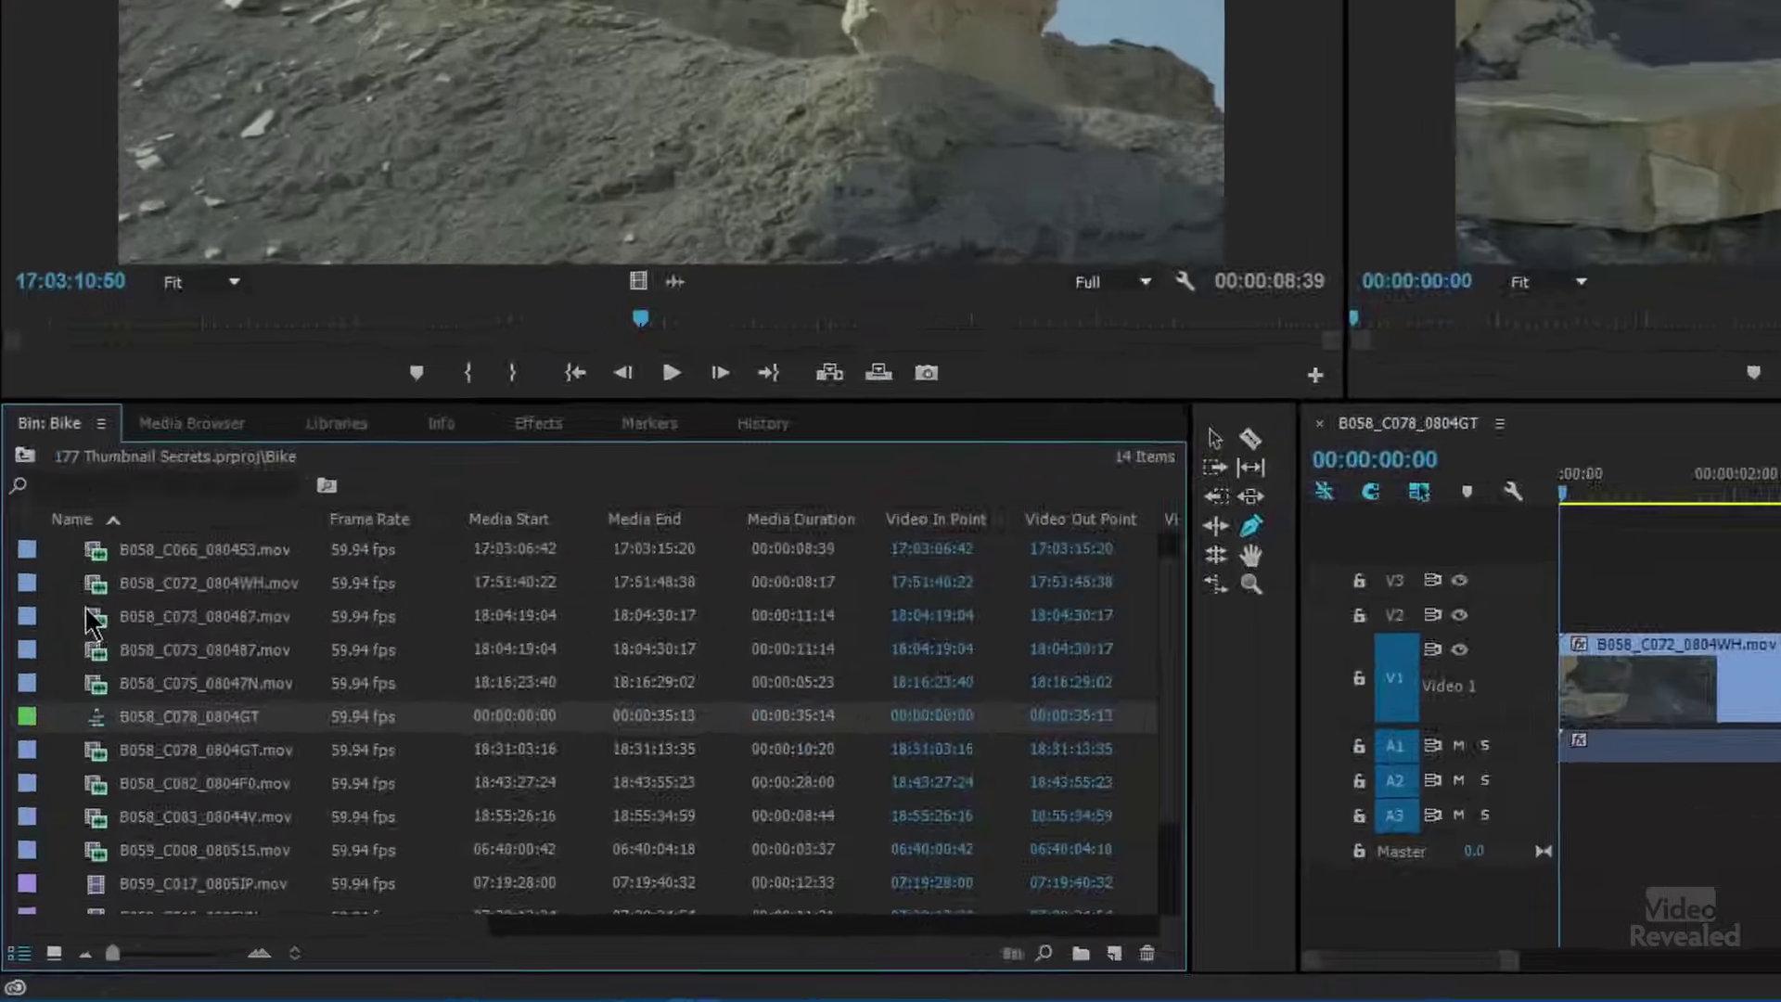
Step: Switch the Bike bin to Icon View with enlarged thumbnails and bring up the bin menu
{"action": "scroll", "coordinate": [63, 743], "scroll_direction": "down", "scroll_amount": 1}
{"action": "scroll", "coordinate": [61, 750], "scroll_direction": "up", "scroll_amount": 2}
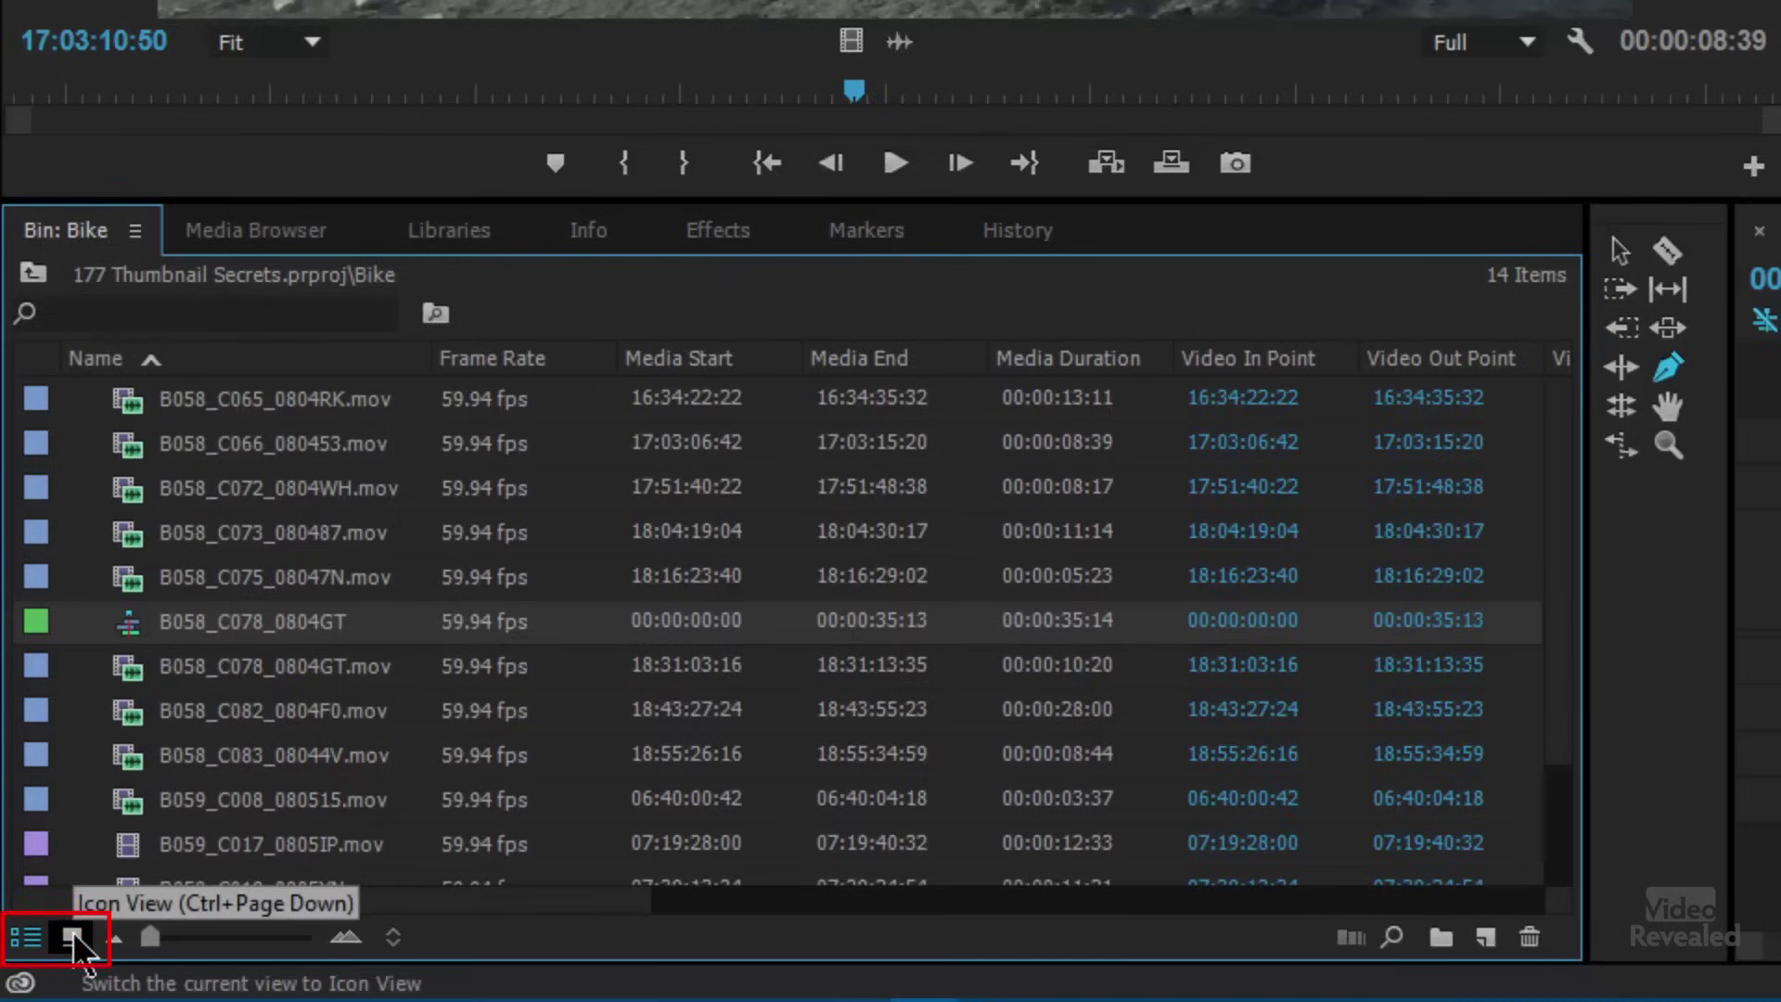
{"action": "left_click", "coordinate": [74, 939]}
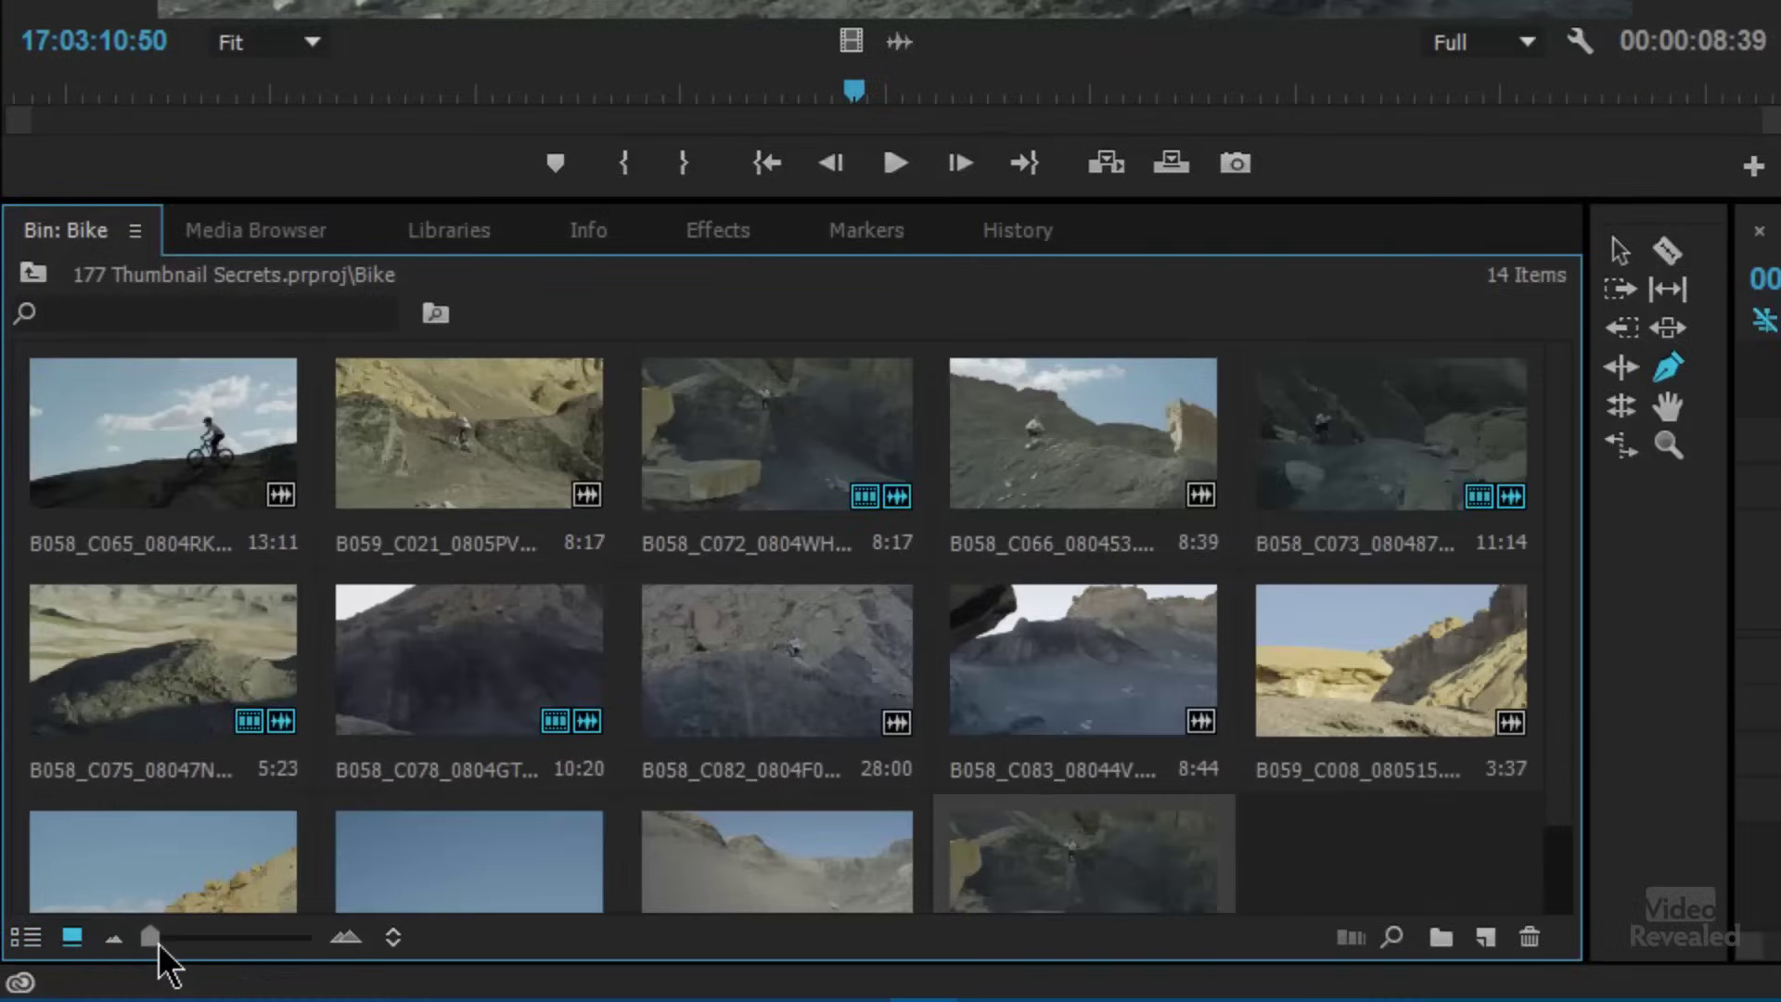
{"action": "mouse_move", "coordinate": [150, 937]}
{"action": "left_mouse_down"}
{"action": "mouse_move", "coordinate": [318, 938]}
{"action": "mouse_move", "coordinate": [151, 939]}
{"action": "left_mouse_up"}
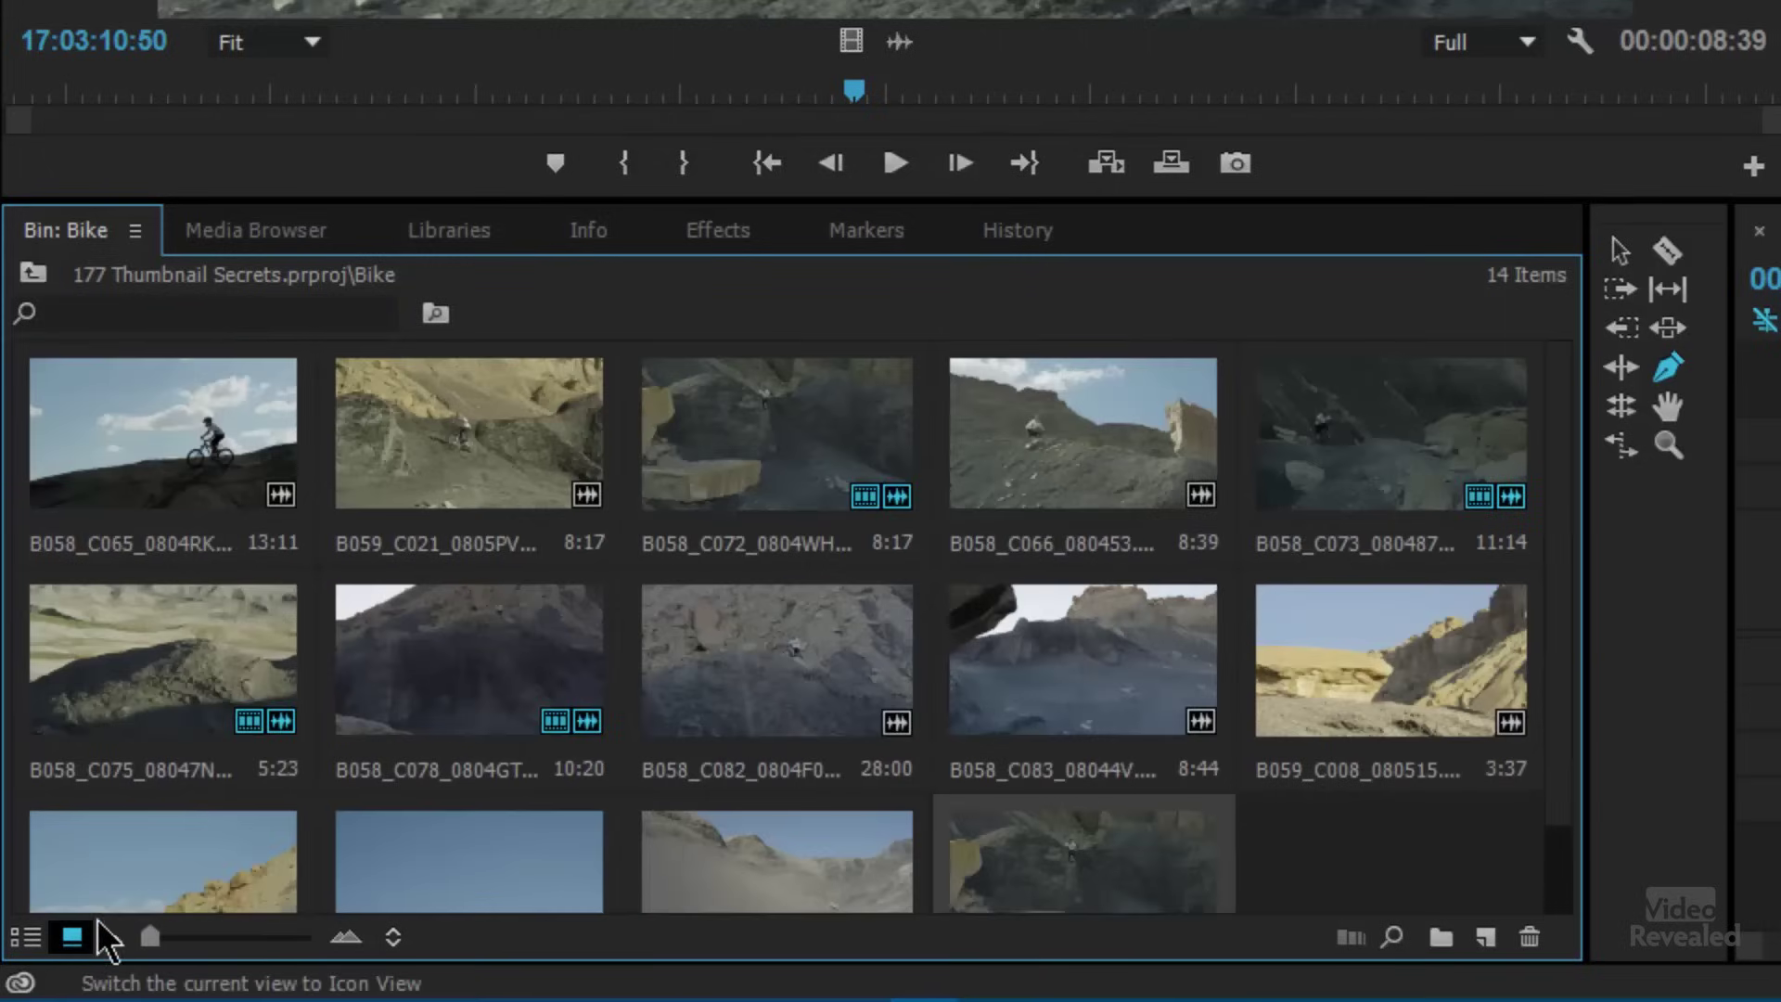
{"action": "left_click", "coordinate": [135, 232]}
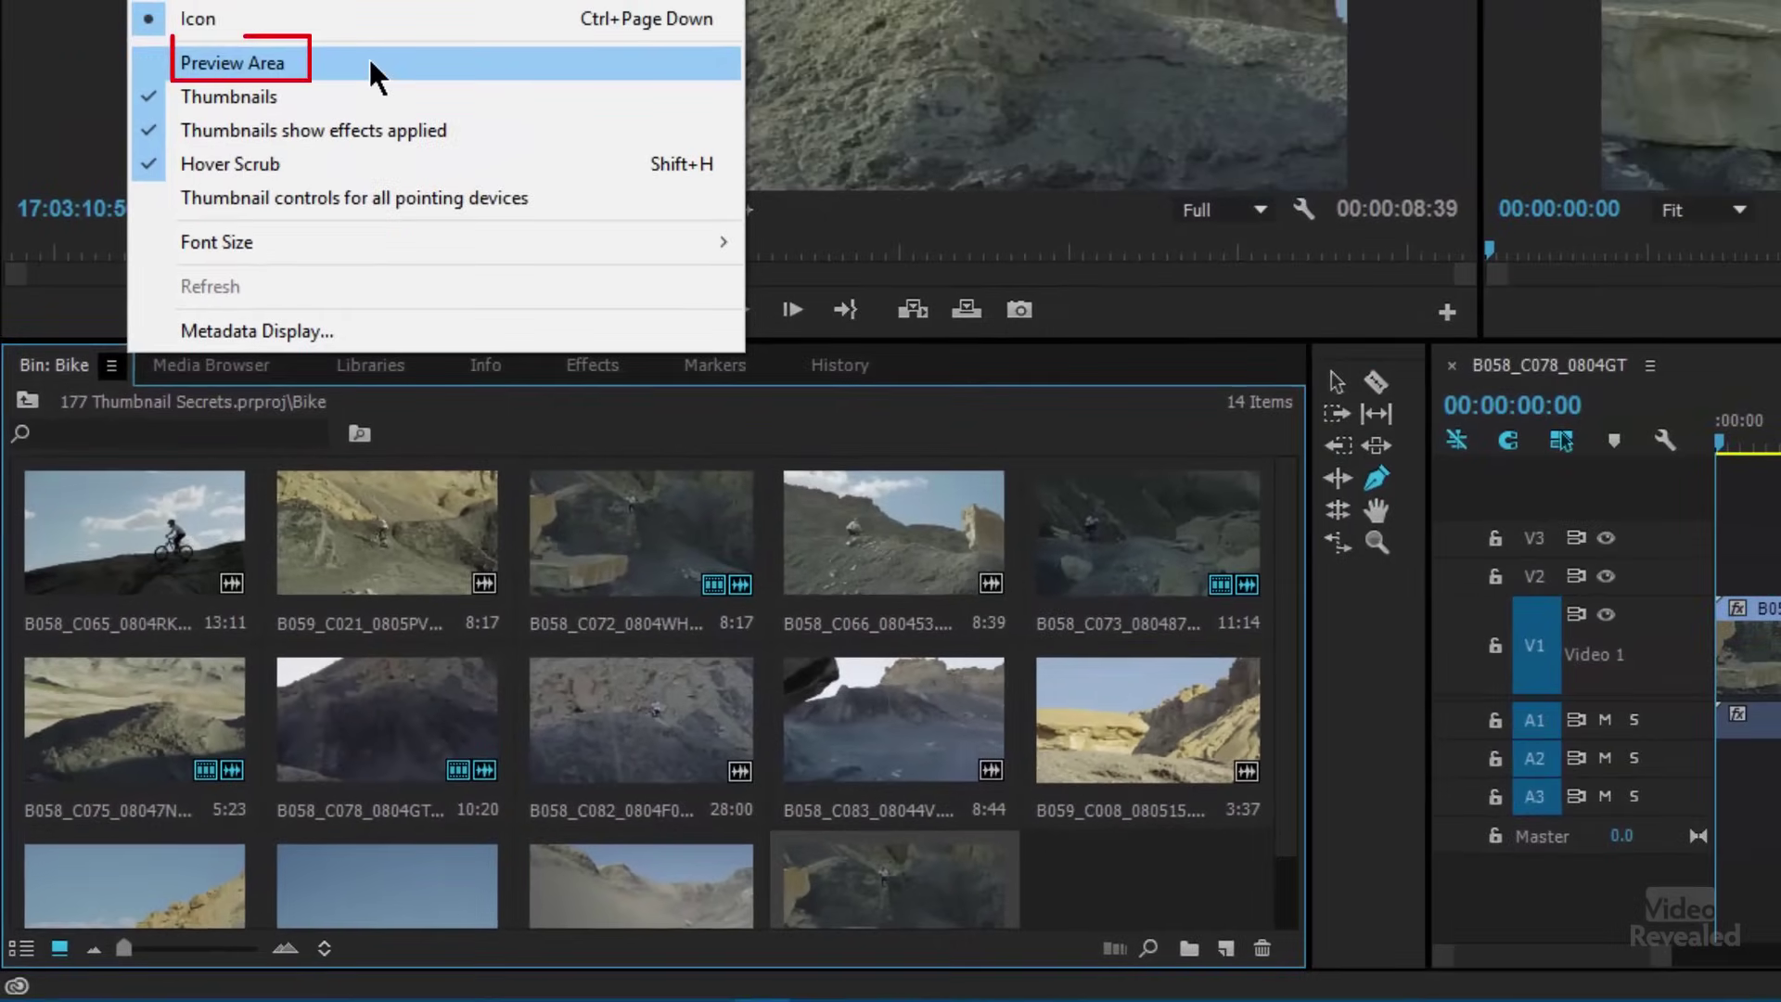
Step: Show the Preview Area above the list and scrub B058_C066_080453.mov to a frame with the rider
{"action": "left_click", "coordinate": [369, 59]}
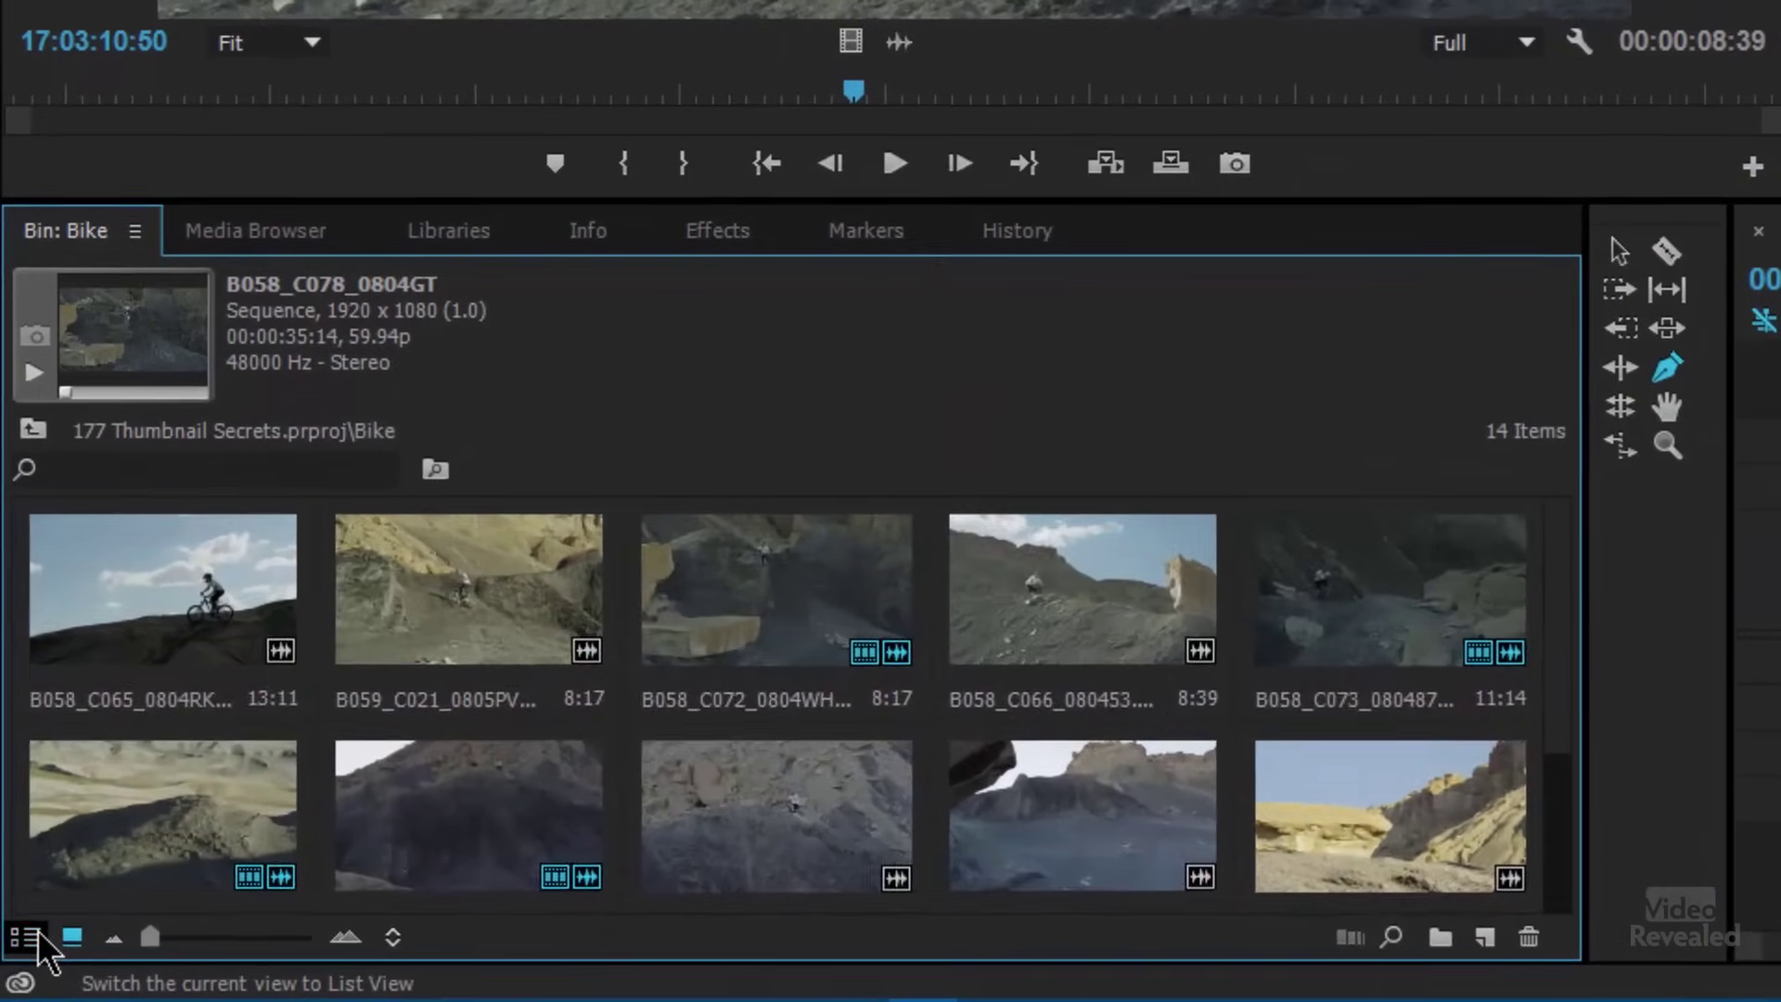
{"action": "left_click", "coordinate": [28, 937]}
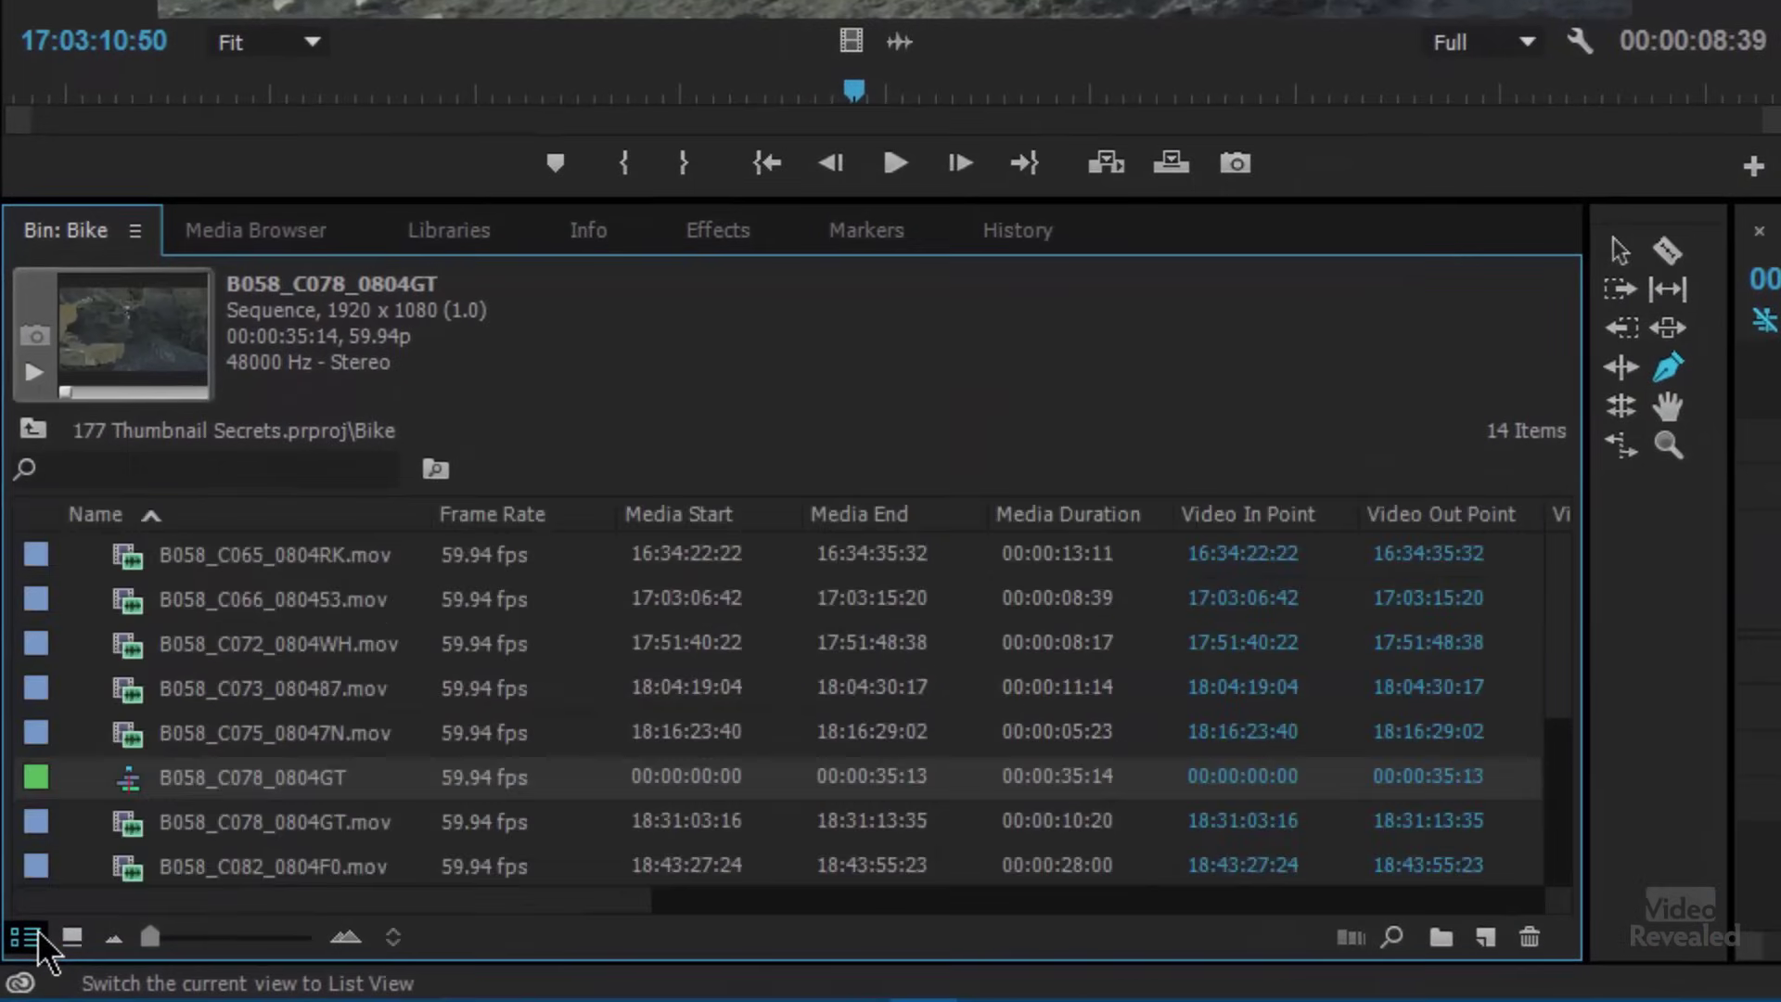
{"action": "left_click", "coordinate": [126, 599]}
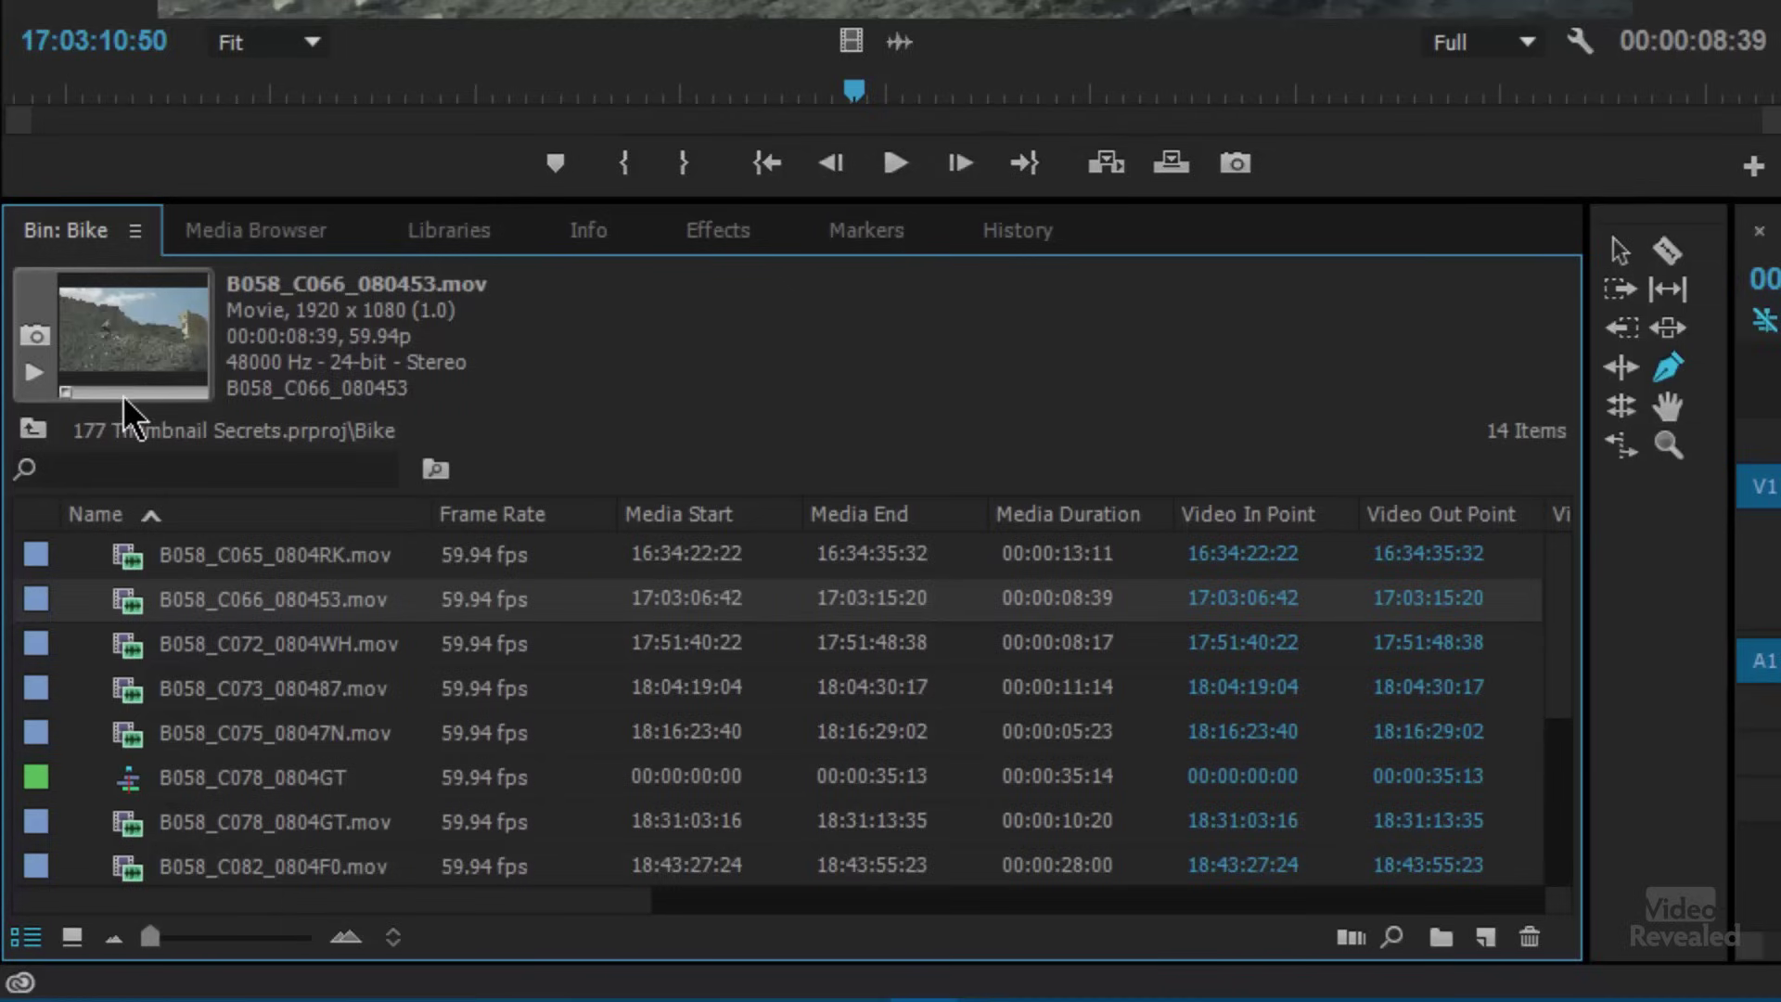
{"action": "mouse_move", "coordinate": [123, 395]}
{"action": "left_mouse_down"}
{"action": "mouse_move", "coordinate": [172, 406]}
{"action": "mouse_move", "coordinate": [85, 378]}
{"action": "mouse_move", "coordinate": [154, 389]}
{"action": "left_mouse_up"}
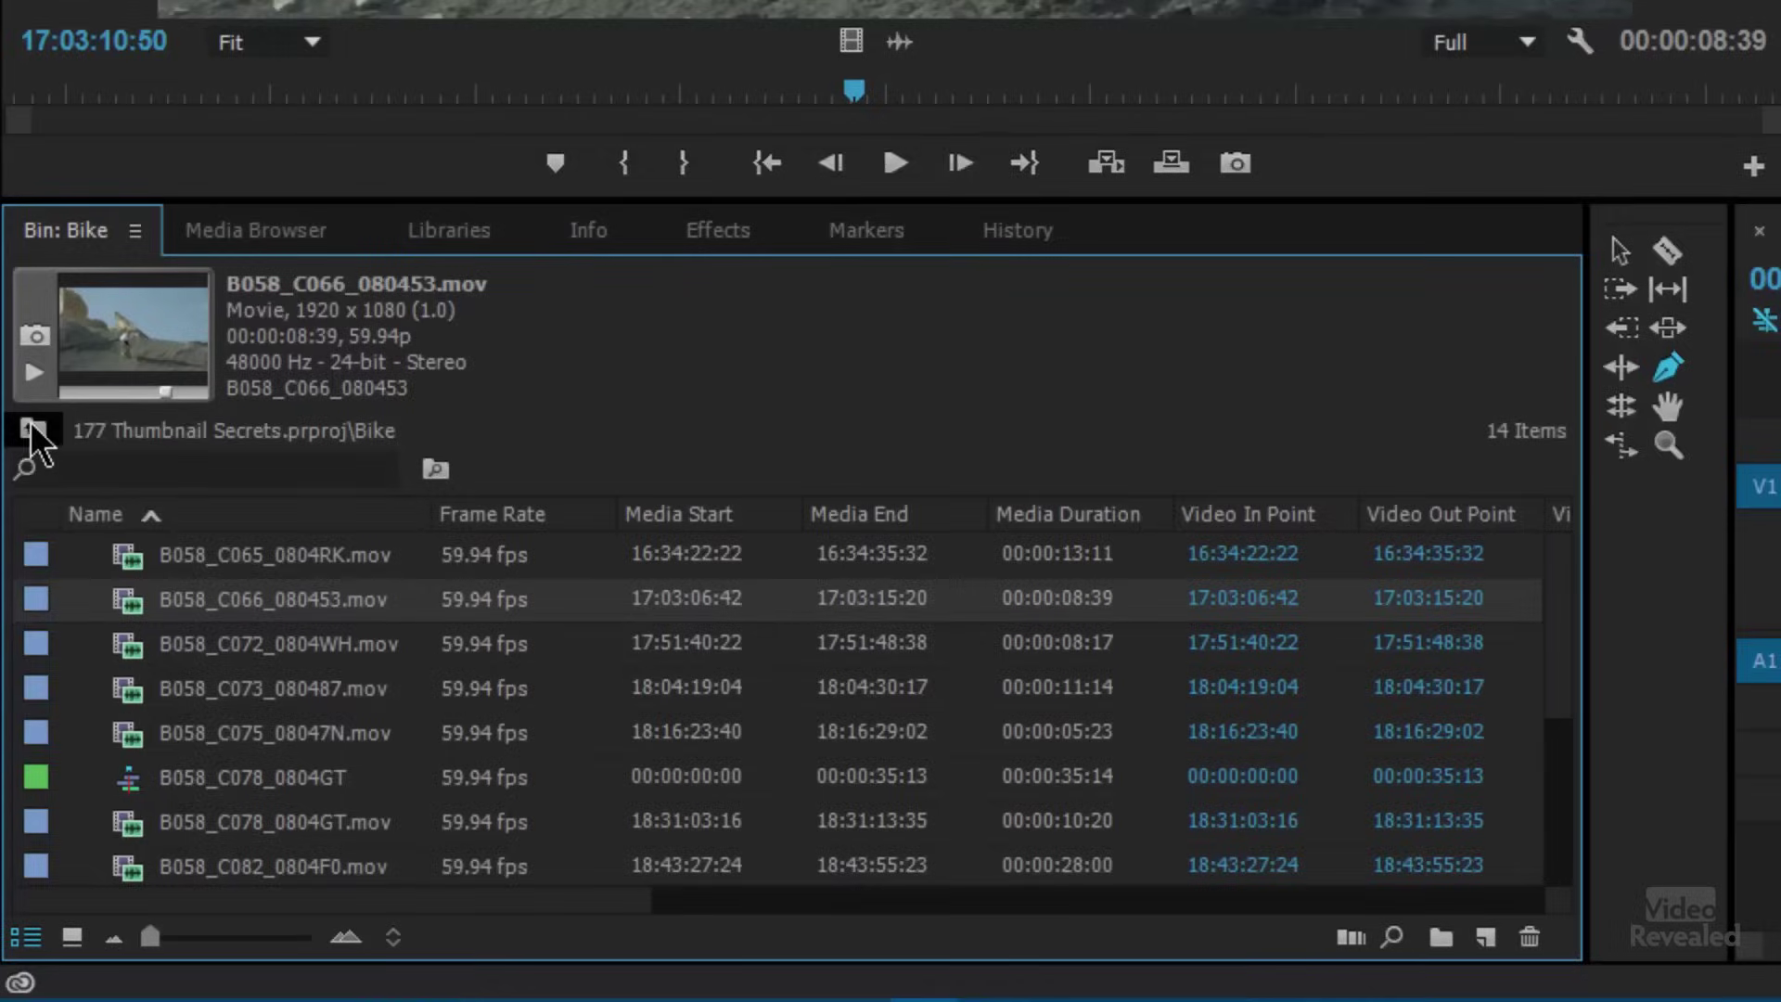
{"action": "left_click", "coordinate": [33, 427]}
Step: Open the Thumbnails bin as a floating panel and widen it across the screen
{"action": "left_click", "coordinate": [84, 555]}
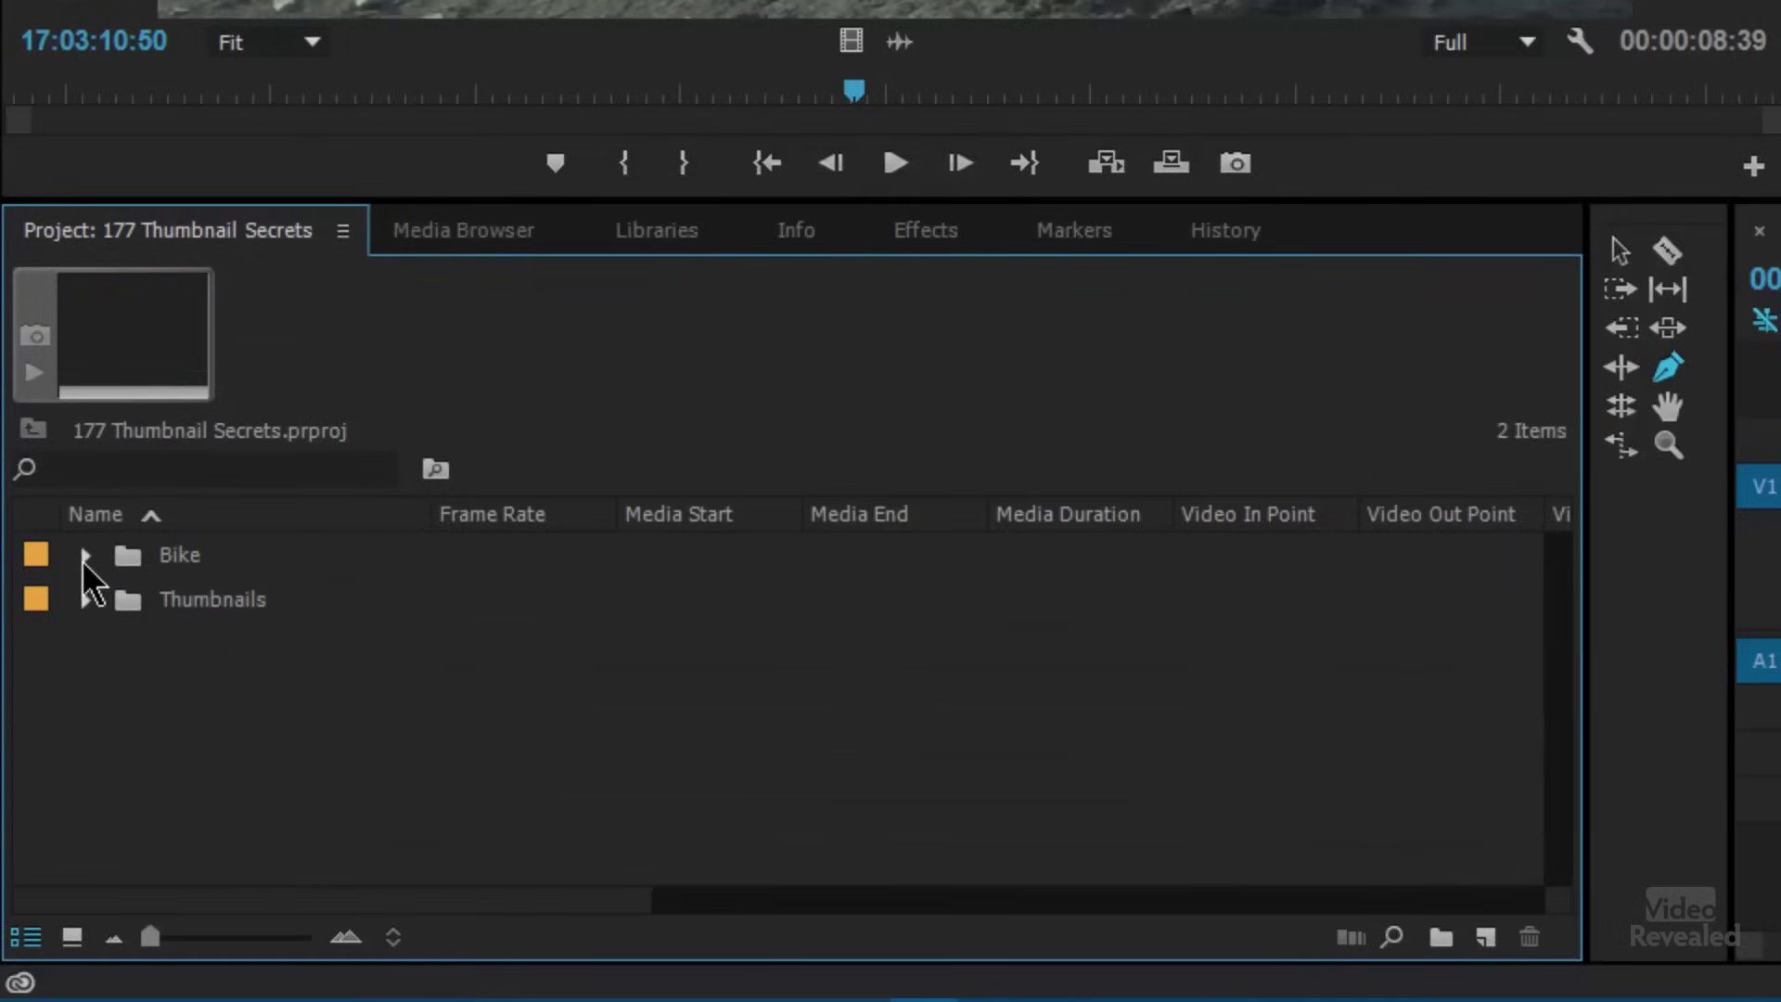
{"action": "double_click", "coordinate": [121, 610]}
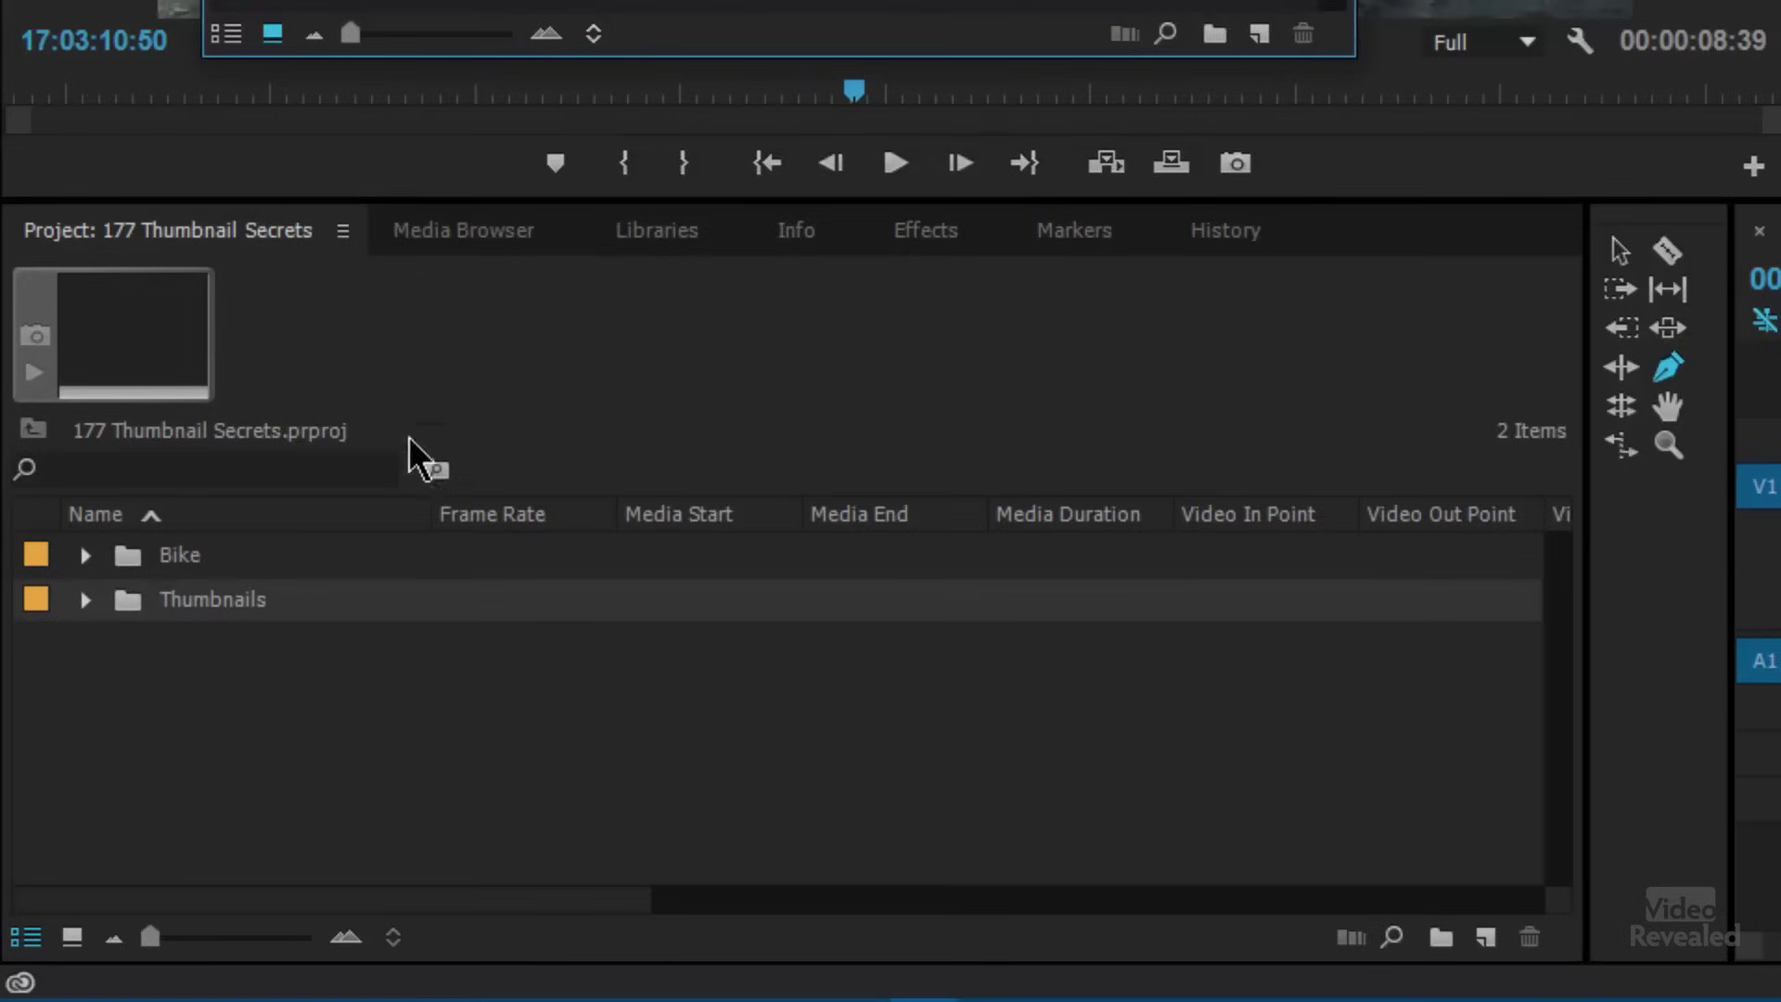
{"action": "left_click_drag", "start_coordinate": [641, 0], "coordinate": [556, 0]}
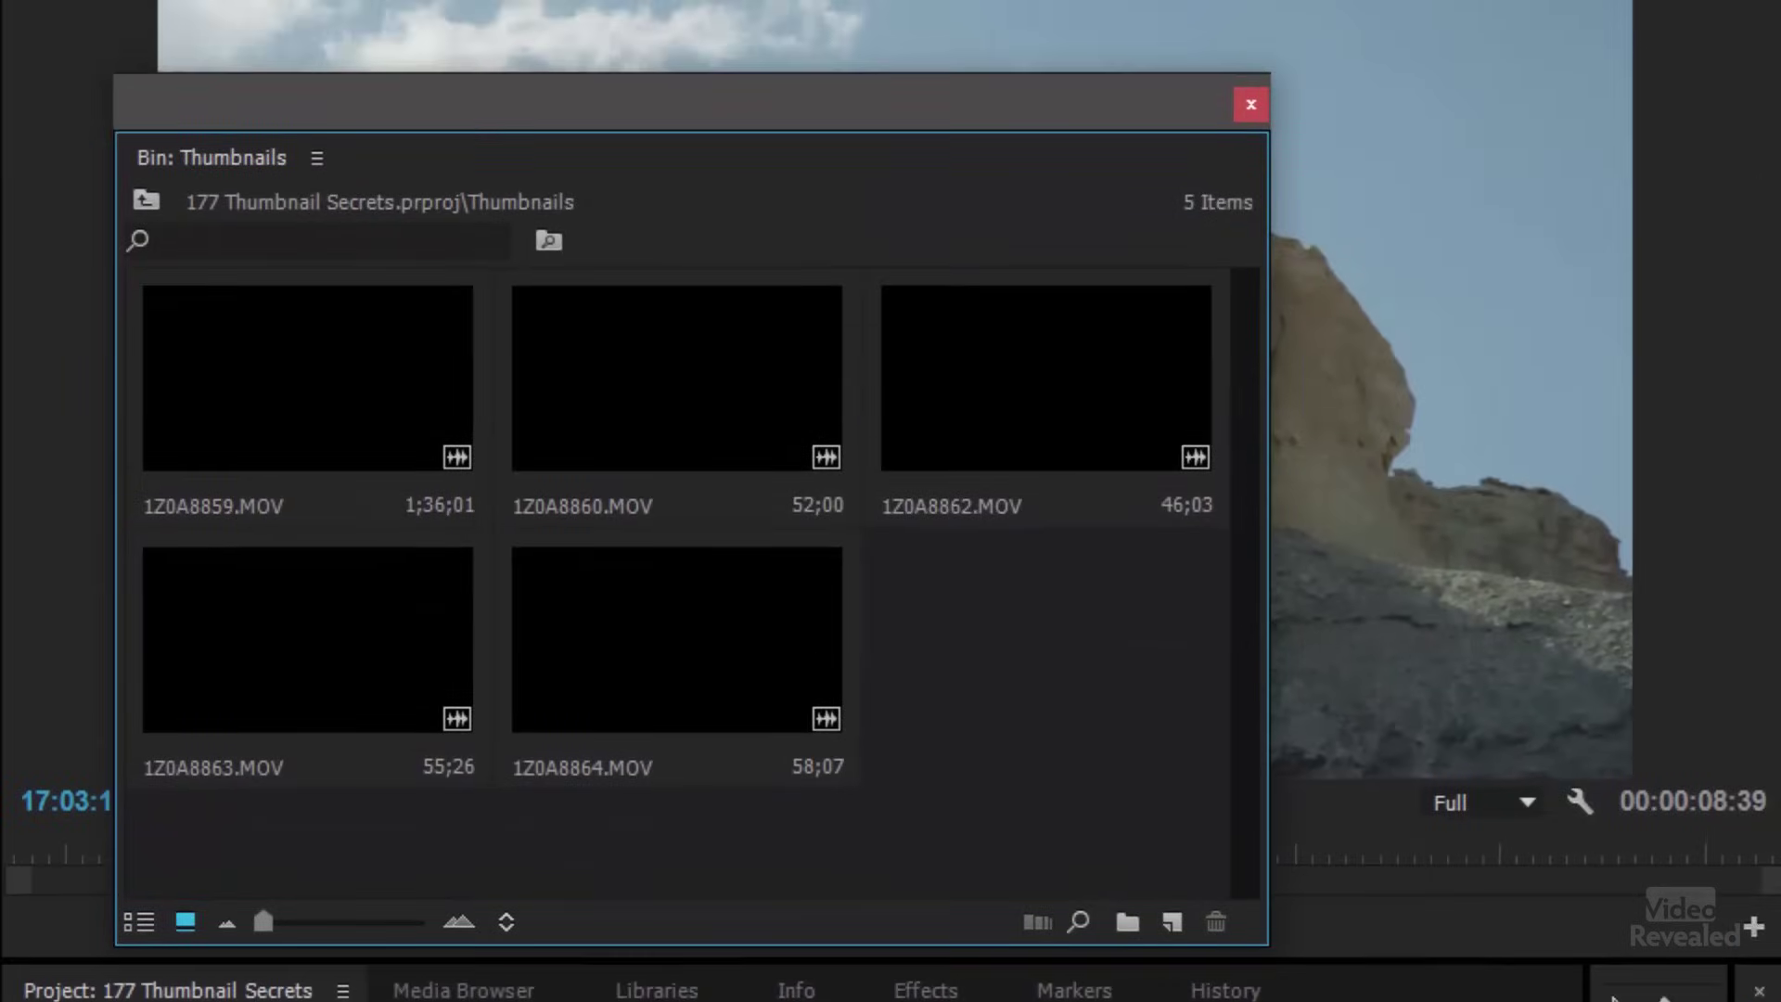
{"action": "left_click_drag", "start_coordinate": [1264, 956], "coordinate": [1780, 1001]}
Step: Enlarge the Thumbnails bin icons and scrub 1Z0A8859.MOV to a later, brighter frame
{"action": "key", "text": "shift+bracketright"}
{"action": "key", "text": "shift+bracketright"}
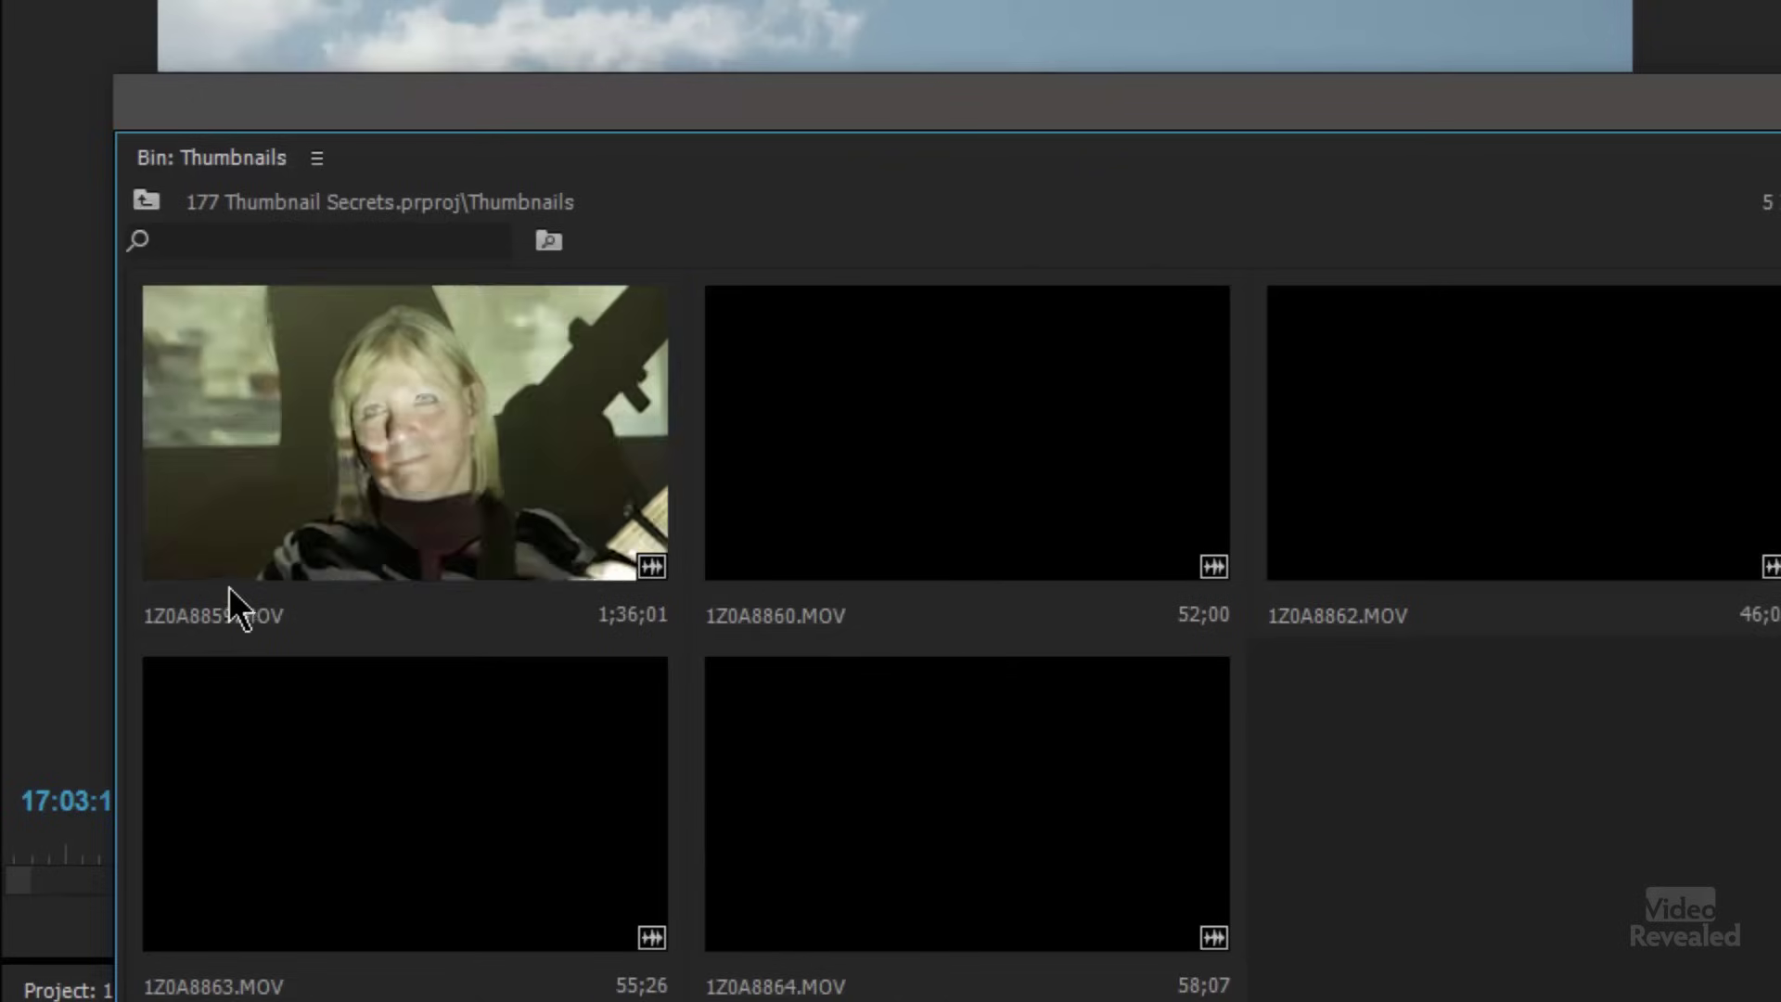
{"action": "left_click", "coordinate": [206, 561]}
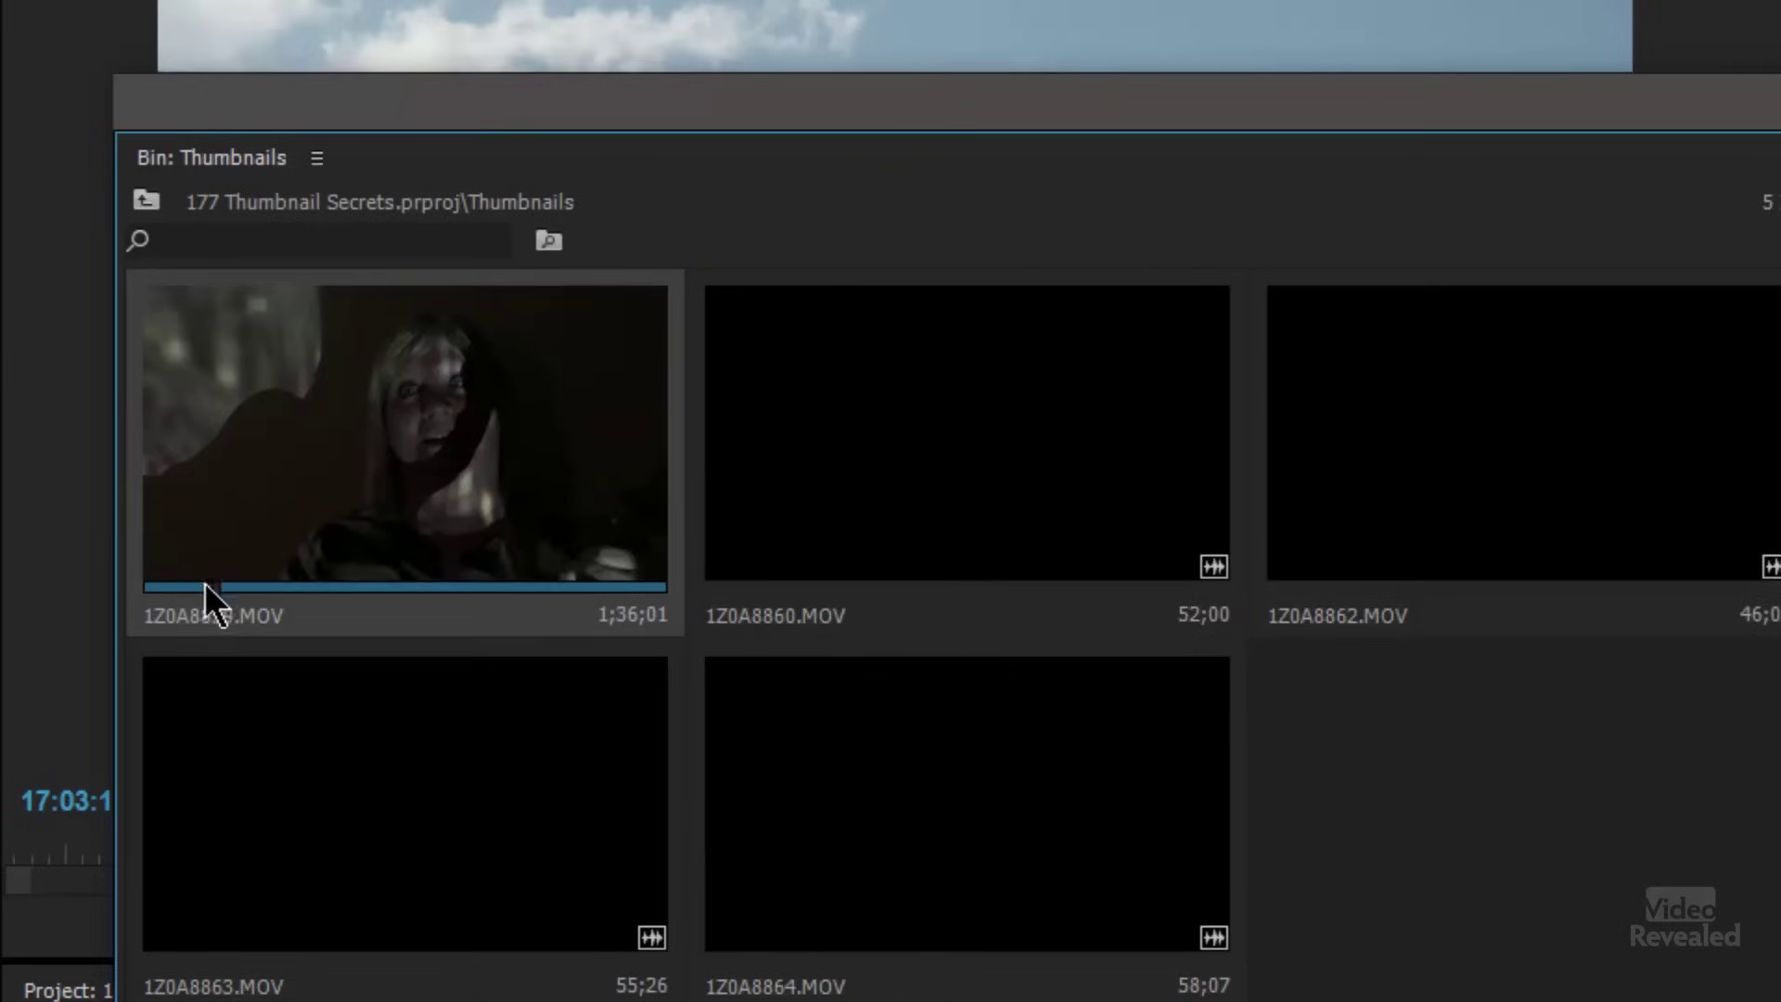
{"action": "left_click_drag", "start_coordinate": [226, 592], "coordinate": [332, 596]}
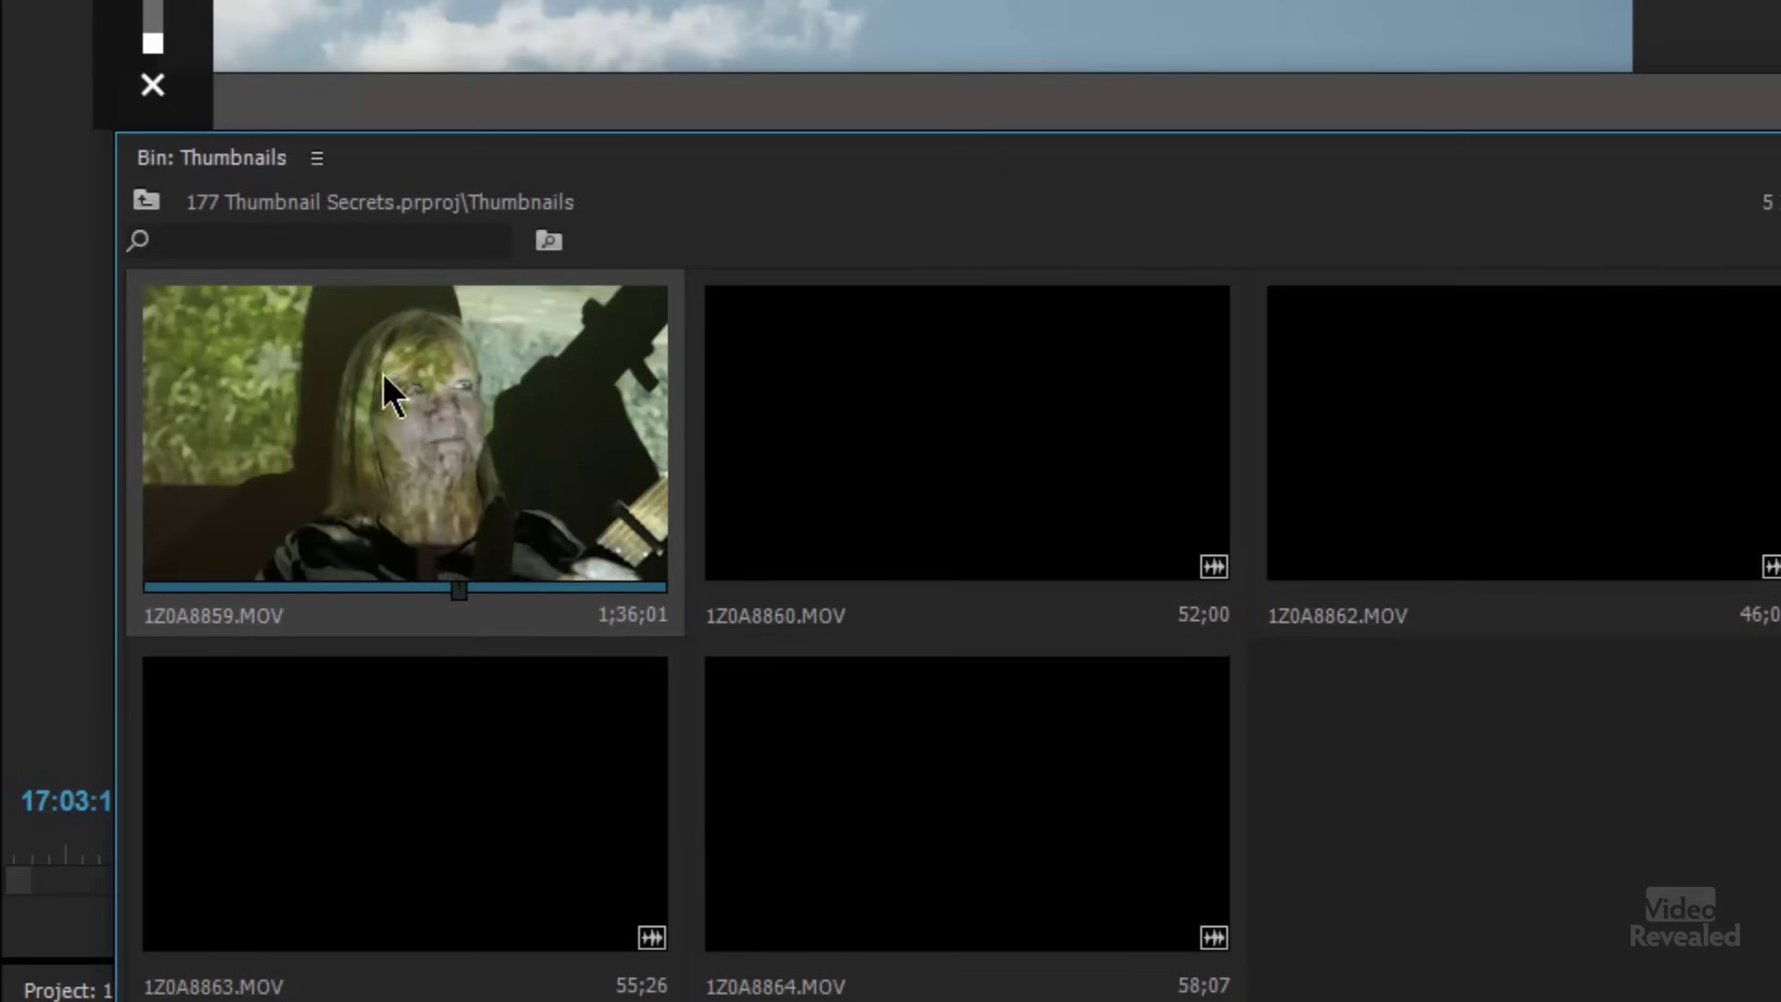
Step: Use Set Poster Frame so each clip's thumbnail shows a face instead of black
{"action": "right_click", "coordinate": [386, 426]}
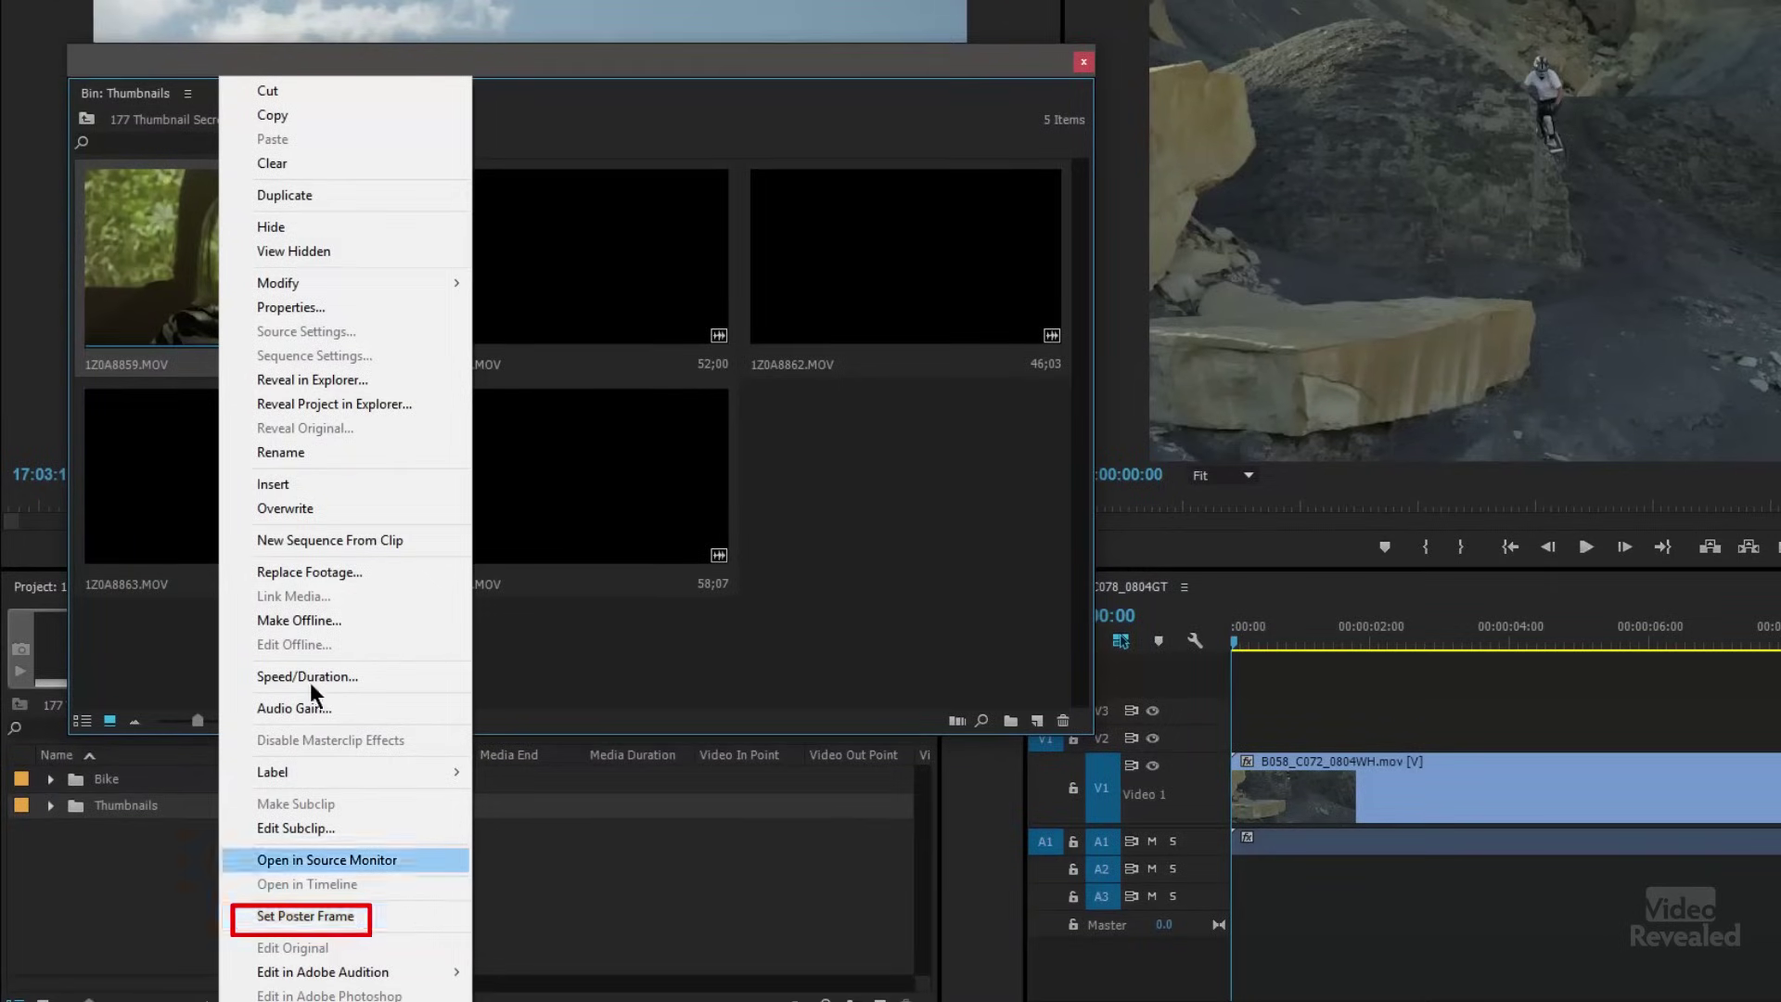
{"action": "left_click", "coordinate": [176, 228]}
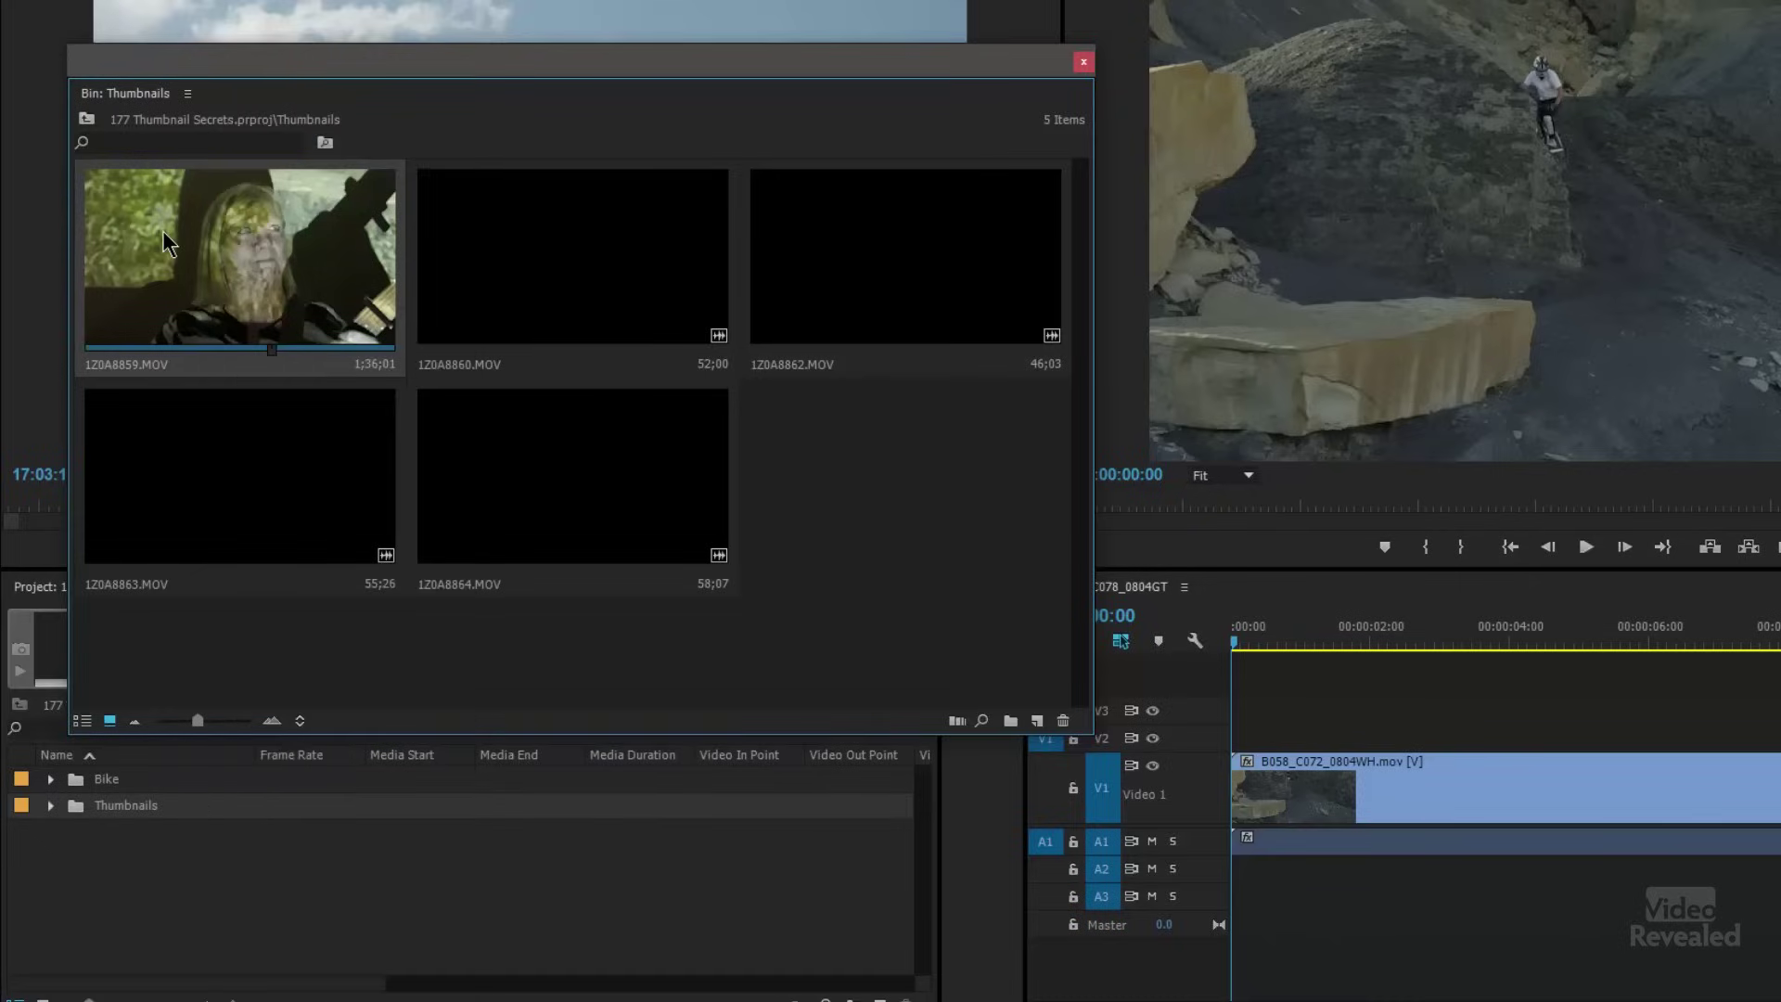
{"action": "left_click", "coordinate": [344, 614]}
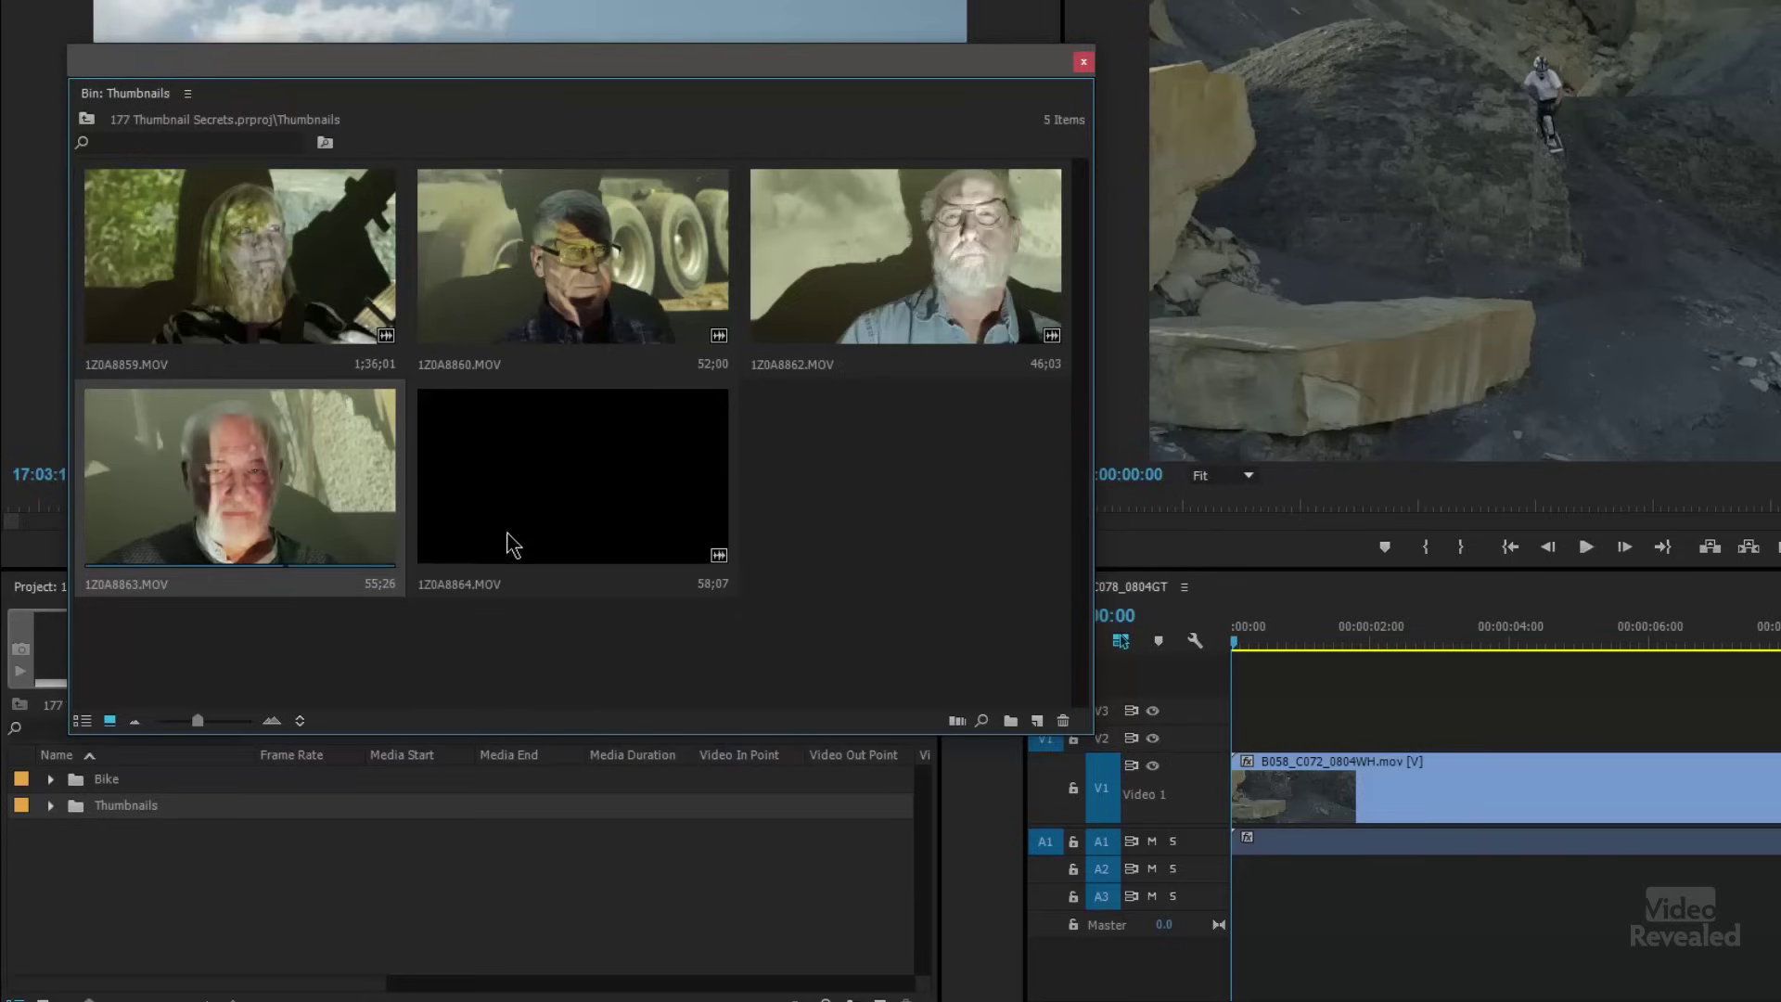
{"action": "left_click", "coordinate": [81, 722]}
Step: Enable Thumbnails in the Thumbnails bin's list view and enlarge them with the size slider
{"action": "left_click", "coordinate": [109, 724]}
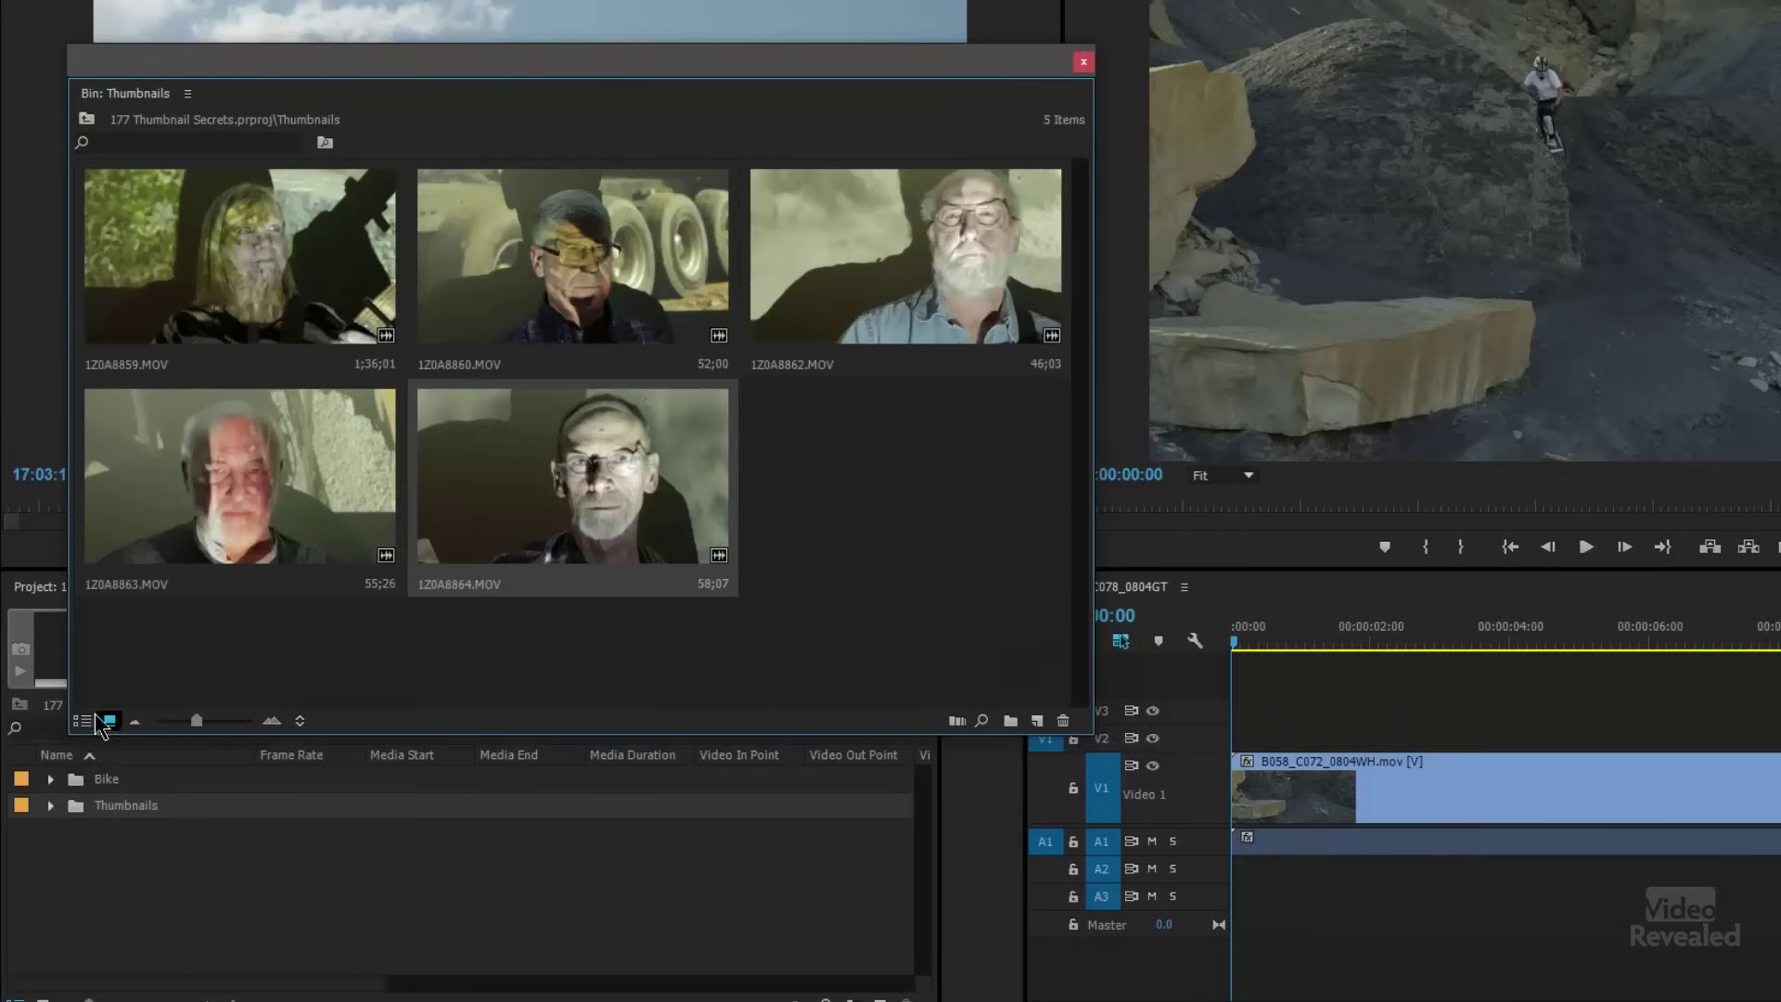
{"action": "left_click", "coordinate": [82, 722]}
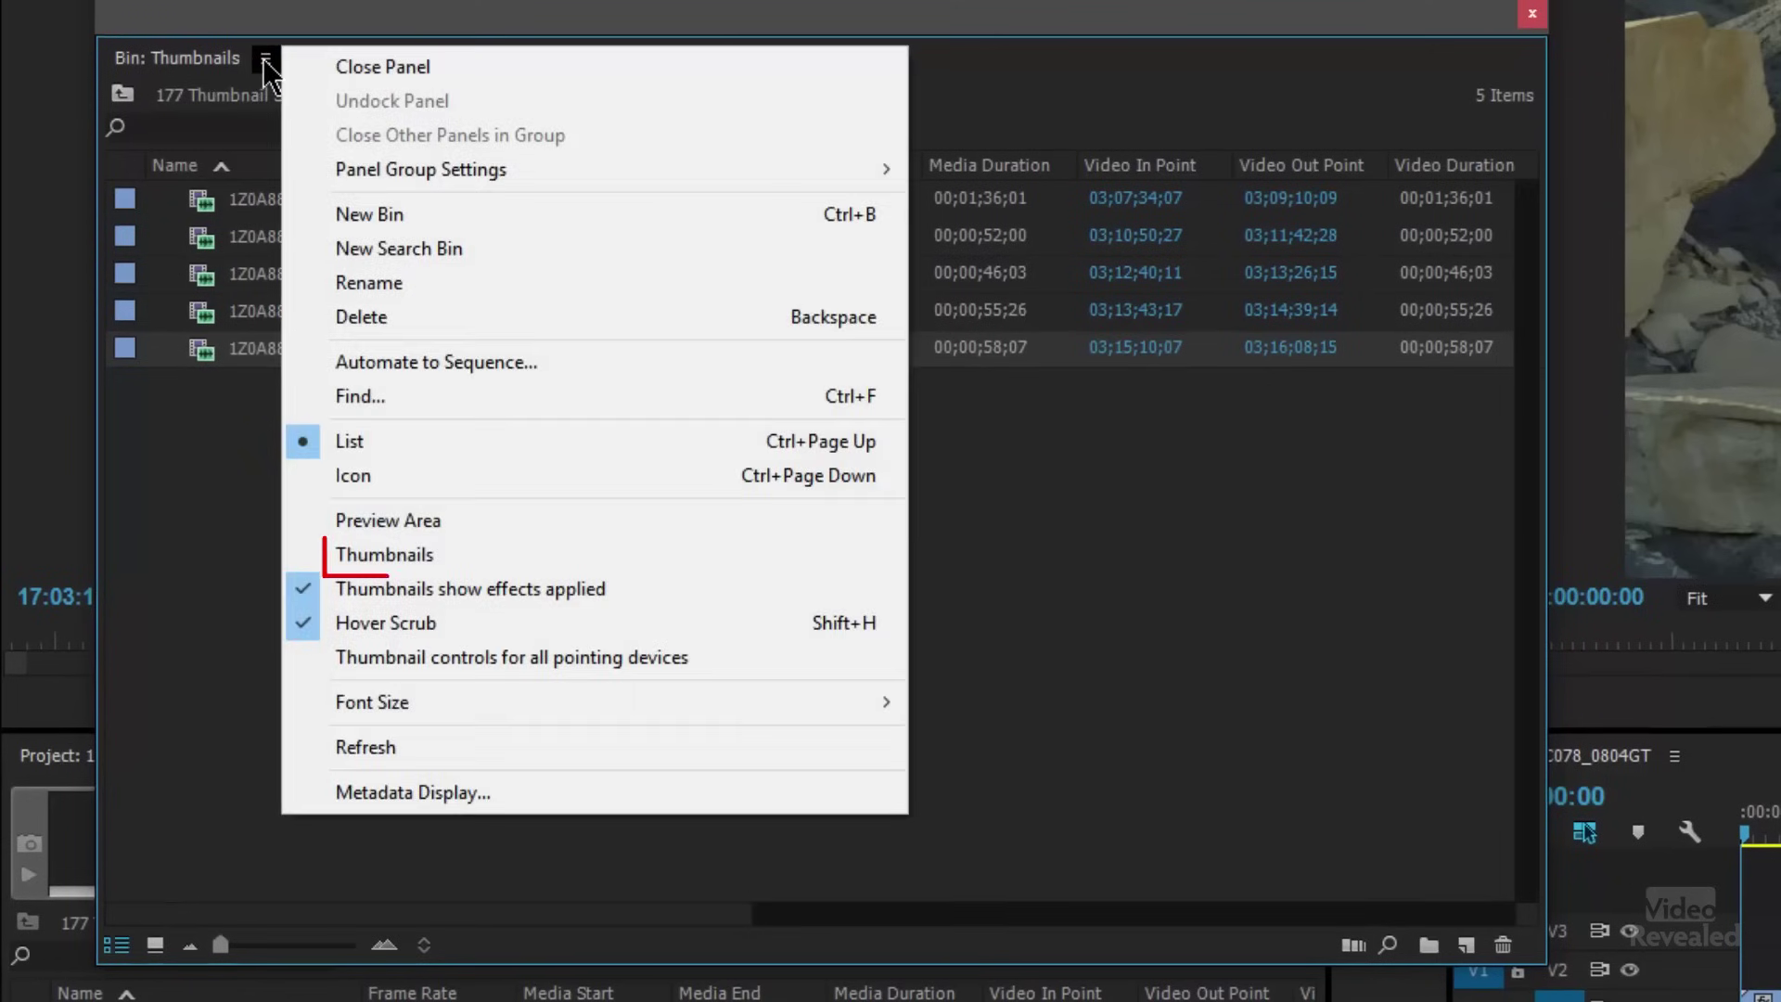
{"action": "left_click", "coordinate": [493, 568]}
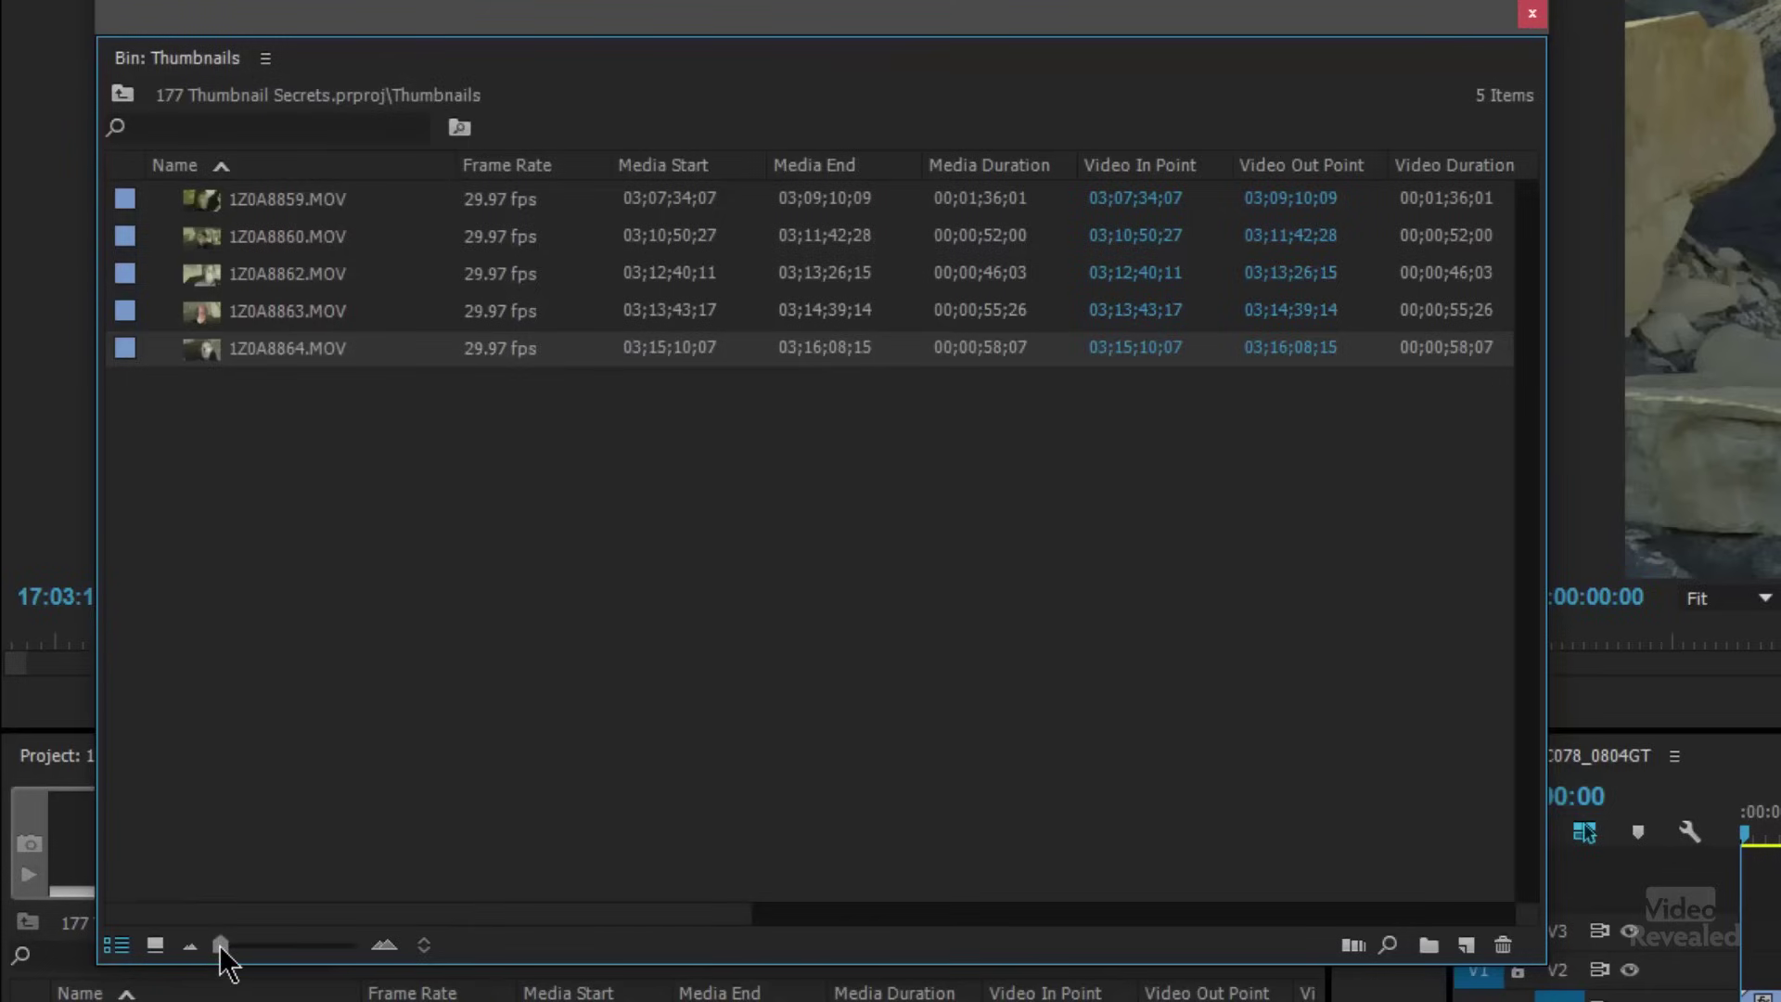
{"action": "left_click_drag", "start_coordinate": [221, 948], "coordinate": [355, 950]}
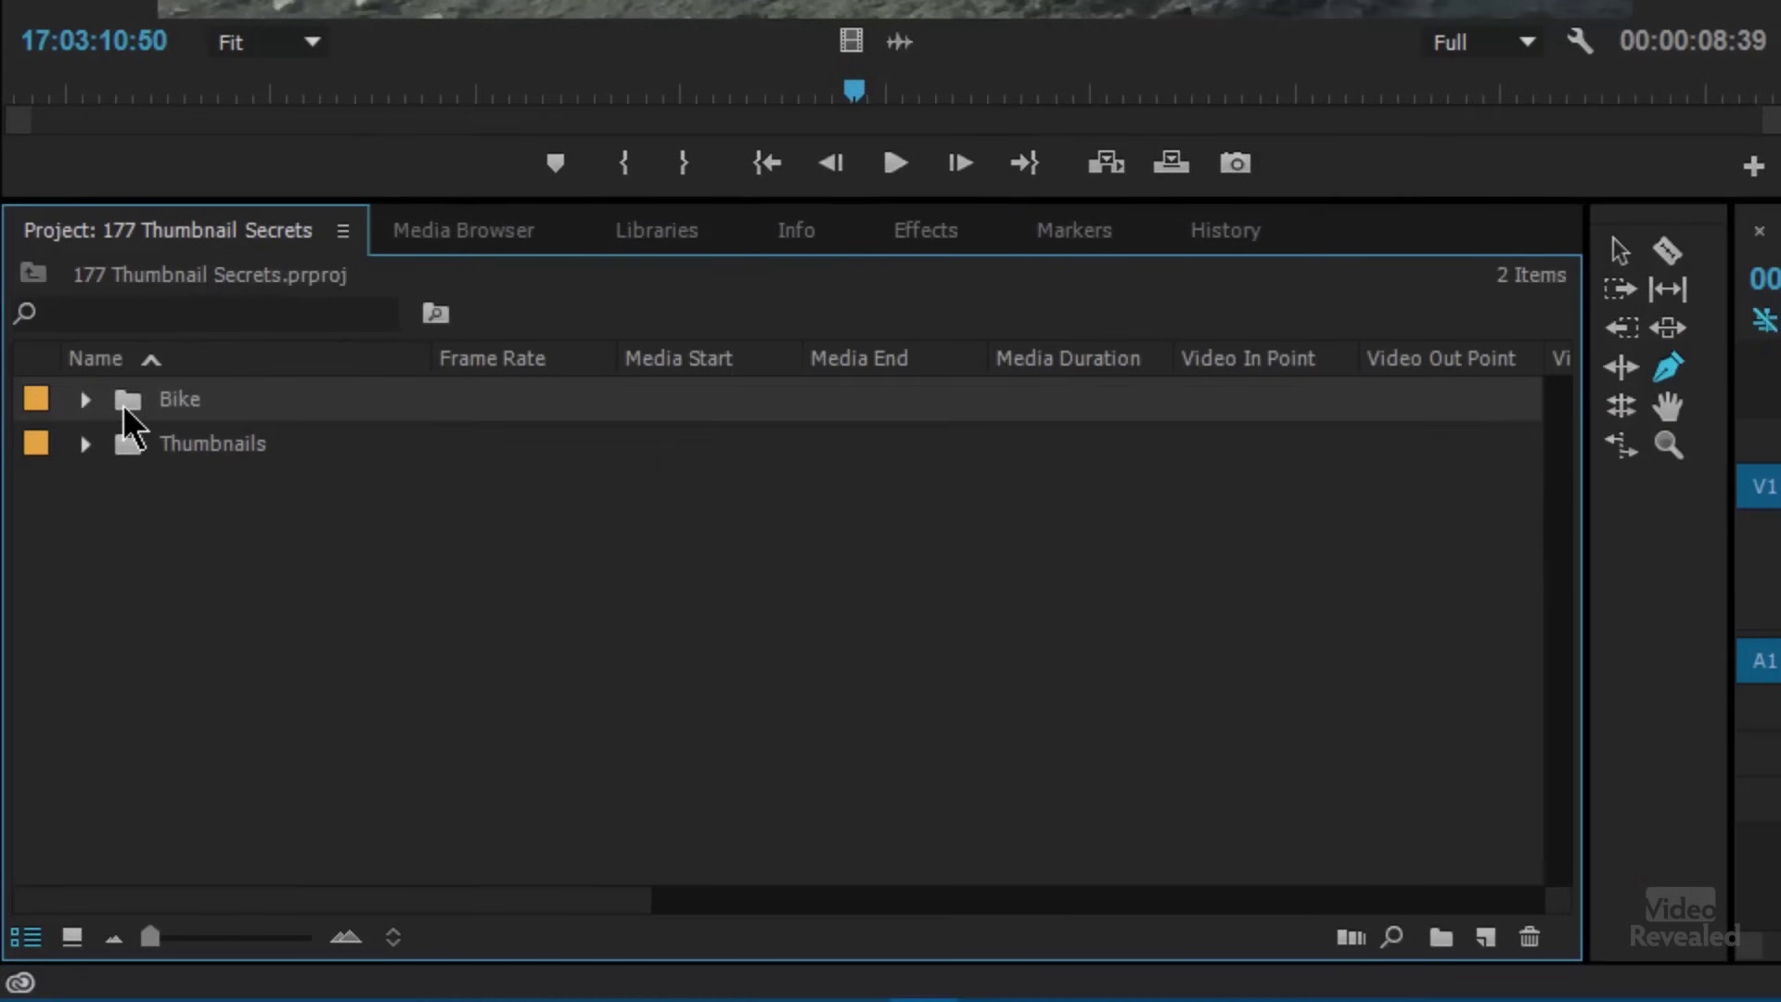
{"action": "double_click", "coordinate": [126, 410]}
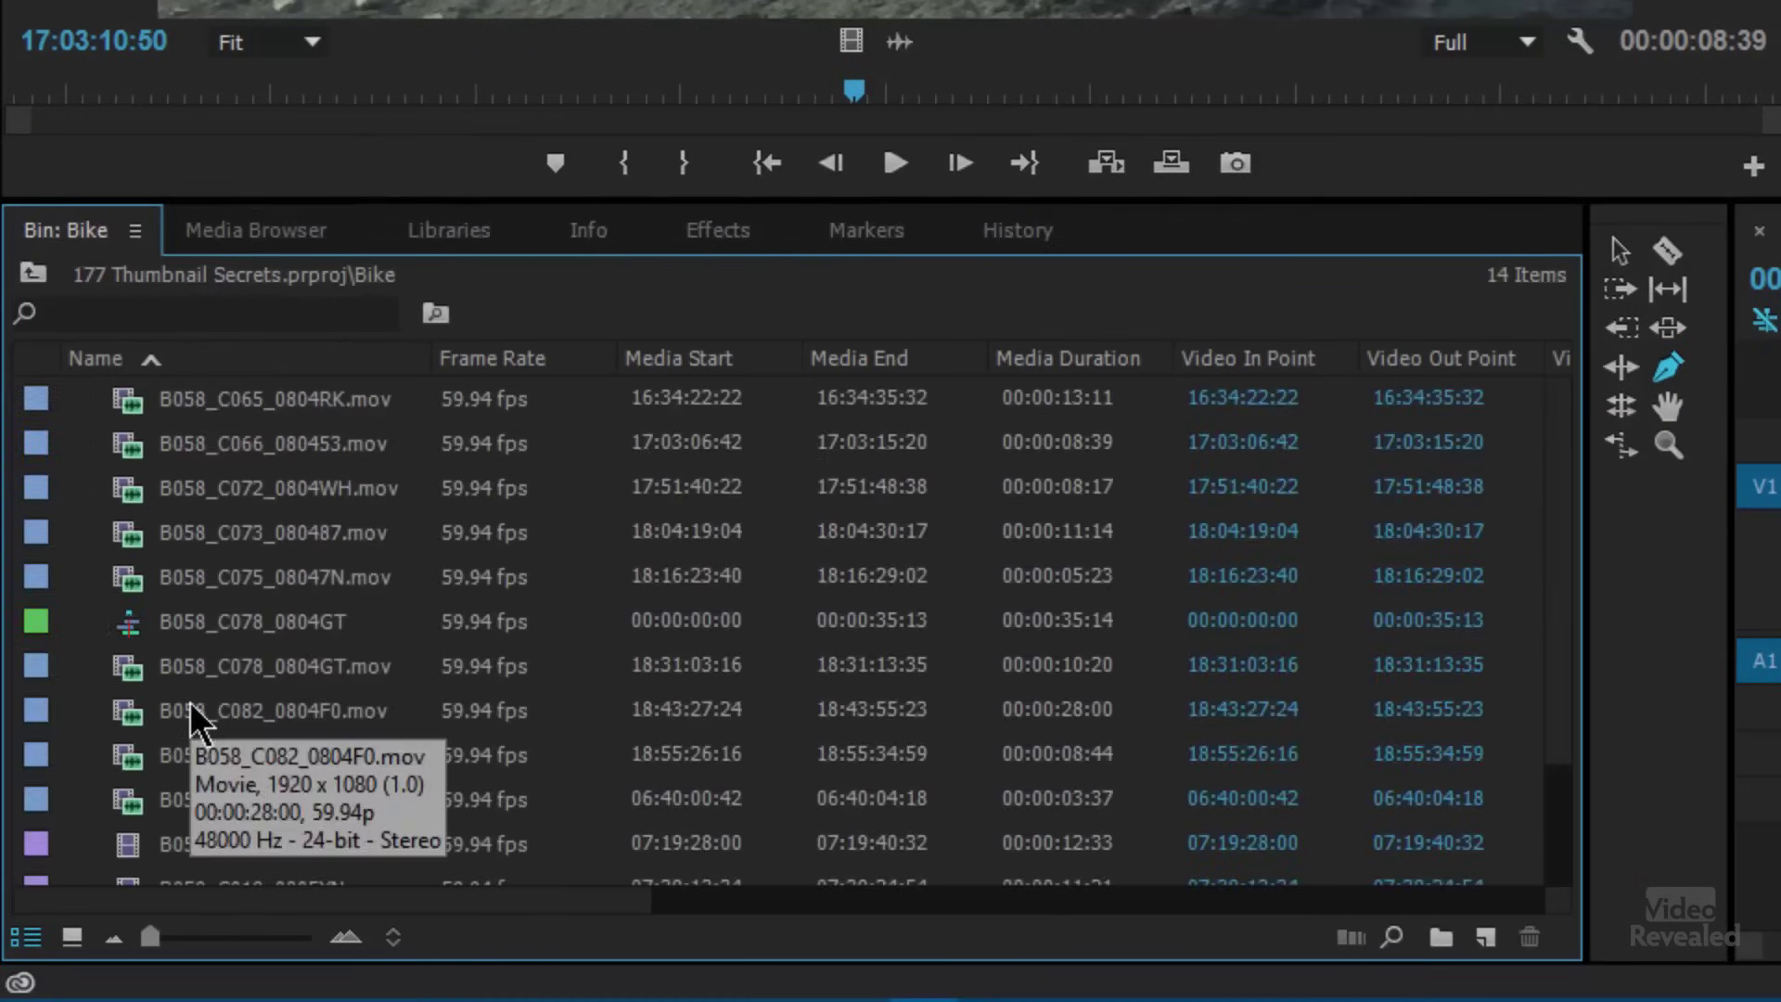
Step: Show the Bike clips as thumbnails and load B059_C021_0805PV.mov into the Source monitor, scrubbing through it
{"action": "left_click", "coordinate": [71, 939]}
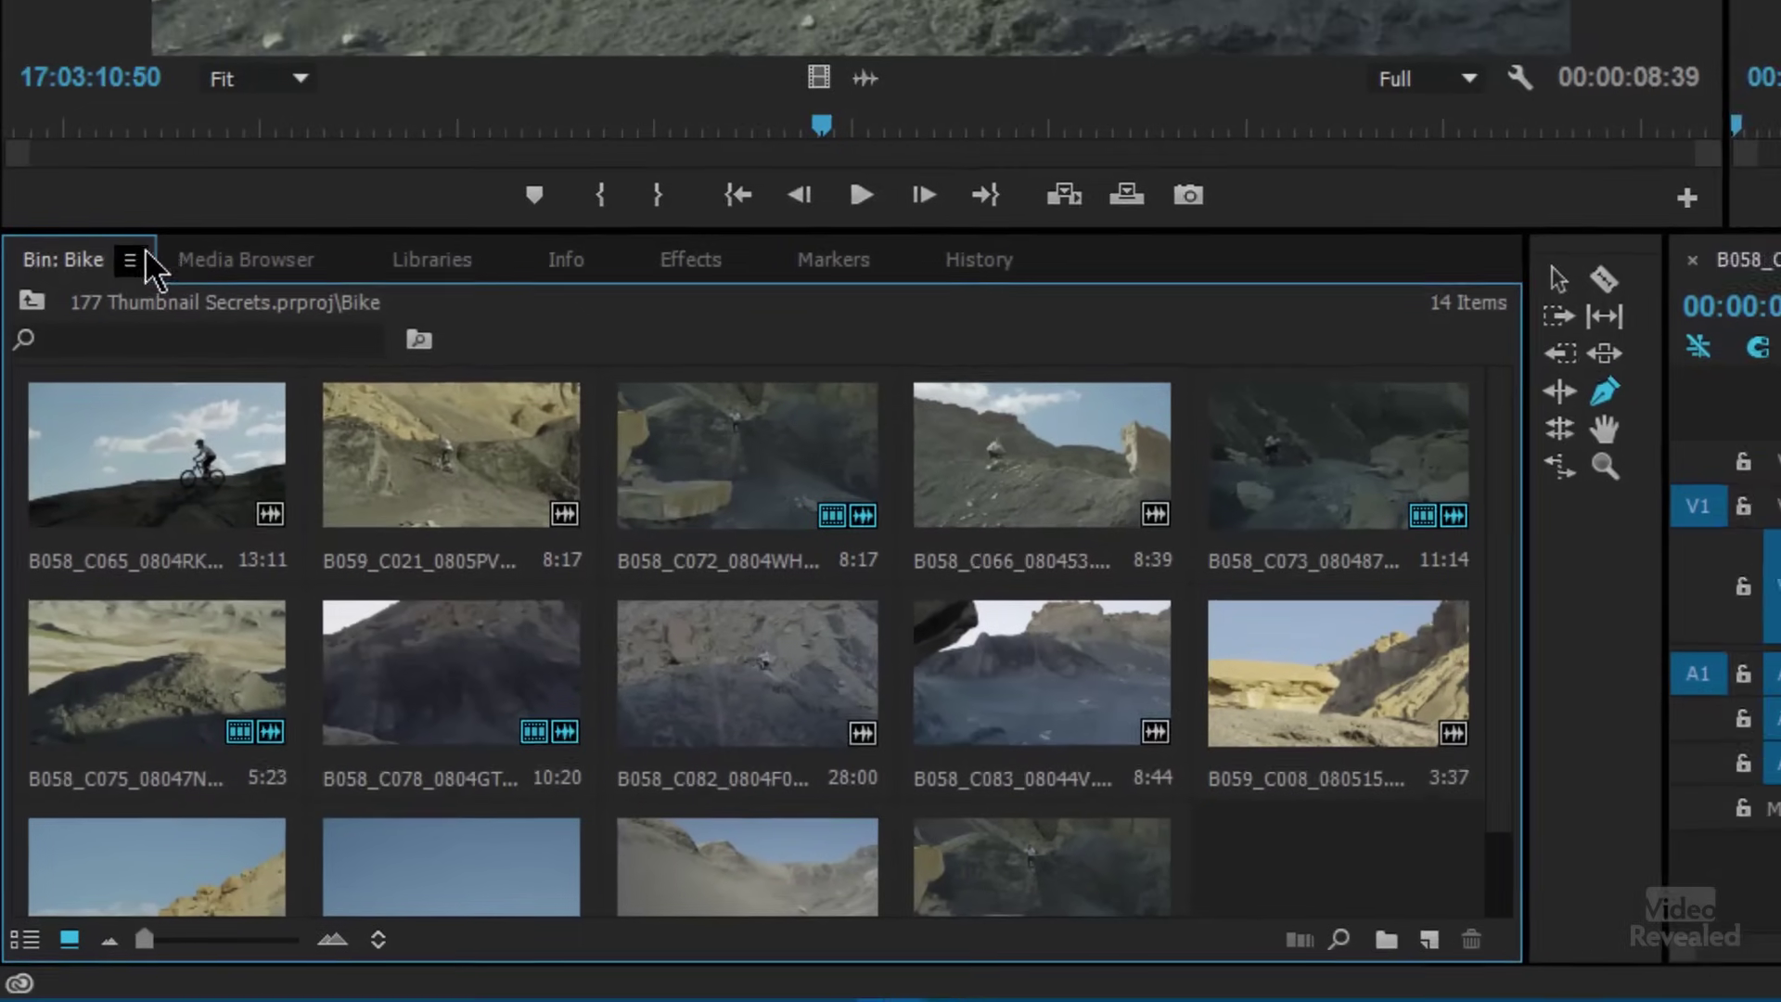
{"action": "left_click", "coordinate": [134, 260]}
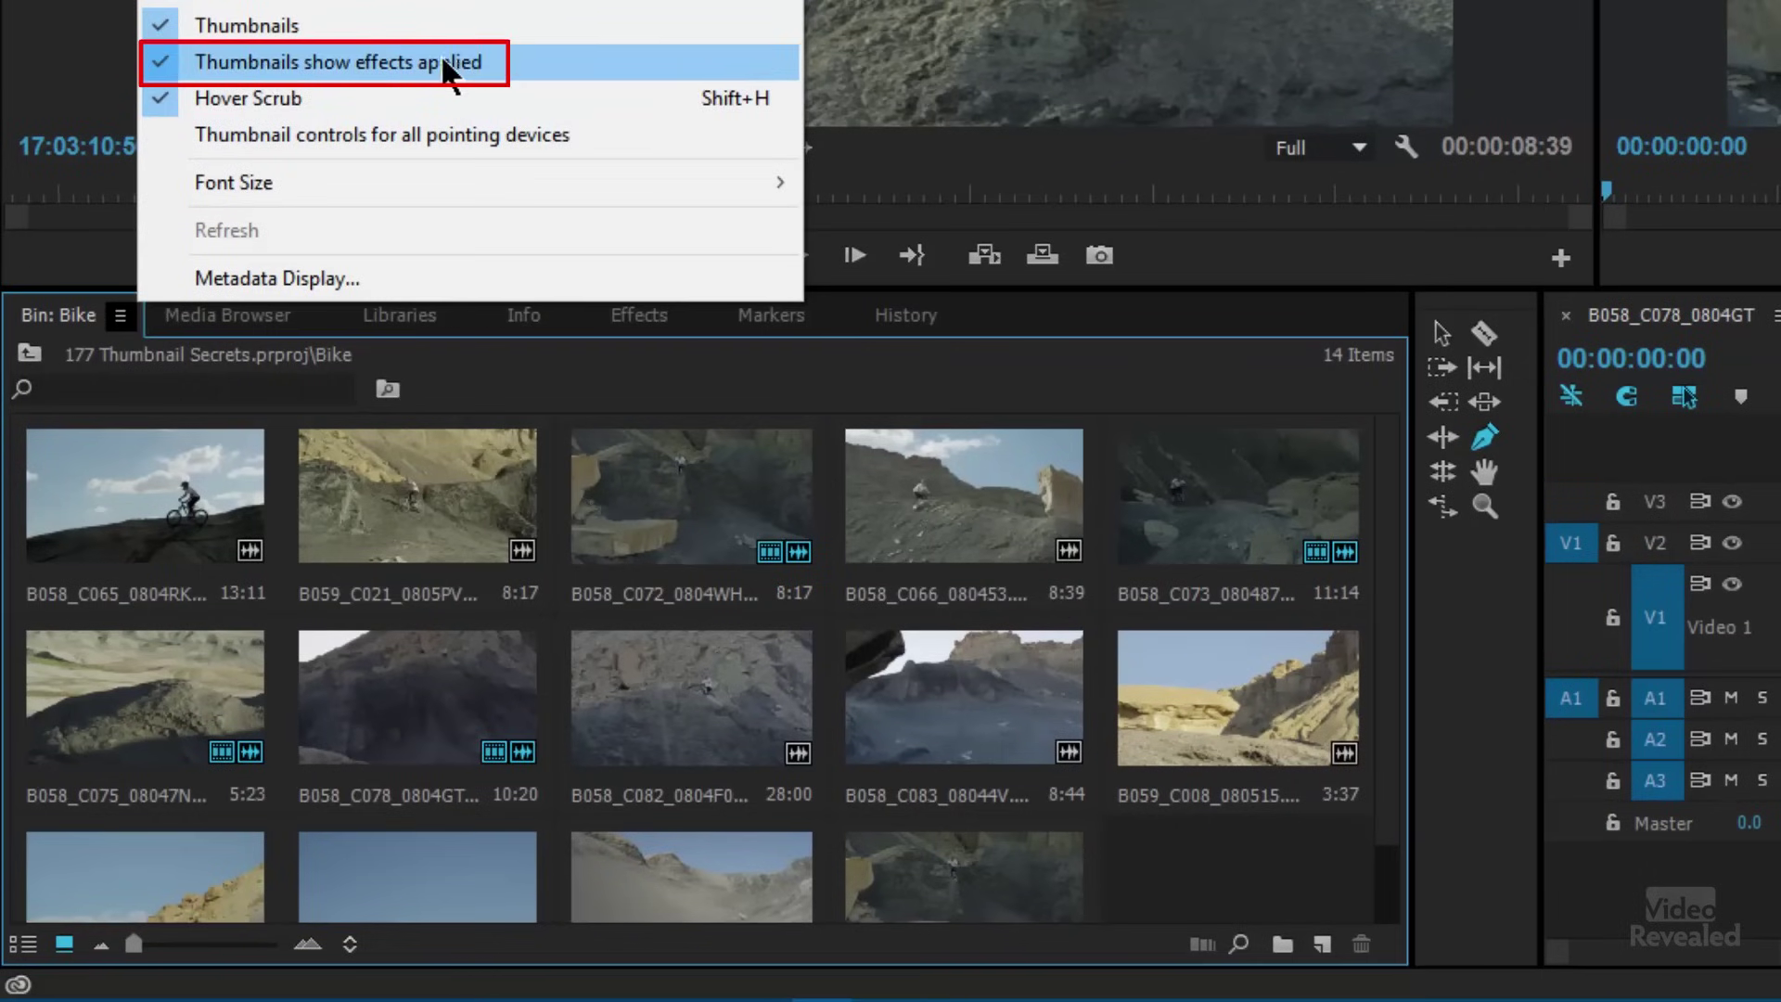
{"action": "key", "text": "Escape"}
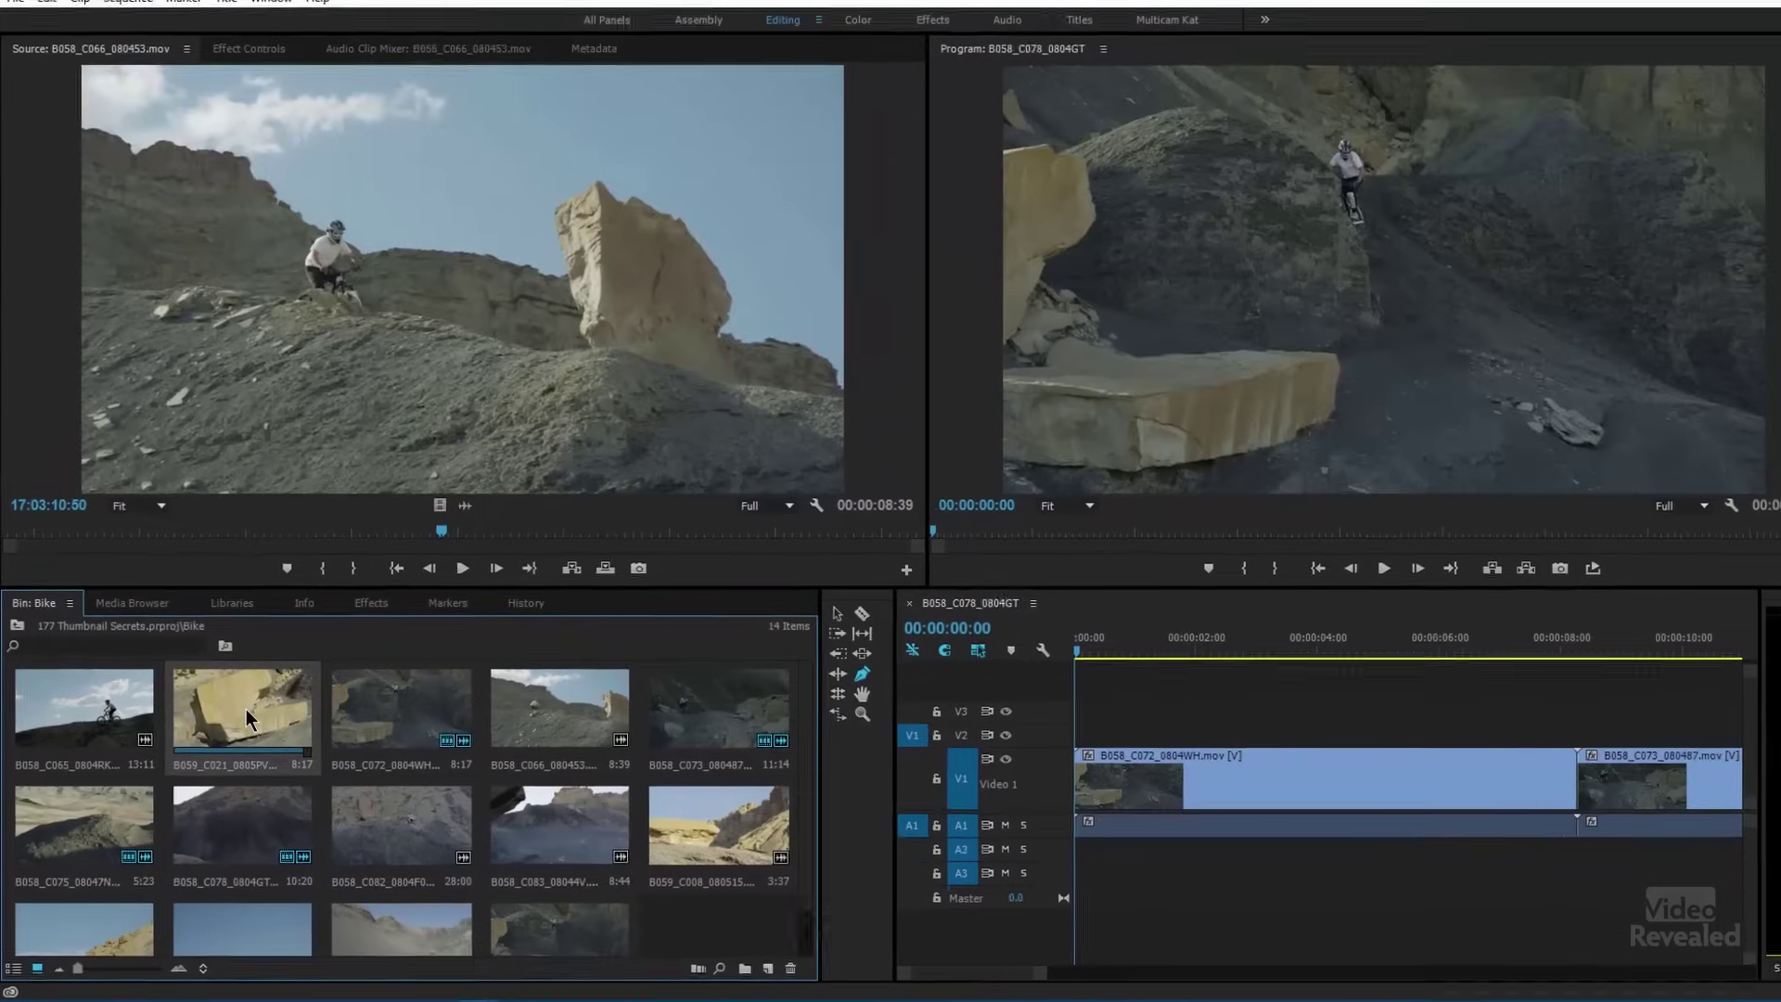
{"action": "double_click", "coordinate": [419, 493]}
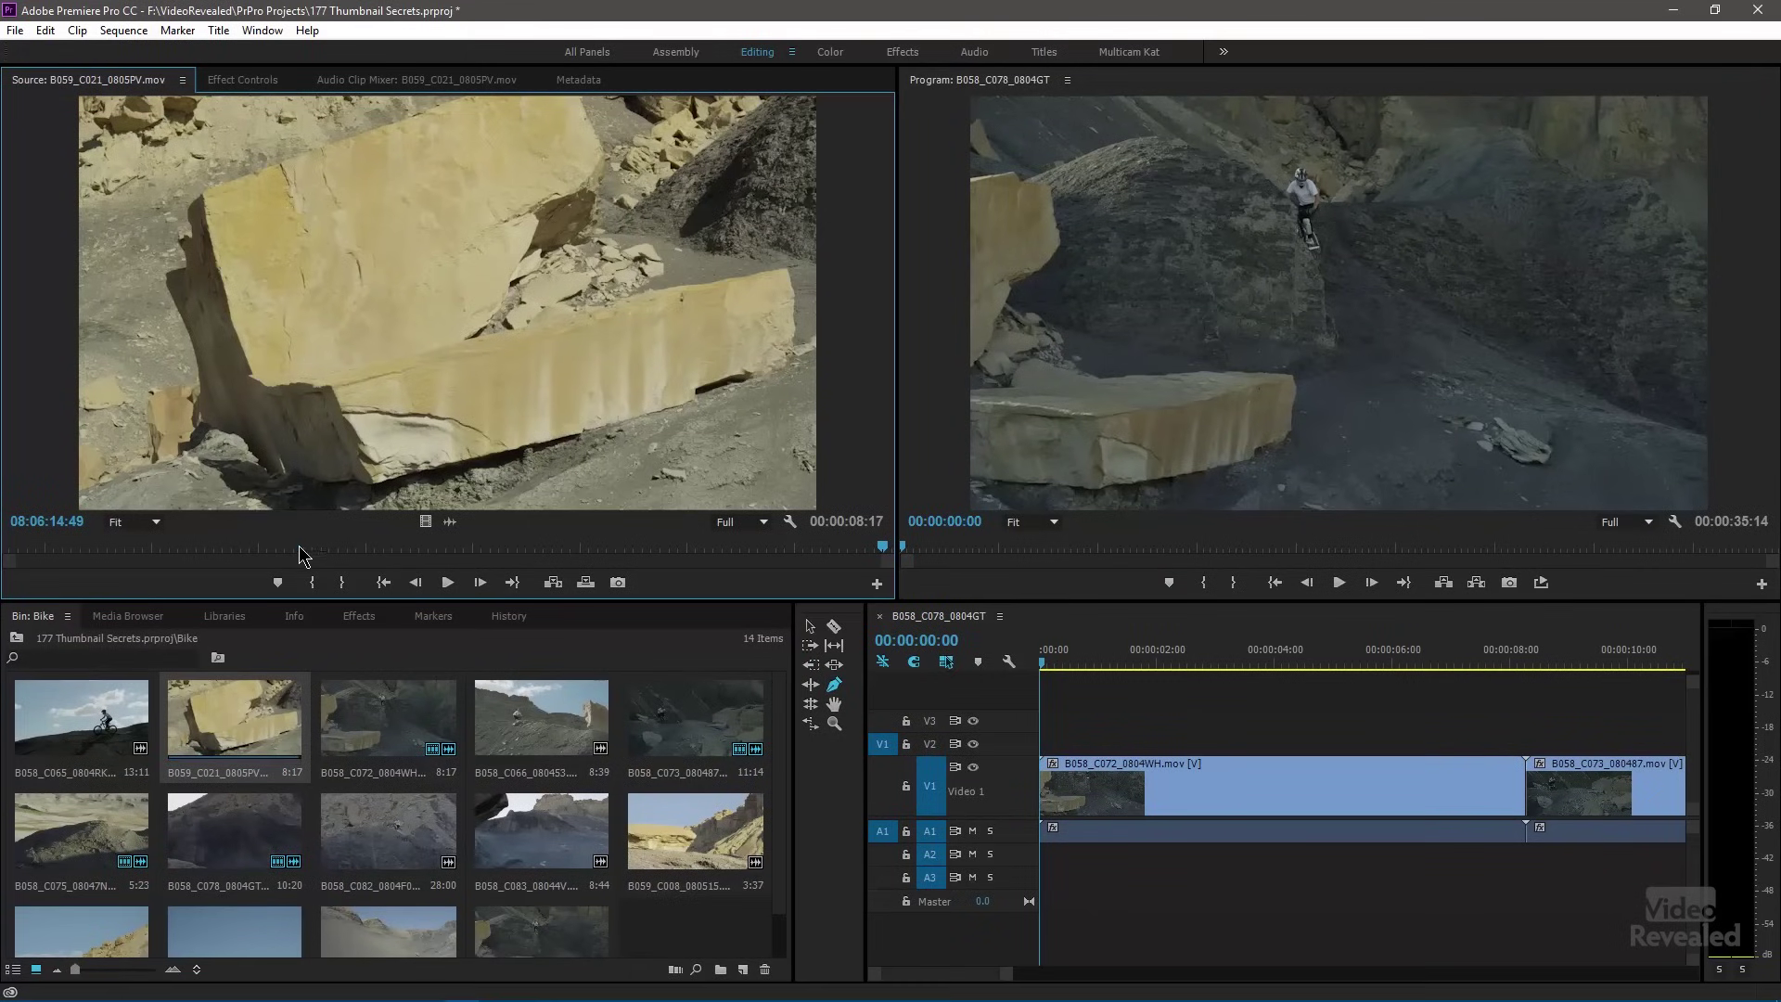
{"action": "left_click", "coordinate": [371, 549]}
{"action": "left_click_drag", "start_coordinate": [388, 554], "coordinate": [568, 594]}
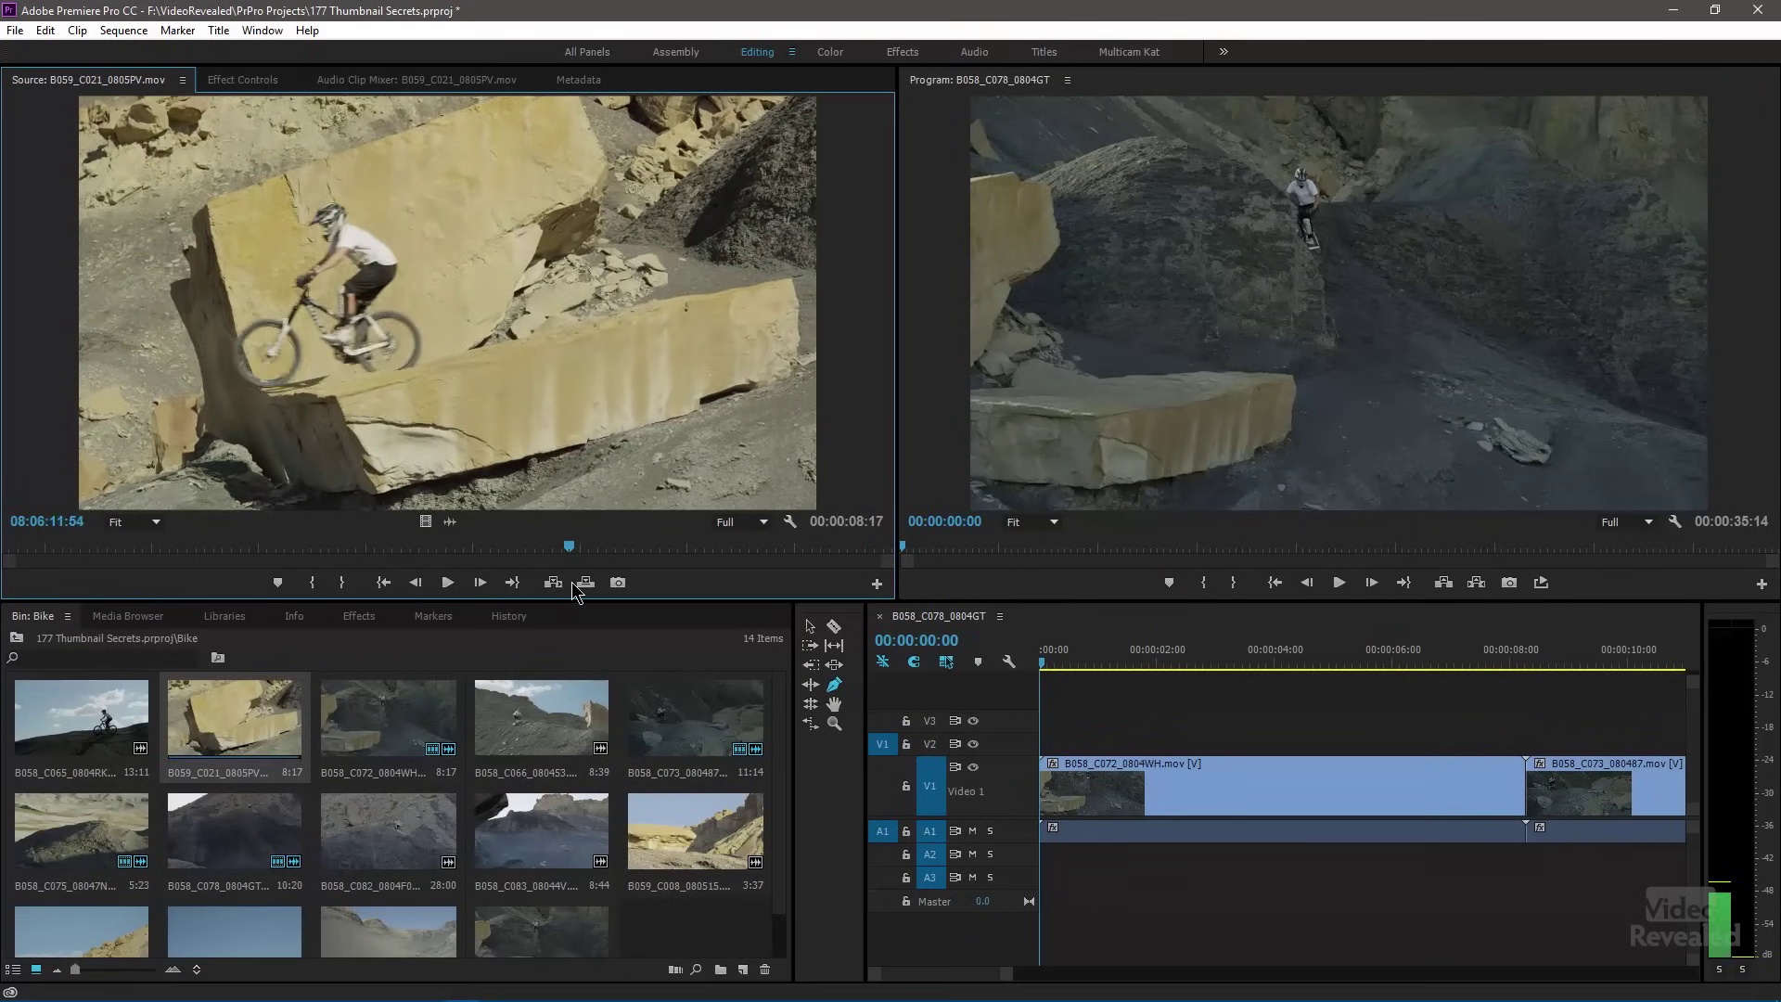
Step: Apply the Directional Blur Transition preset to B059_C021_0805PV and confirm its thumbnail is blurred
{"action": "left_click", "coordinate": [360, 618]}
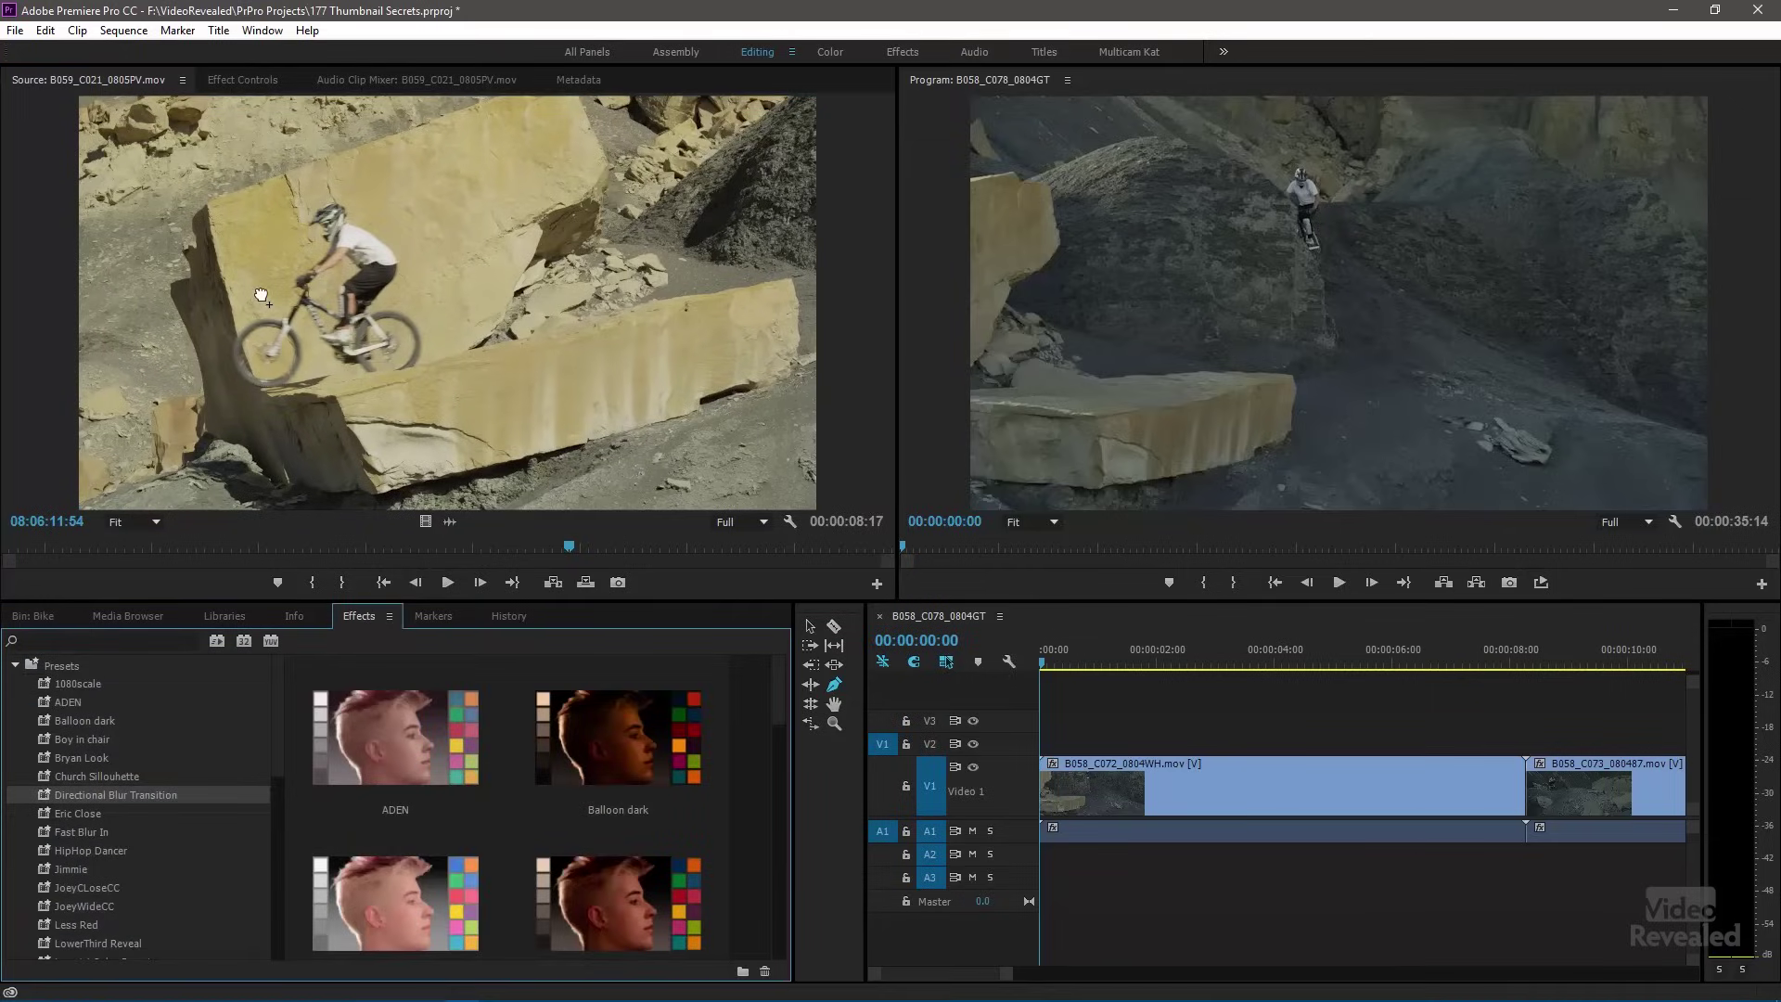
{"action": "left_click_drag", "start_coordinate": [262, 297], "coordinate": [266, 306]}
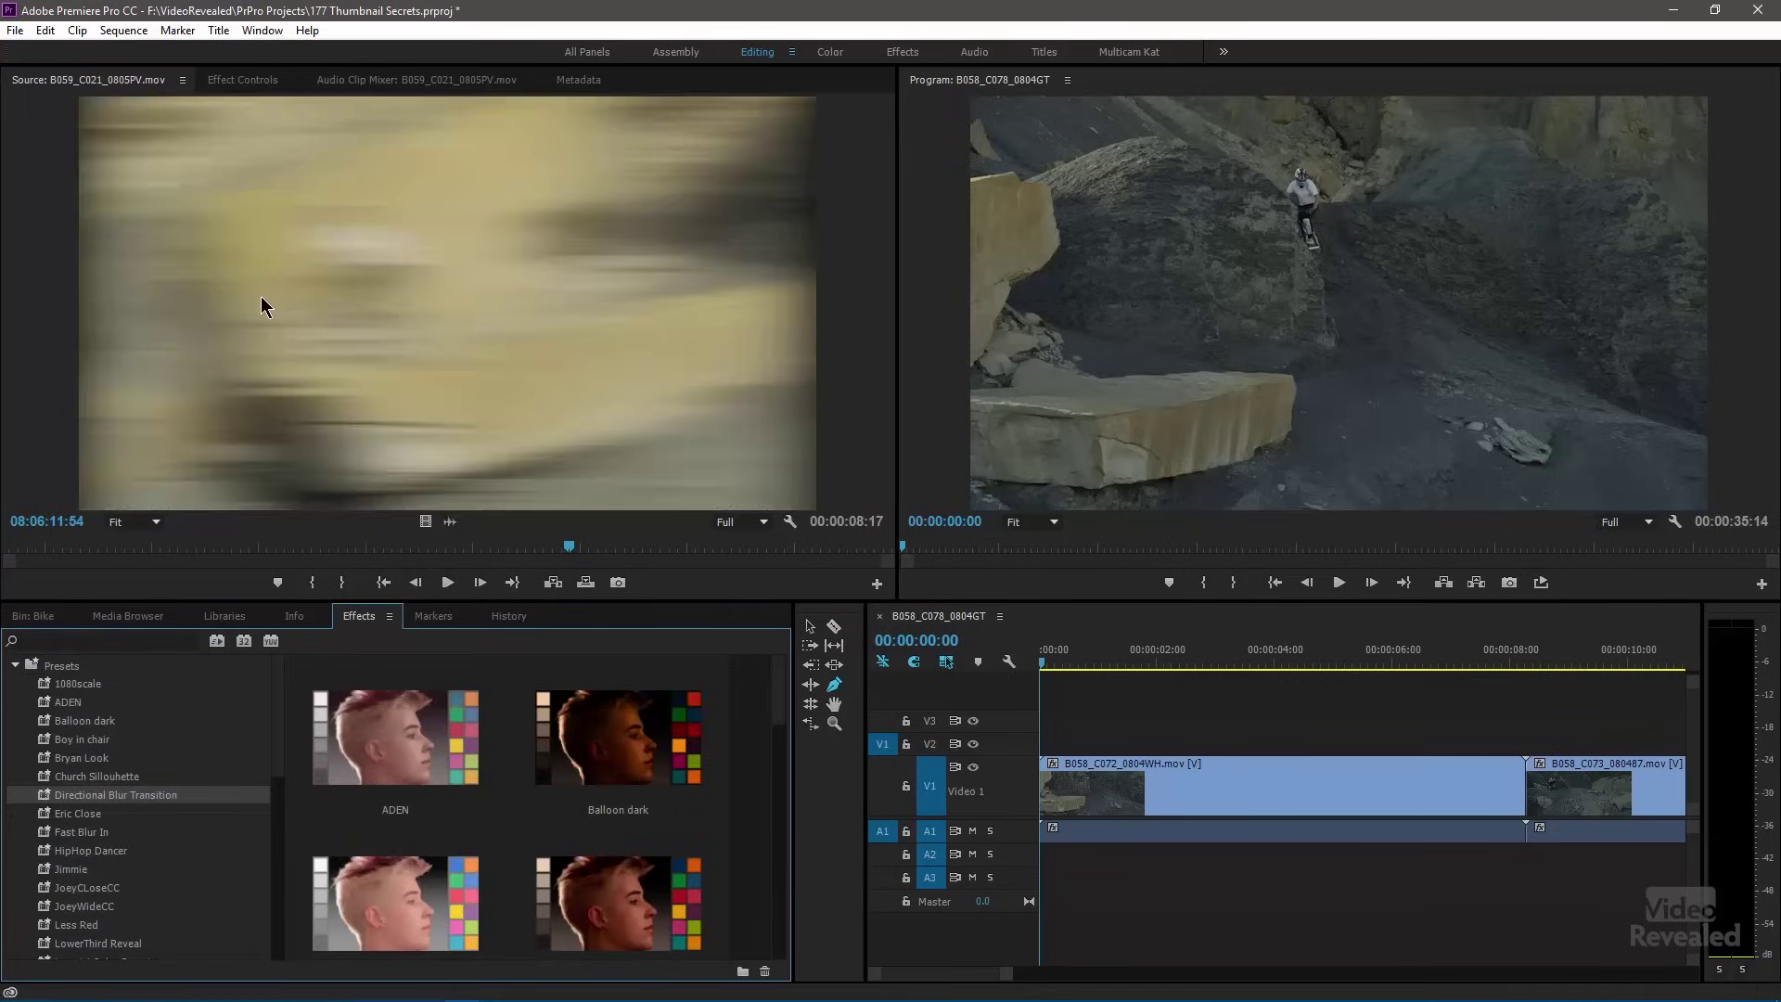
{"action": "left_click", "coordinate": [236, 81]}
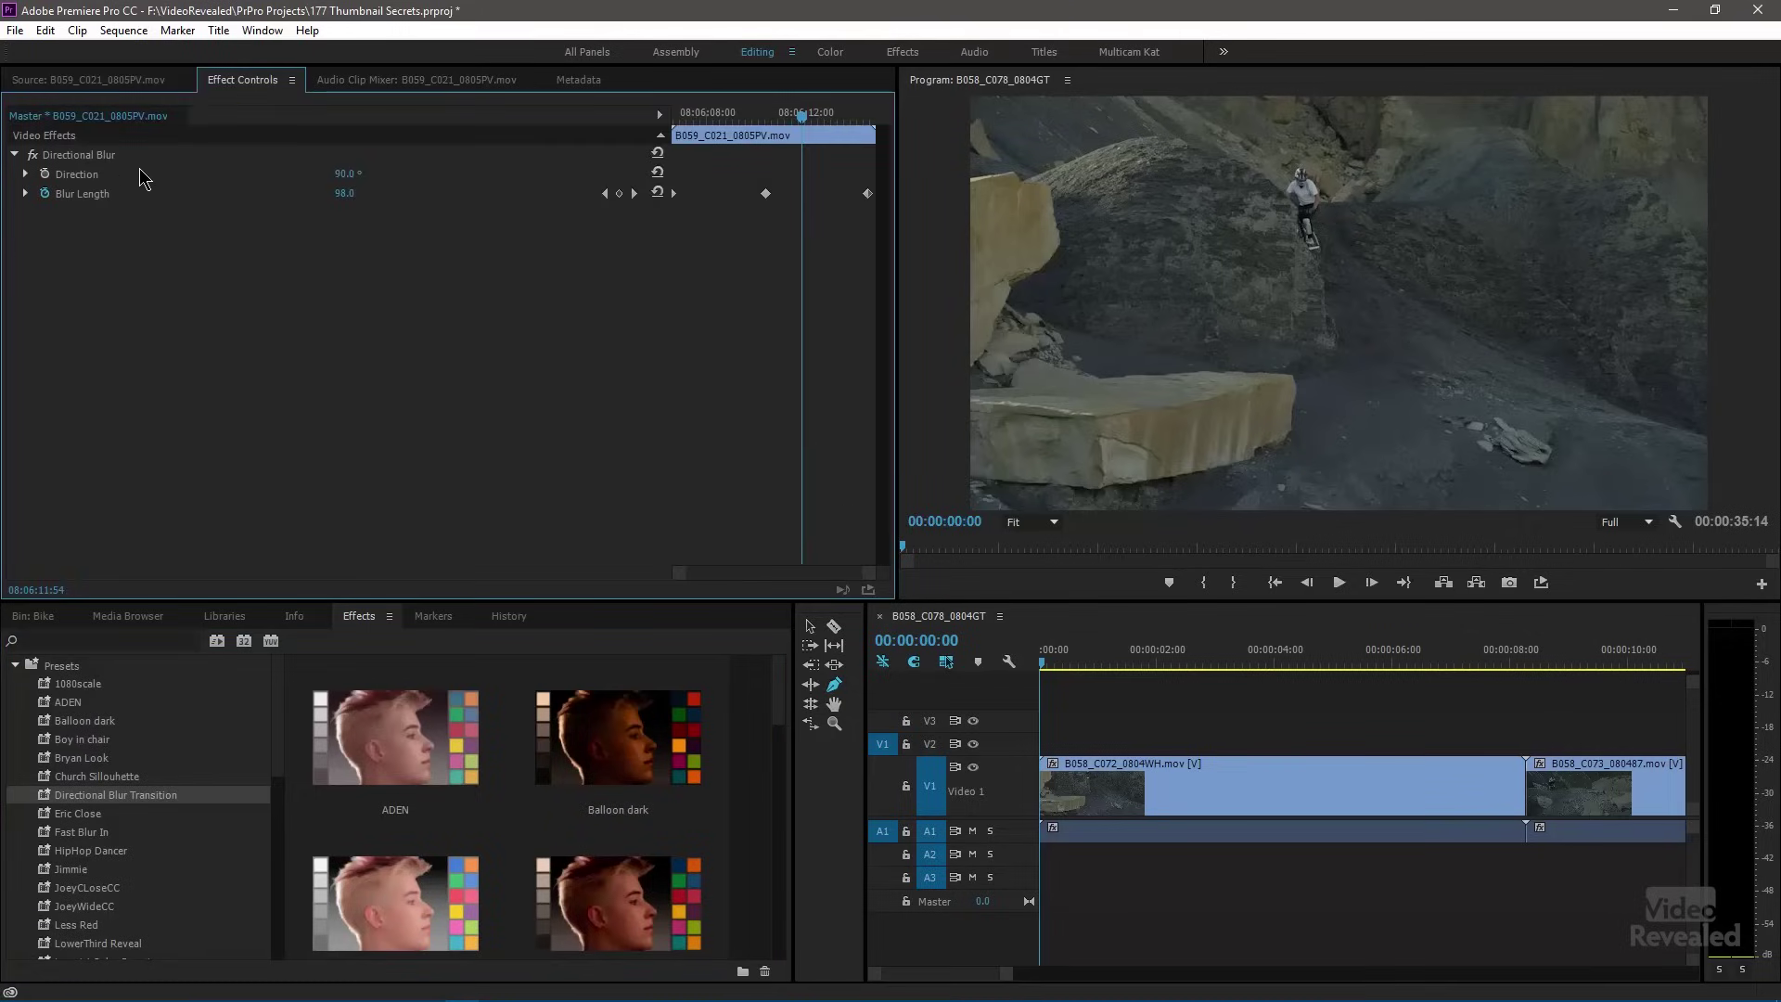
{"action": "left_click", "coordinate": [125, 84]}
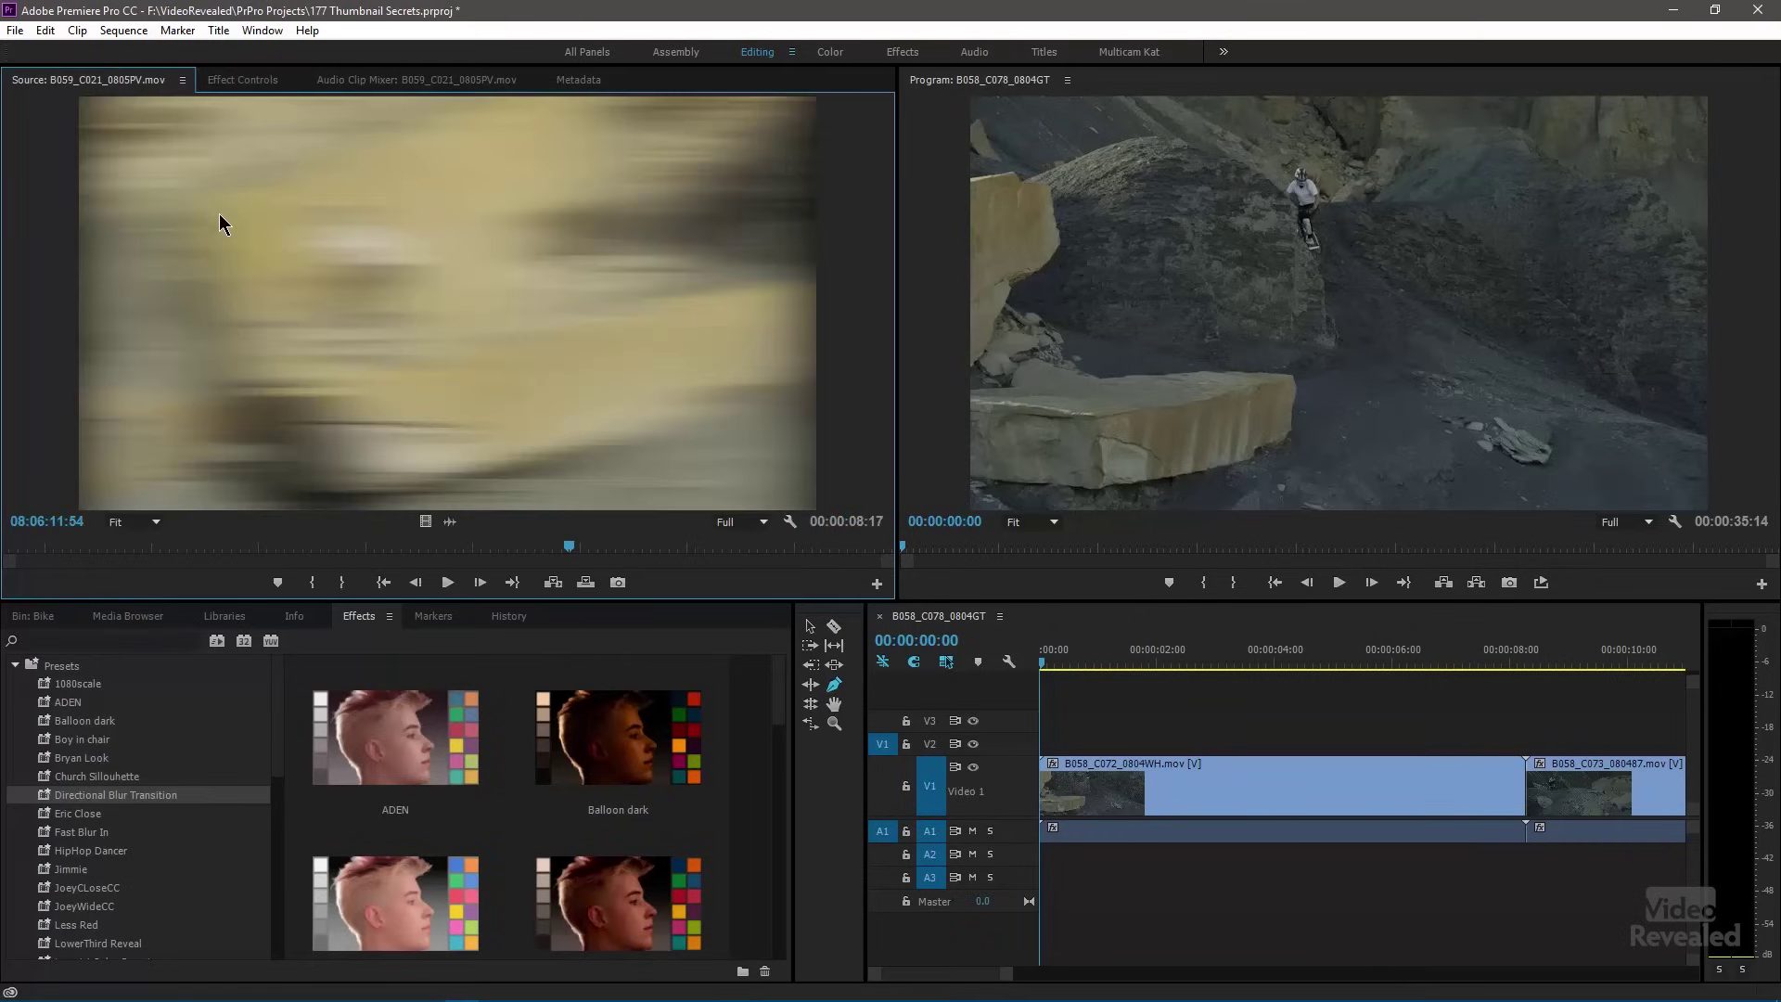
{"action": "left_click", "coordinate": [37, 617]}
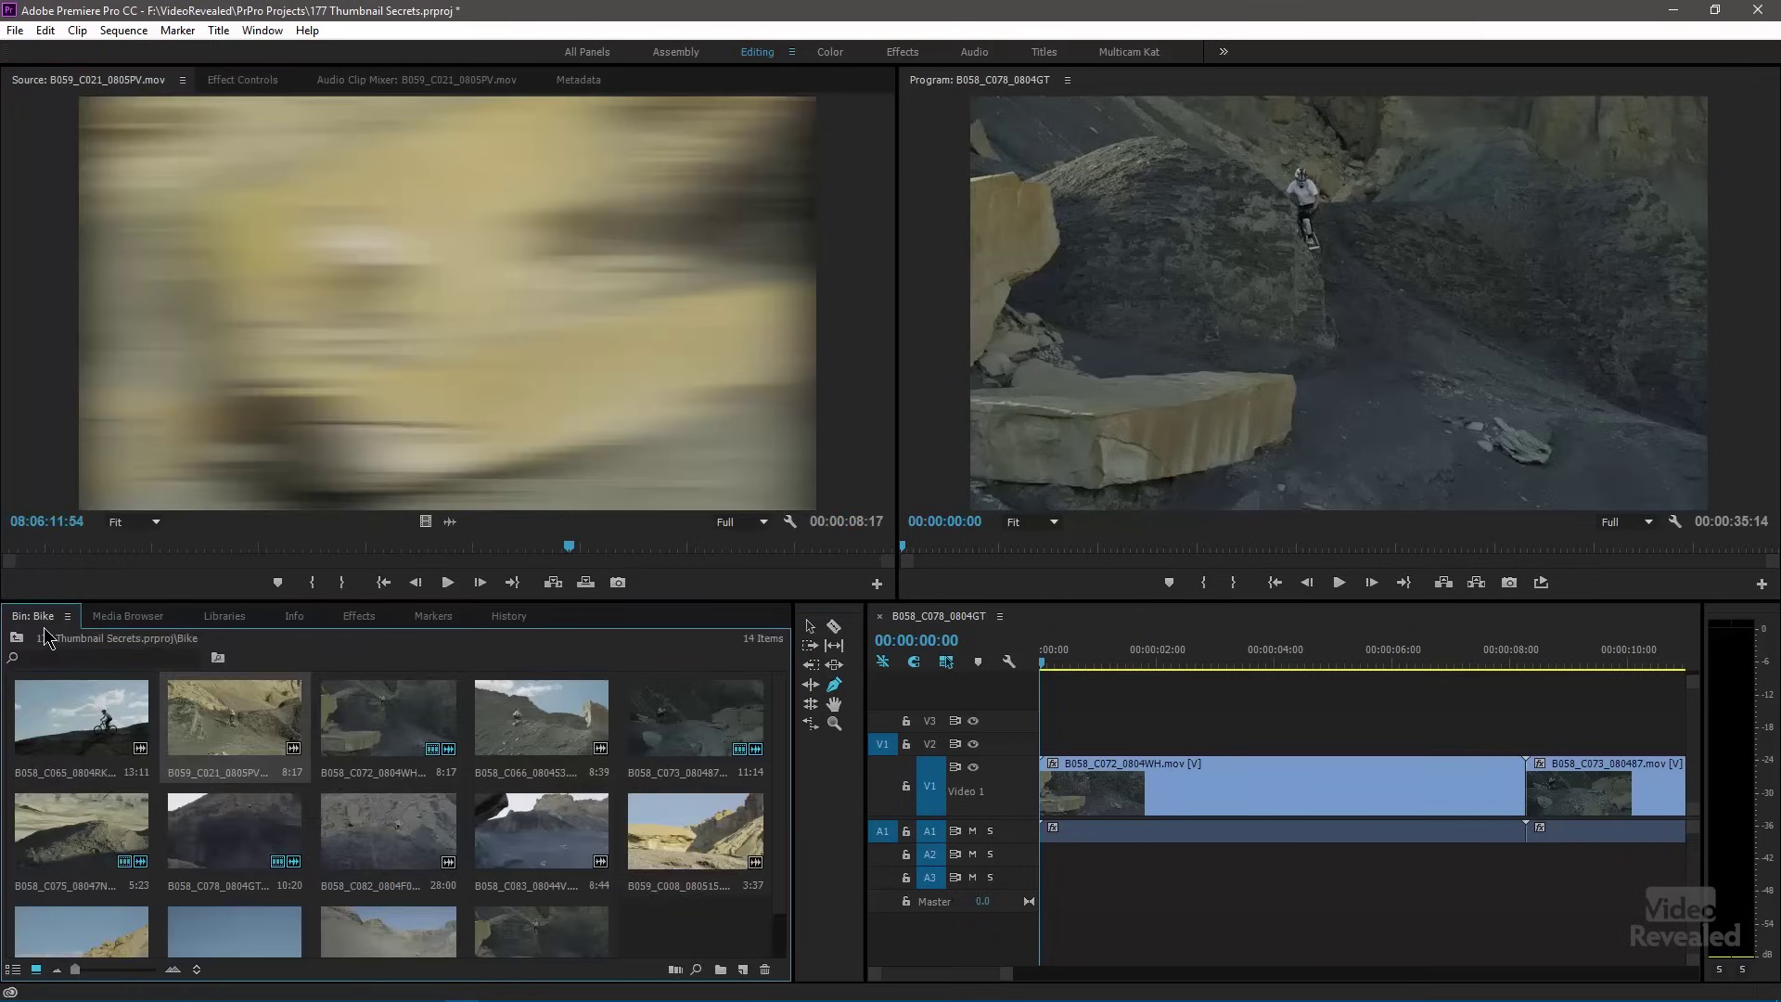
{"action": "left_click", "coordinate": [221, 768]}
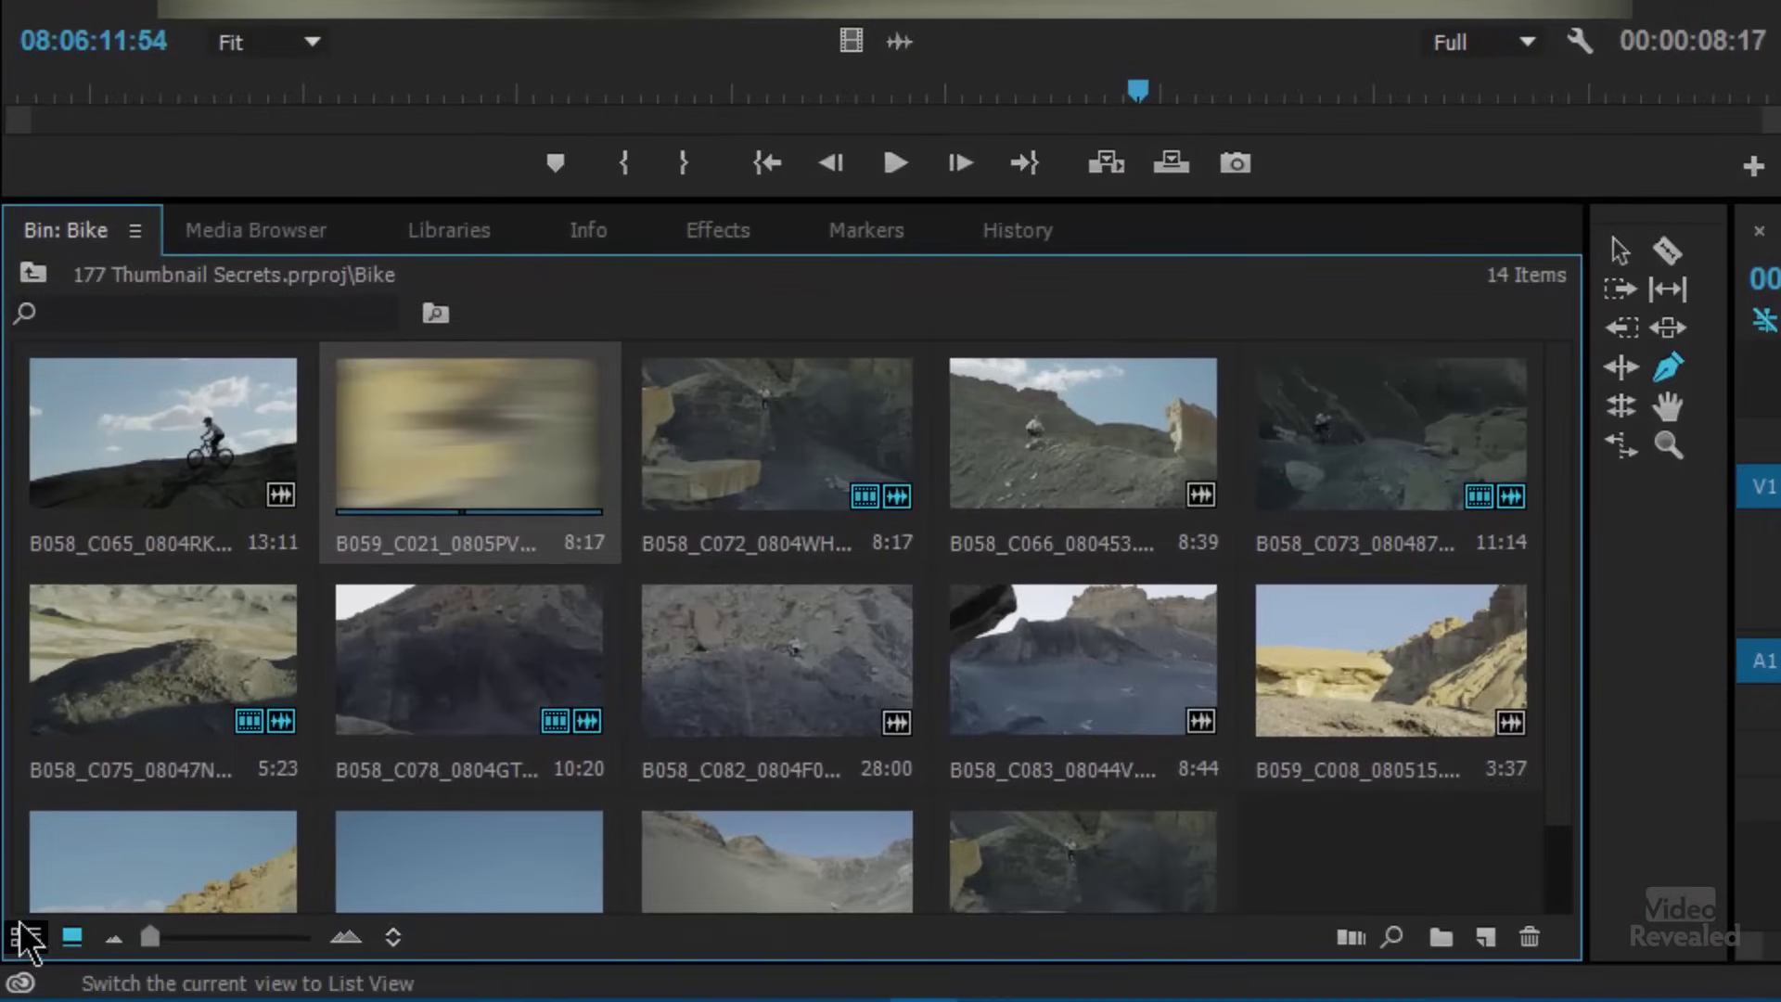
Step: Sort the Bike list by Media Start then Media End, then return to Icon View
{"action": "left_click", "coordinate": [21, 940]}
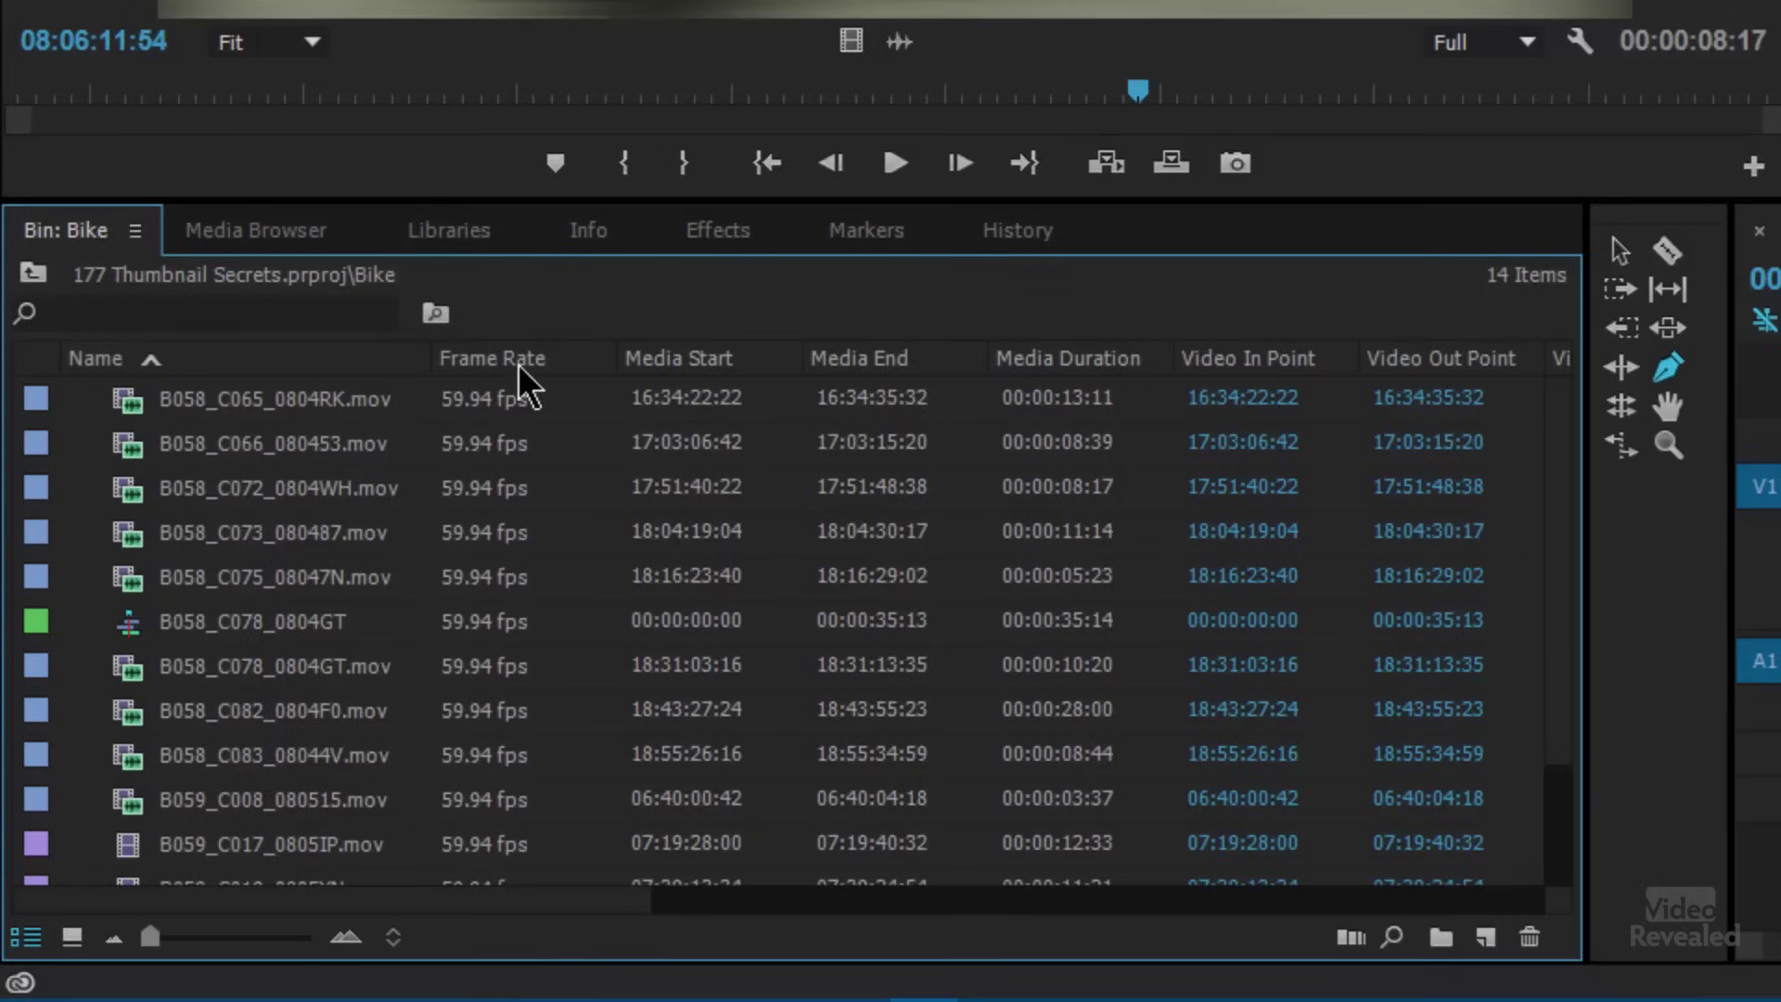
{"action": "left_click", "coordinate": [707, 360]}
{"action": "left_click", "coordinate": [844, 360]}
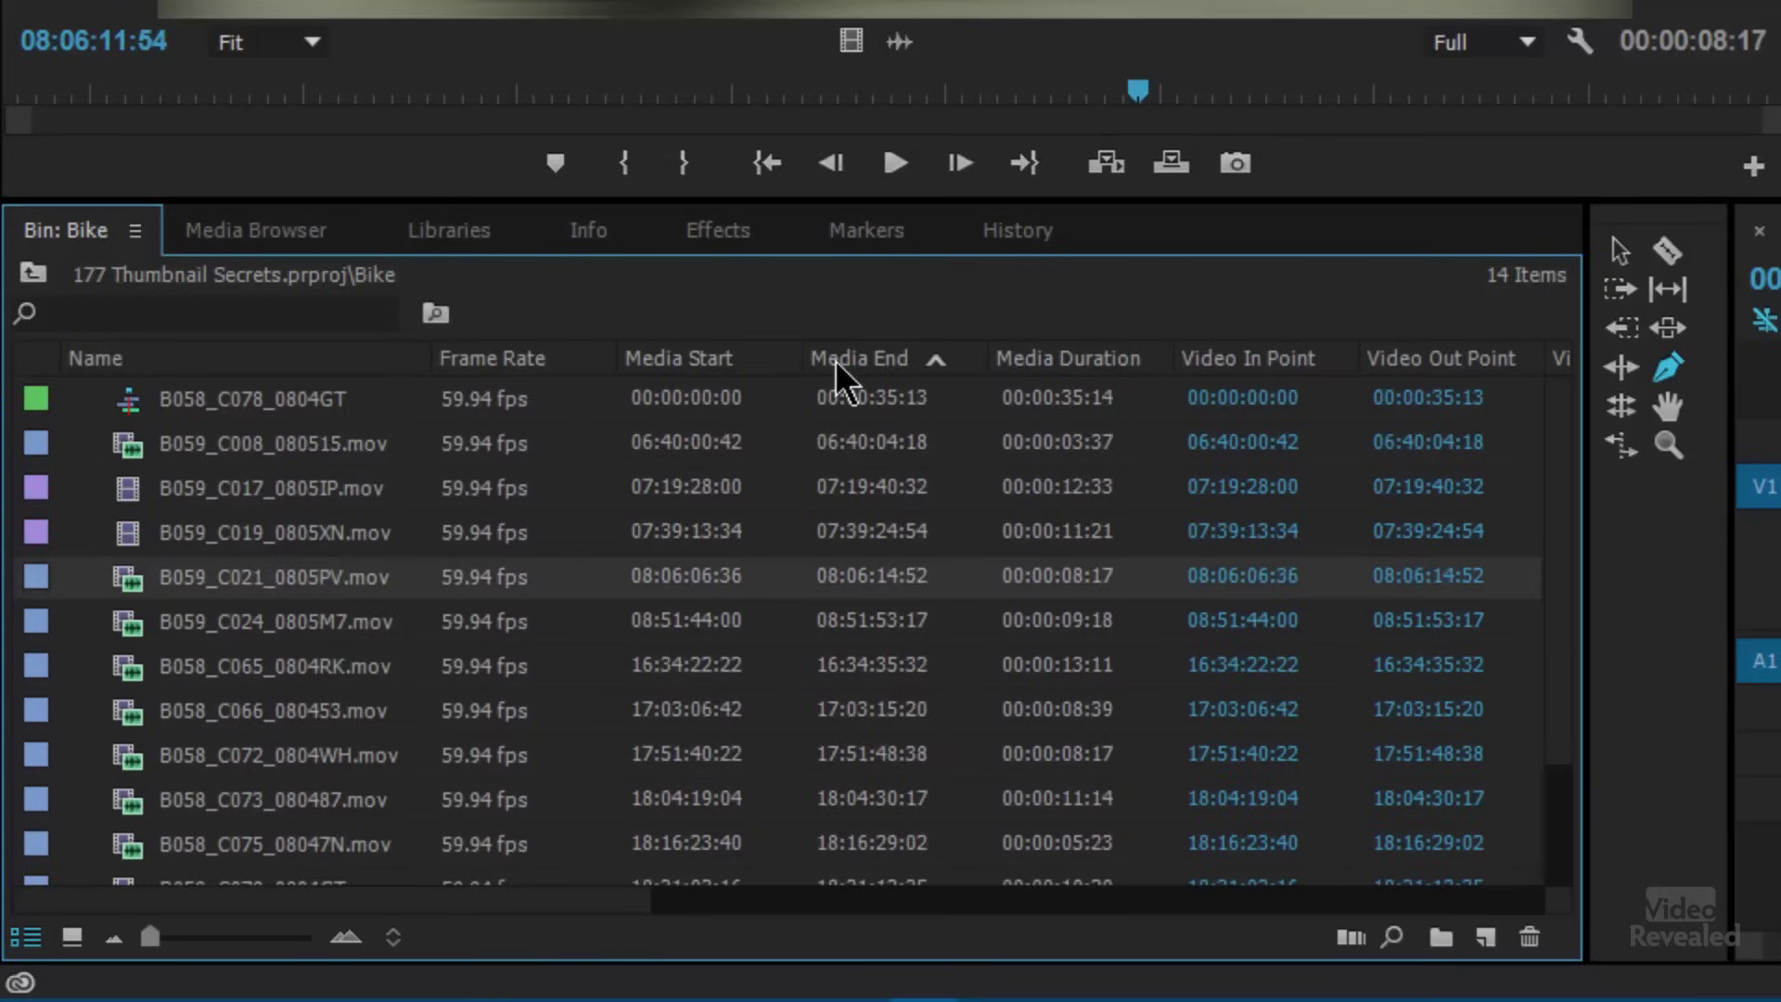
{"action": "left_click", "coordinate": [68, 939]}
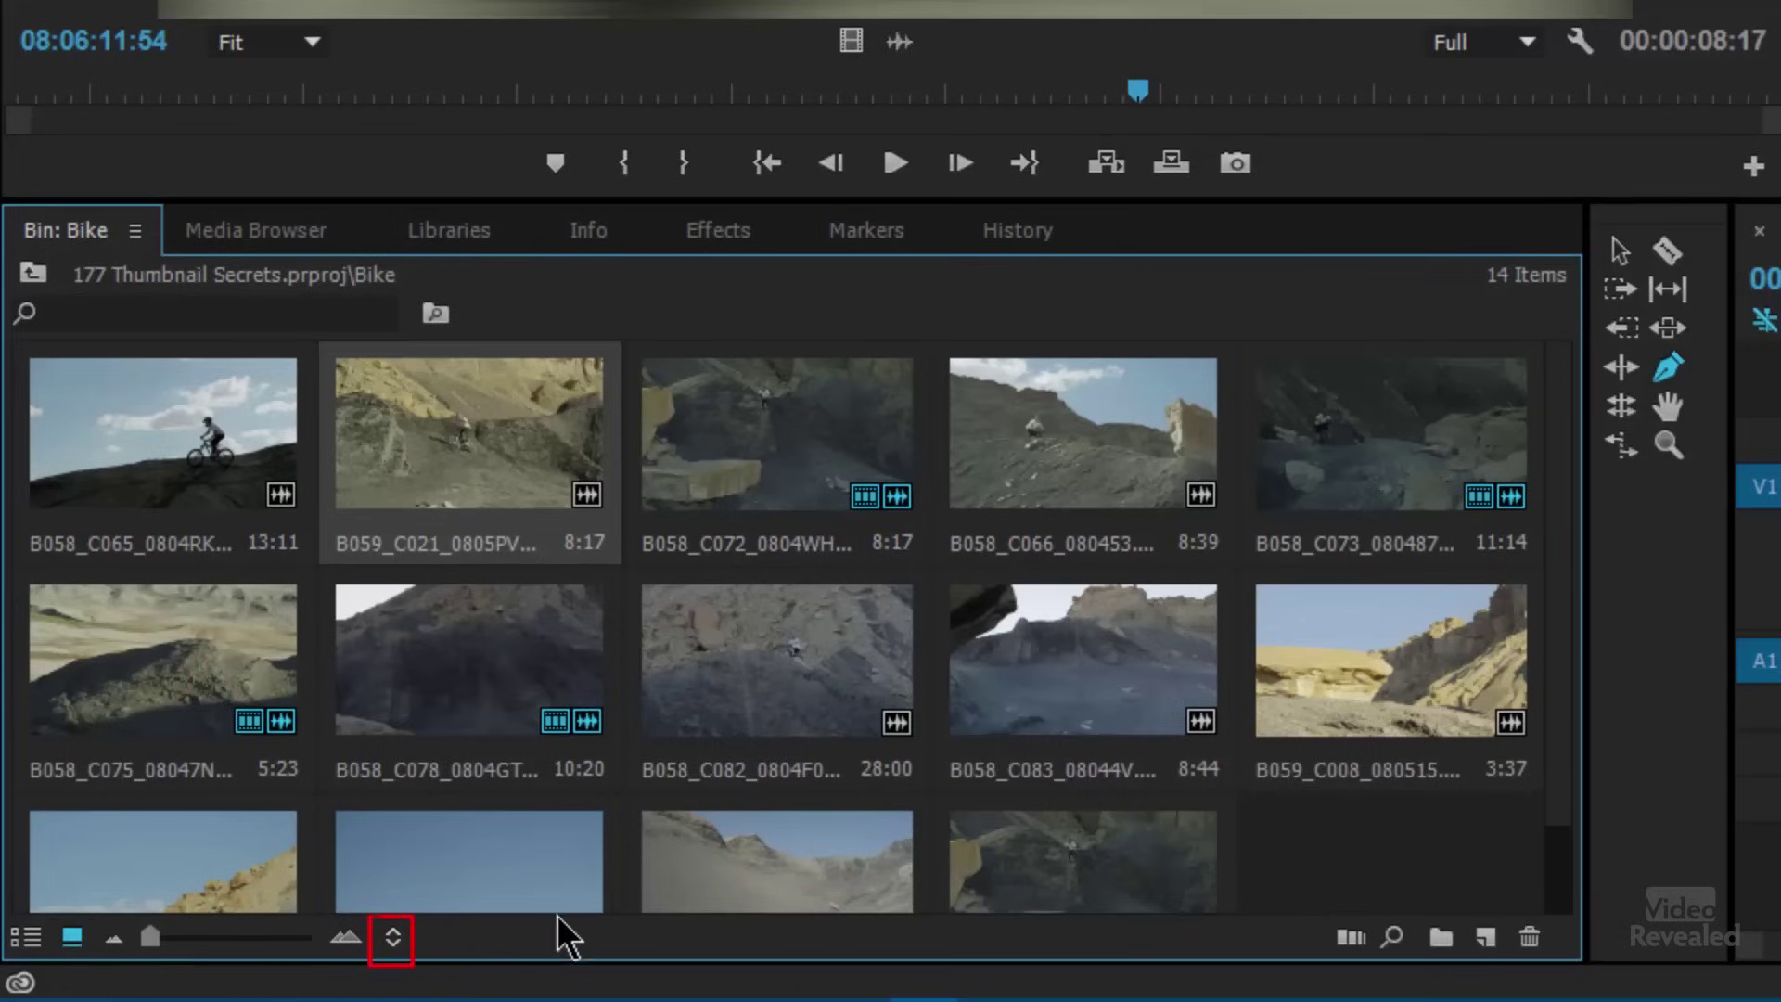
{"action": "left_click", "coordinate": [394, 939]}
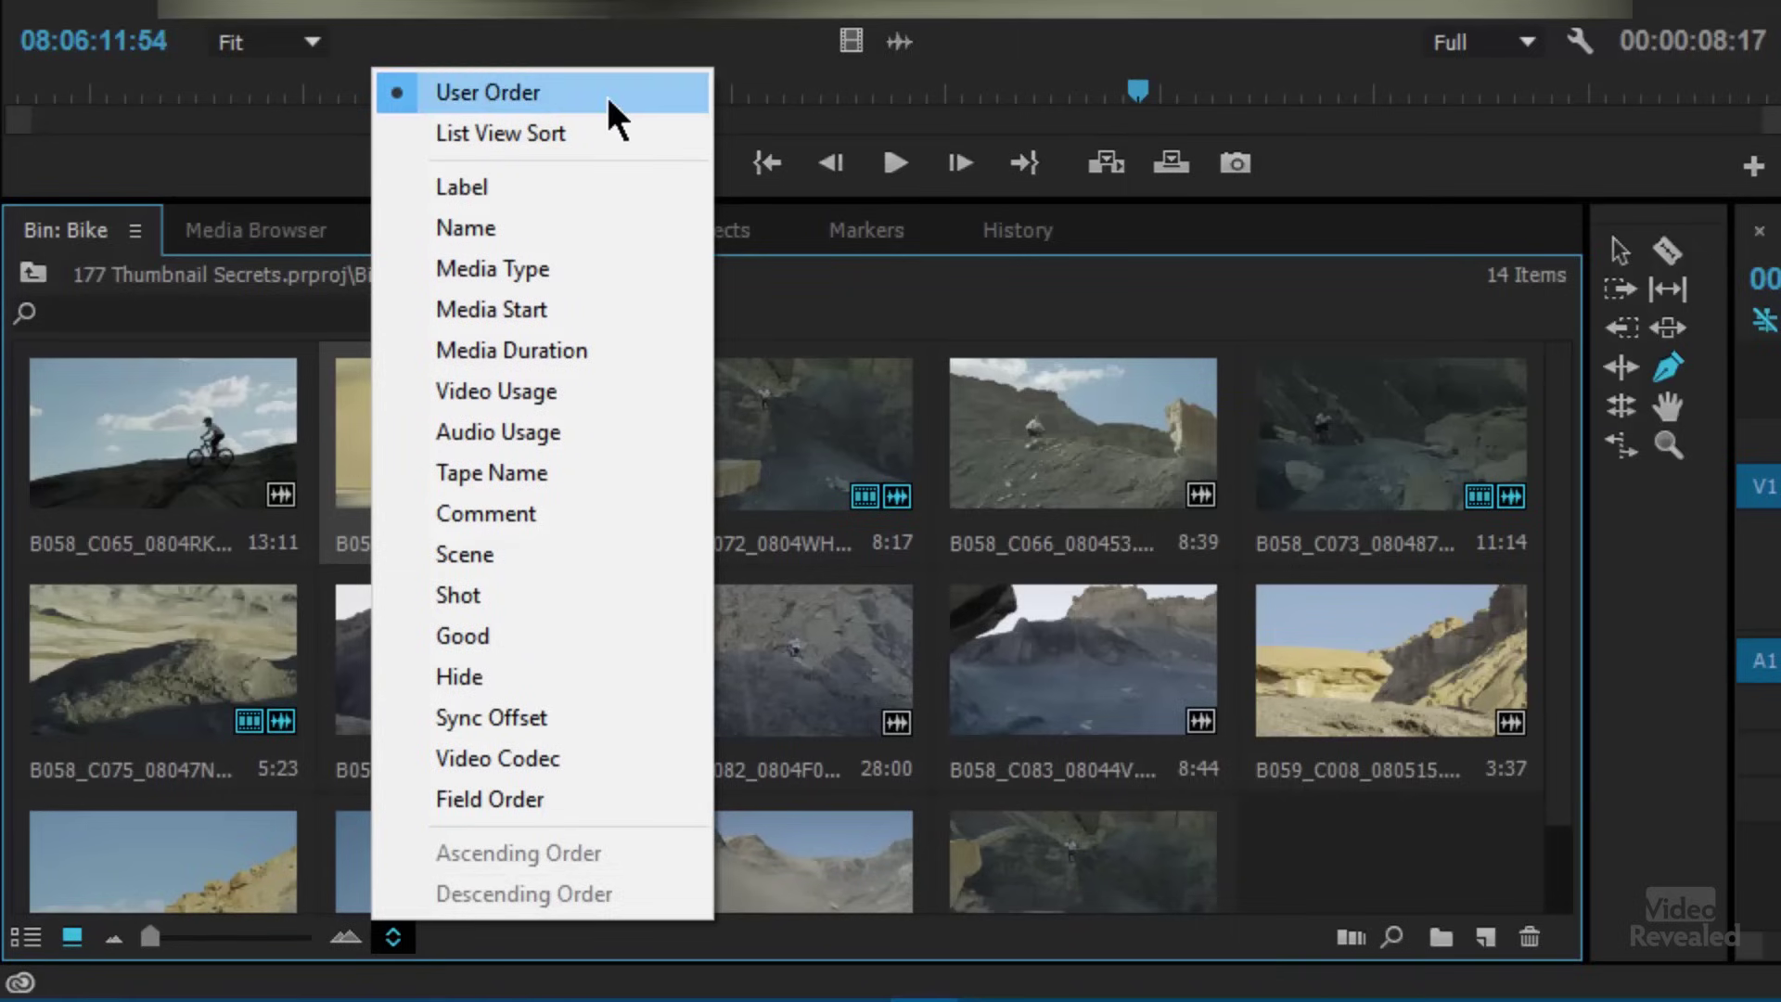
{"action": "left_click", "coordinate": [832, 308]}
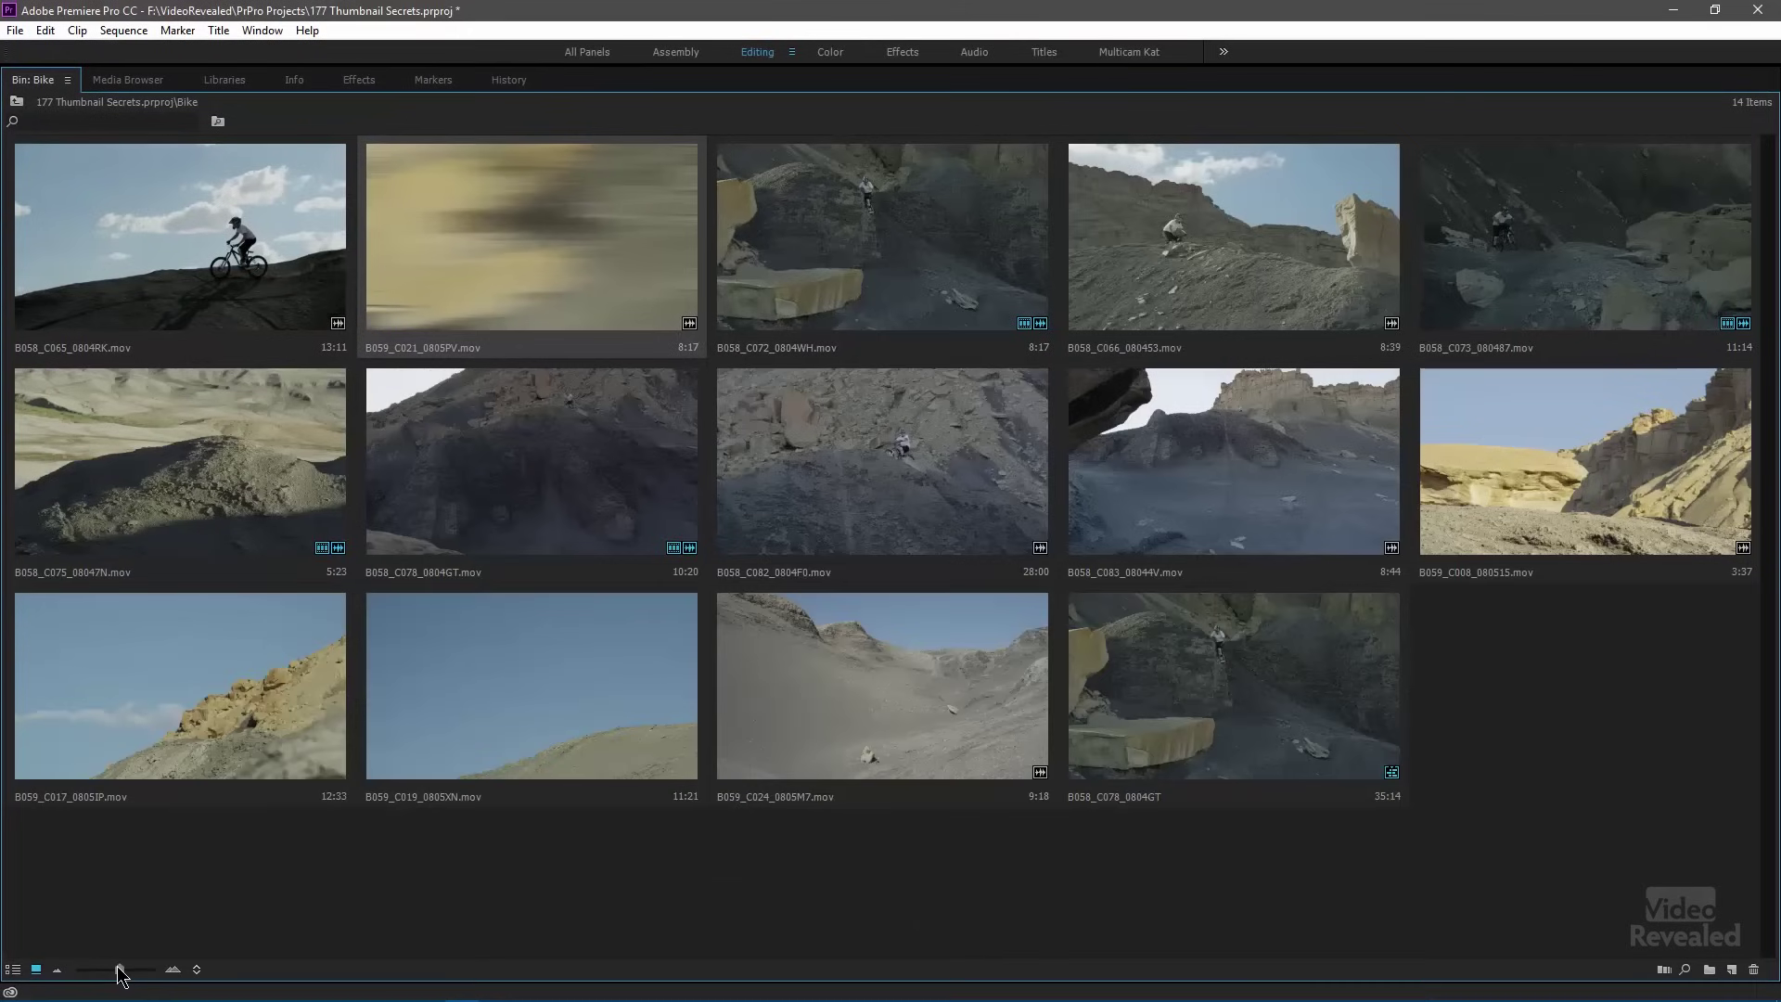
Step: Drag B059_C021, B058_C078_0804GT and B058_C082_0804F0 into storyboard order after the first clip
{"action": "left_click_drag", "start_coordinate": [559, 524], "coordinate": [360, 243]}
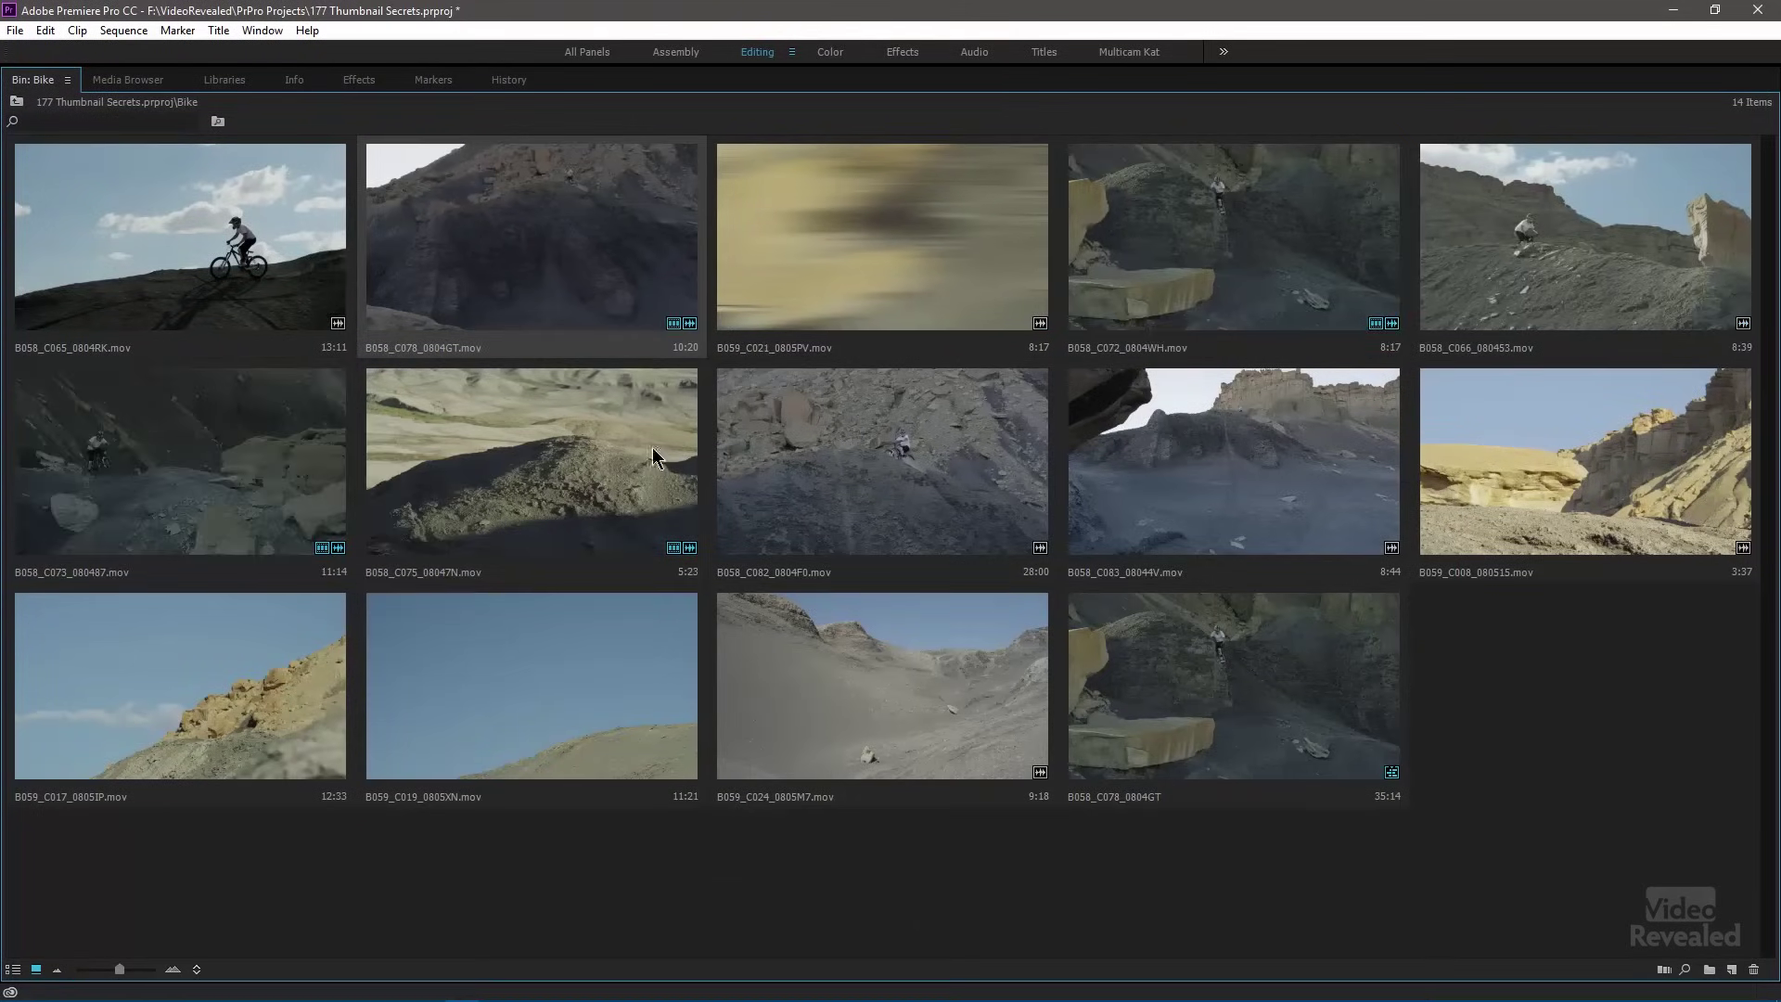
{"action": "left_click_drag", "start_coordinate": [832, 454], "coordinate": [710, 338]}
{"action": "left_click_drag", "start_coordinate": [1076, 279], "coordinate": [192, 316]}
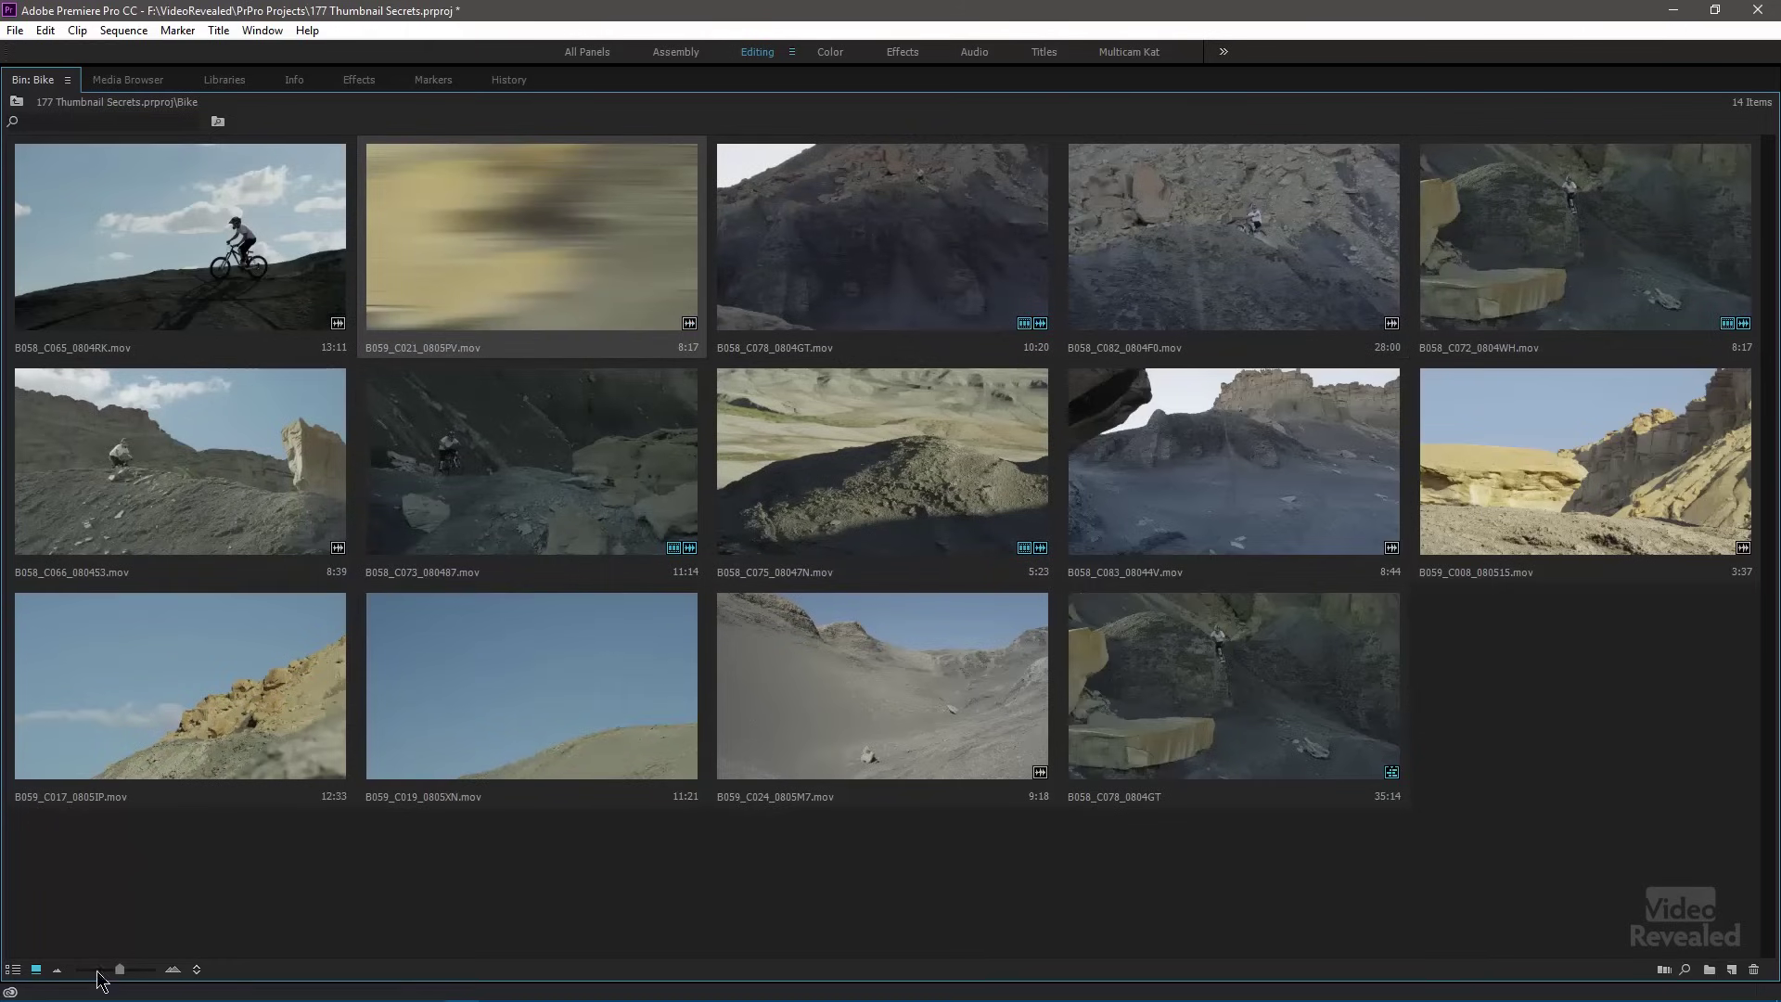
{"action": "left_click", "coordinate": [196, 969]}
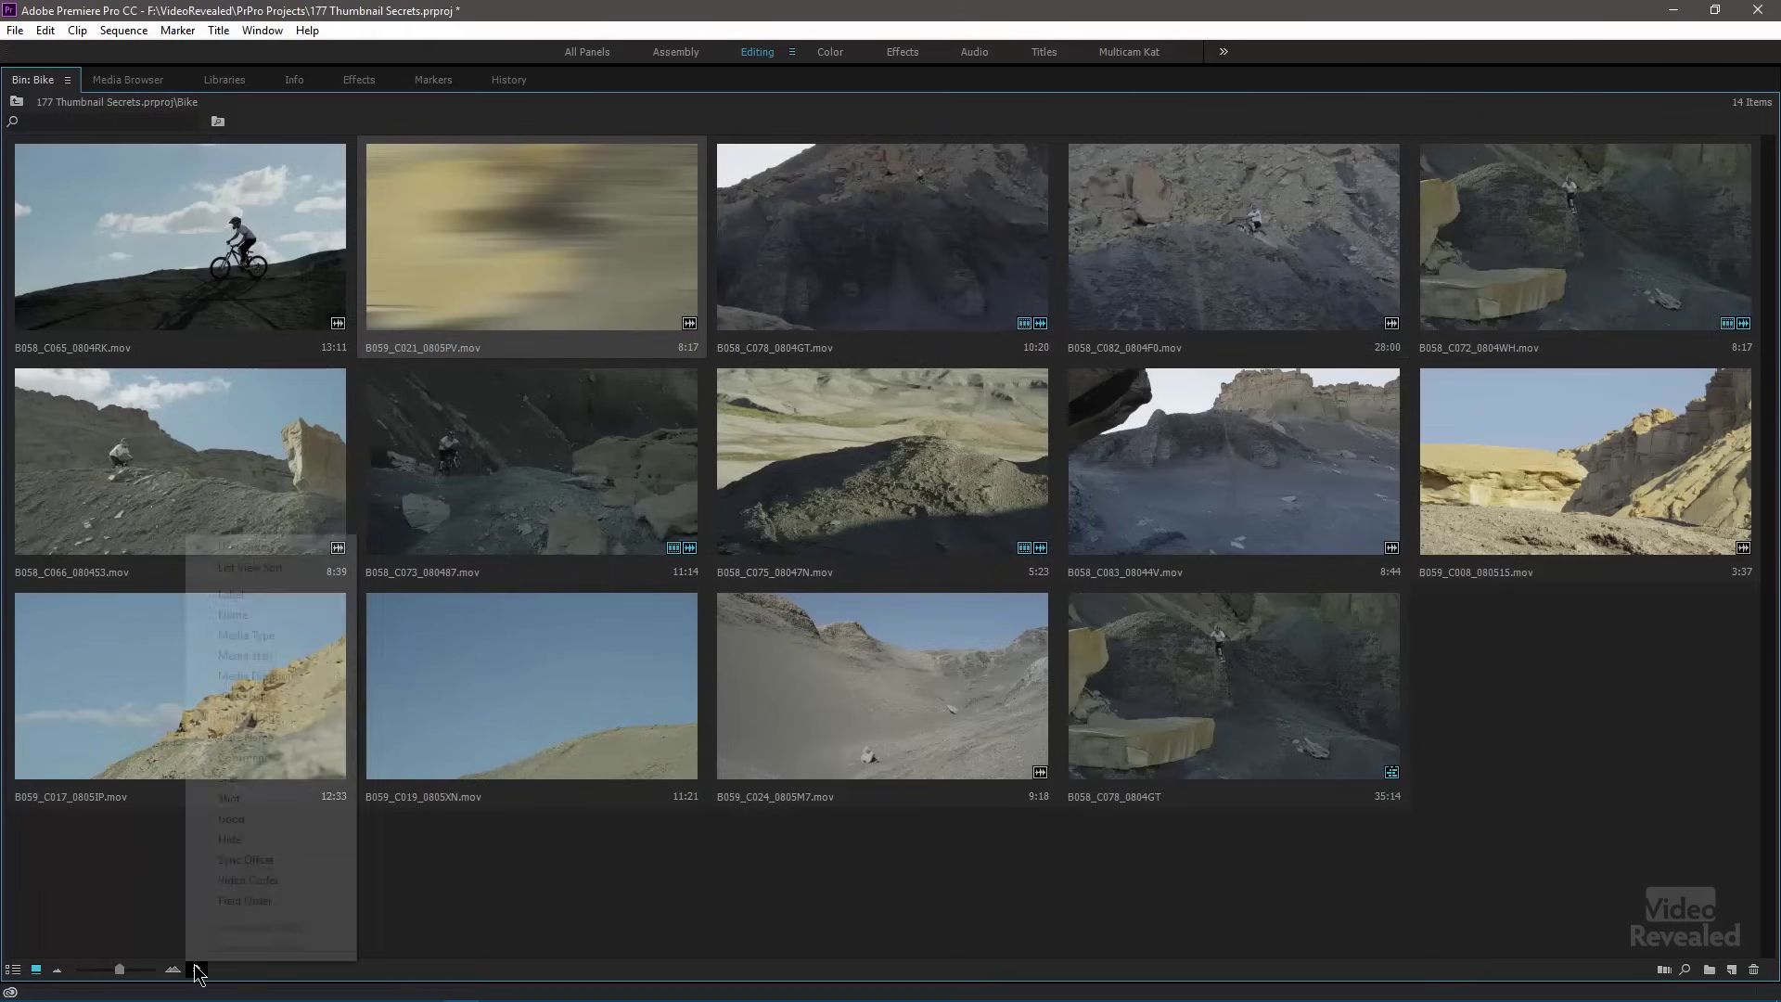
Step: Set Sort Icons to List View Sort and sort the list by Frame Rate, then Media Duration
{"action": "left_click", "coordinate": [293, 571]}
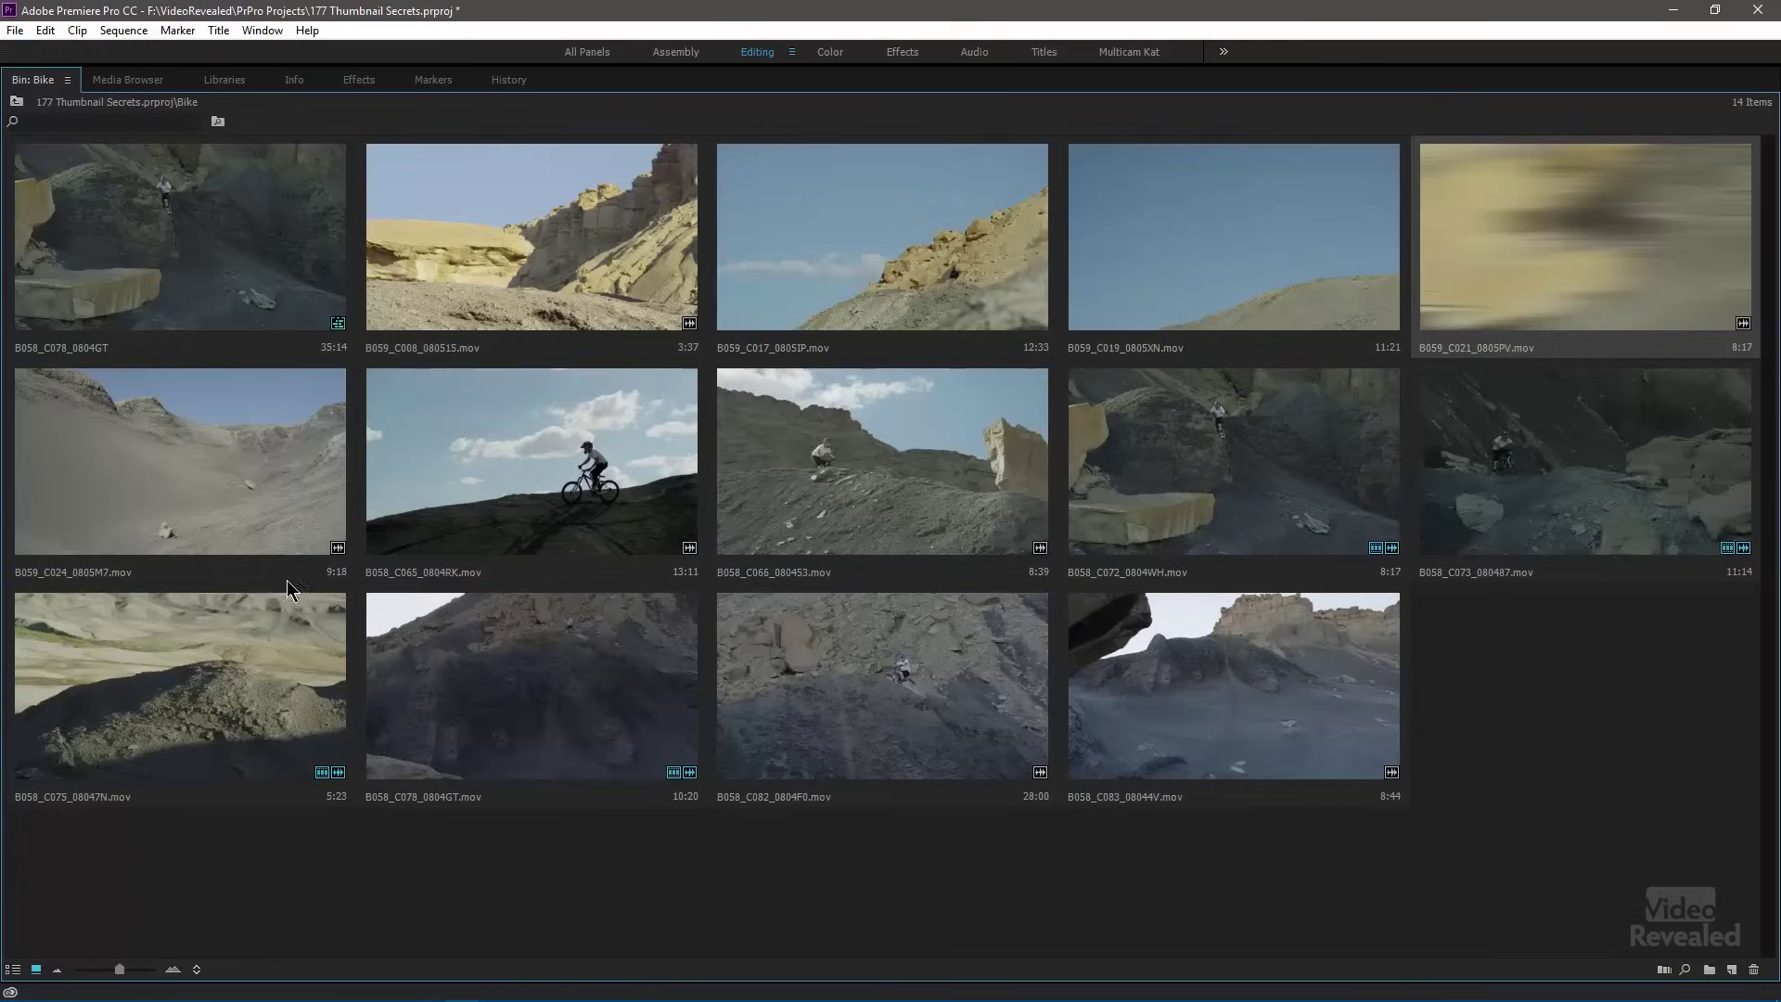
{"action": "left_click", "coordinate": [13, 969]}
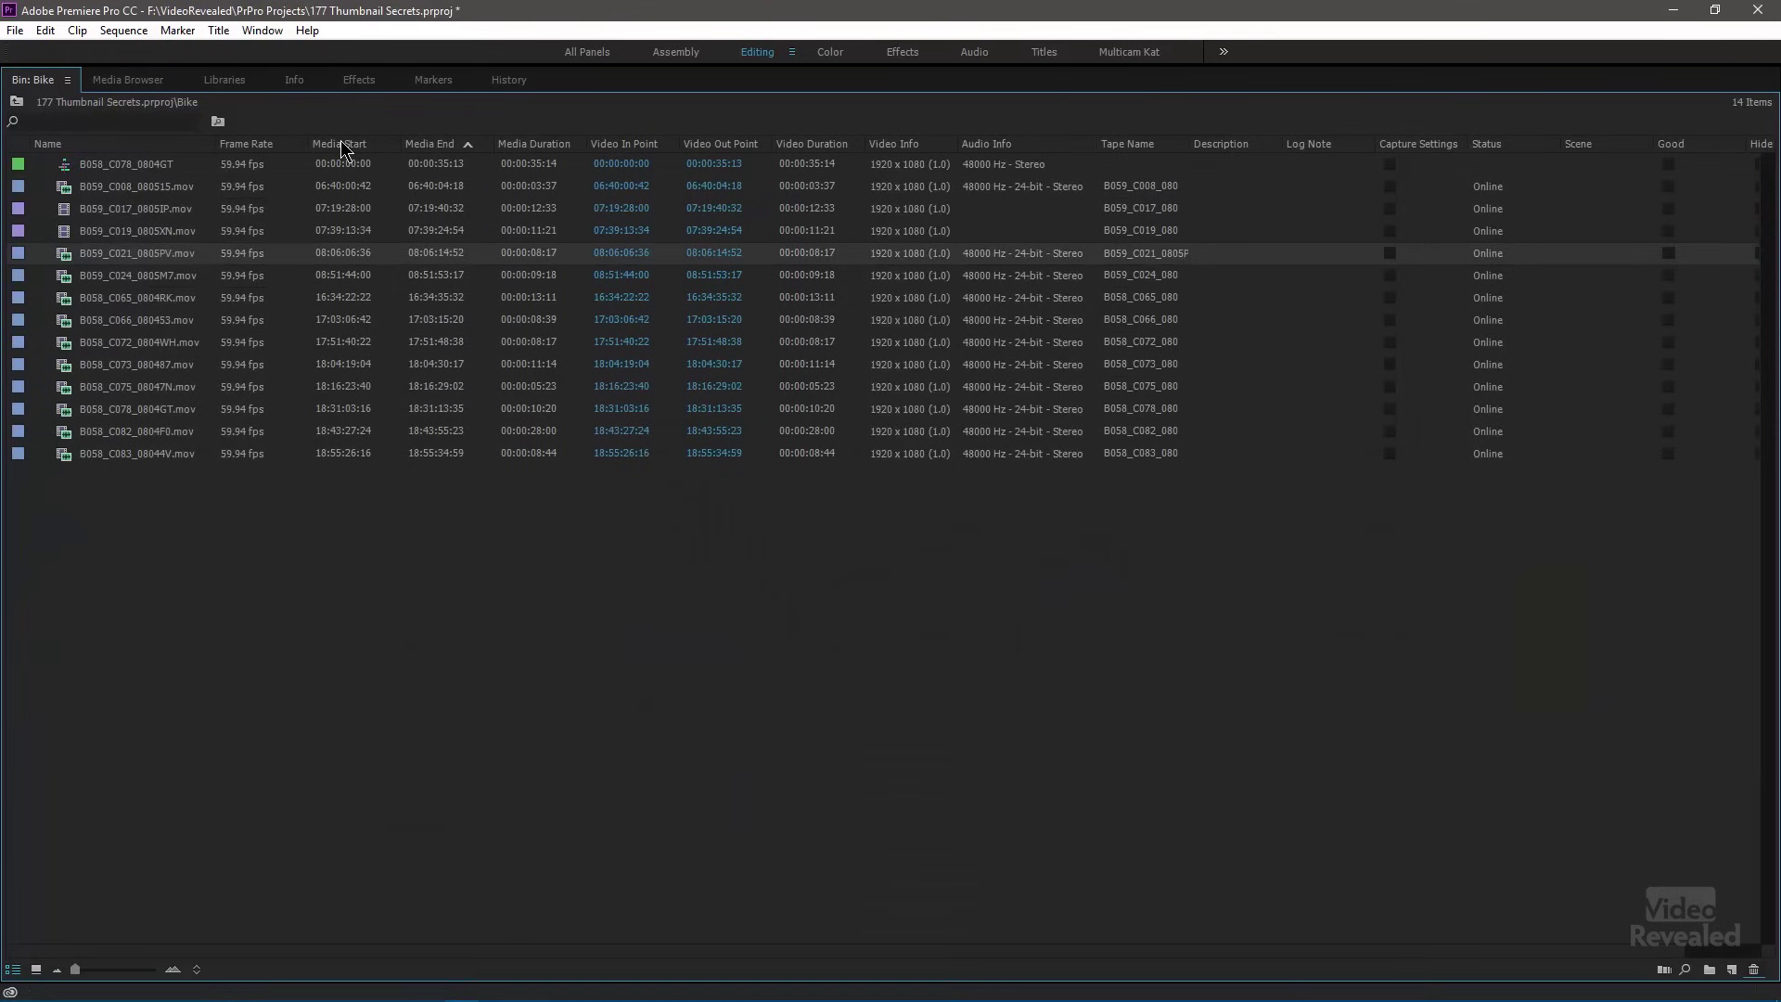
{"action": "left_click", "coordinate": [309, 144]}
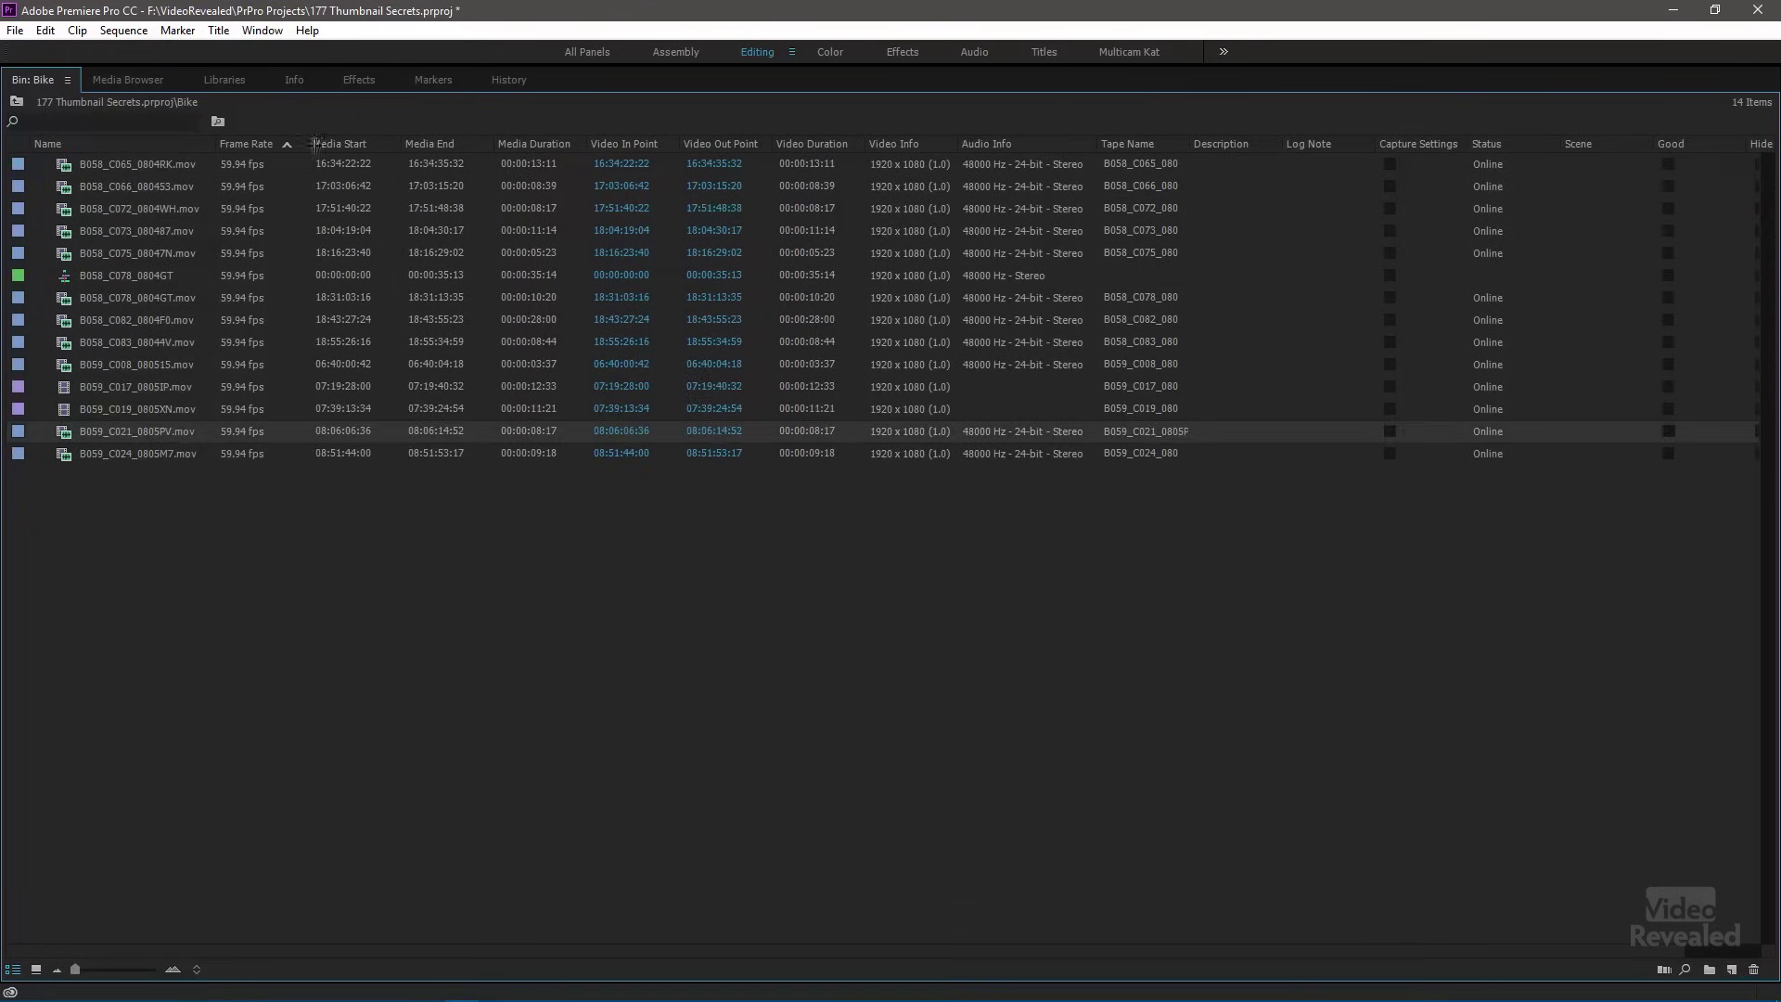
{"action": "left_click", "coordinate": [527, 146]}
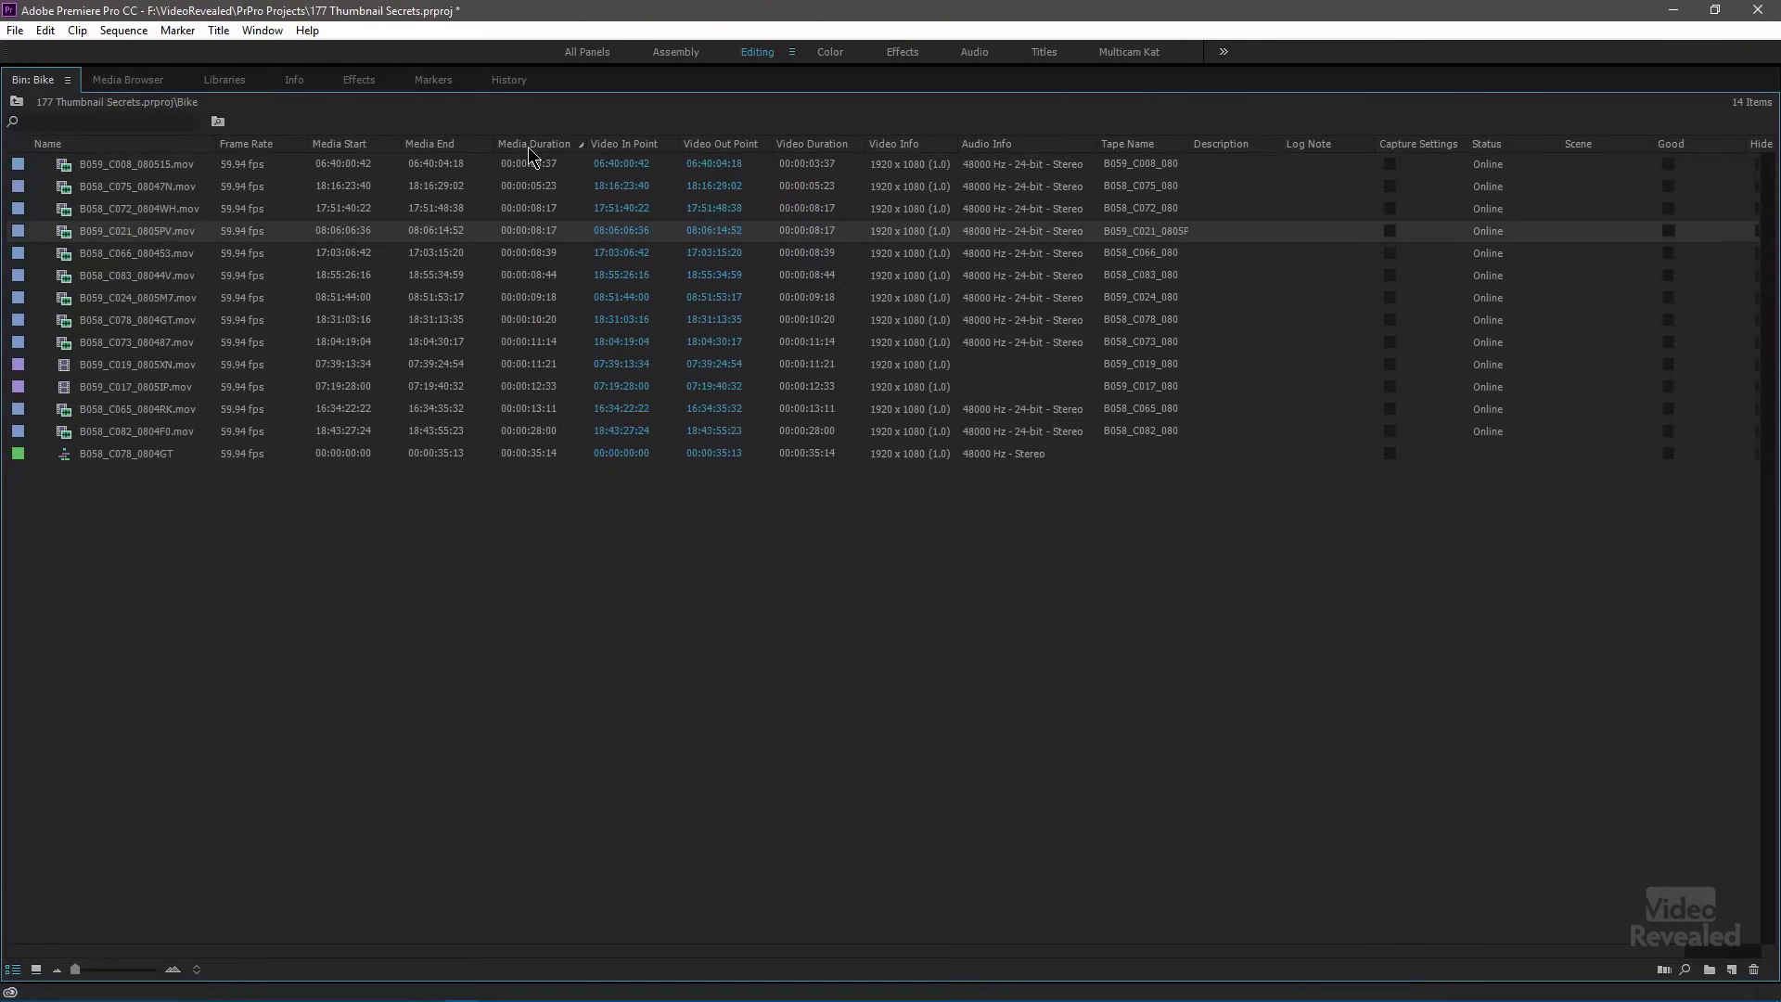
Step: Check the thumbnail order in Icon View, then return to the column list
{"action": "left_click", "coordinate": [36, 969]}
{"action": "left_click", "coordinate": [197, 970]}
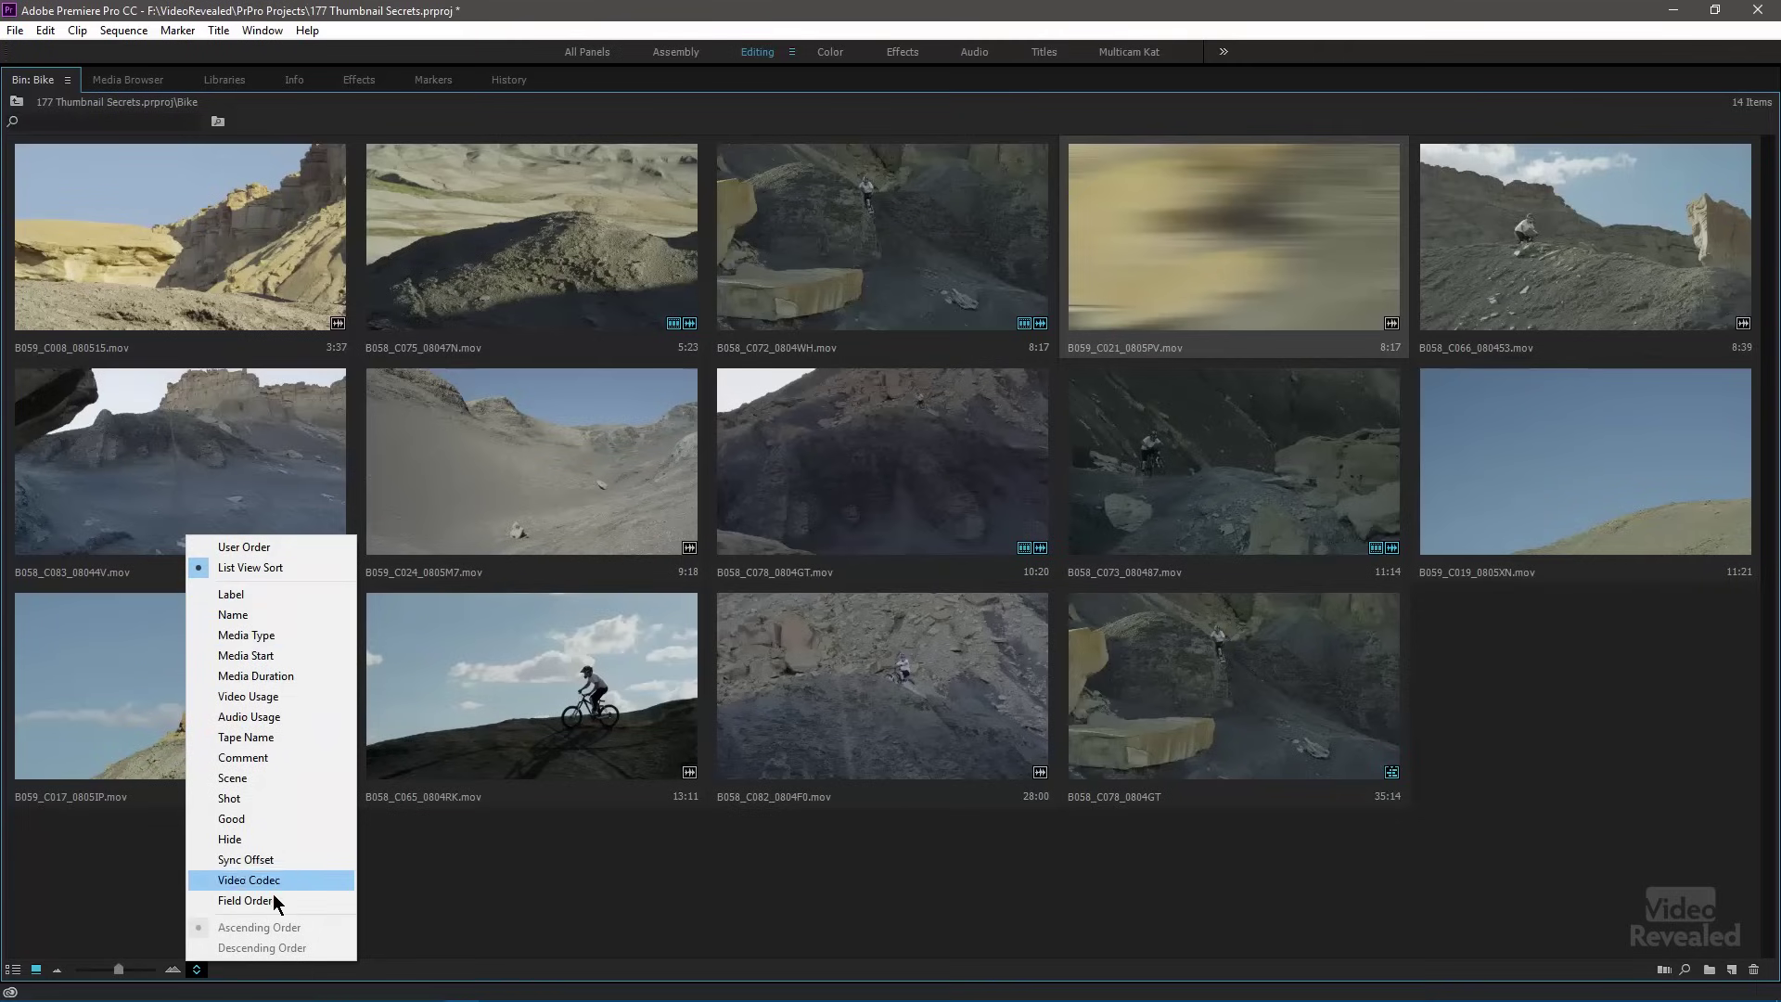
{"action": "left_click", "coordinate": [13, 973]}
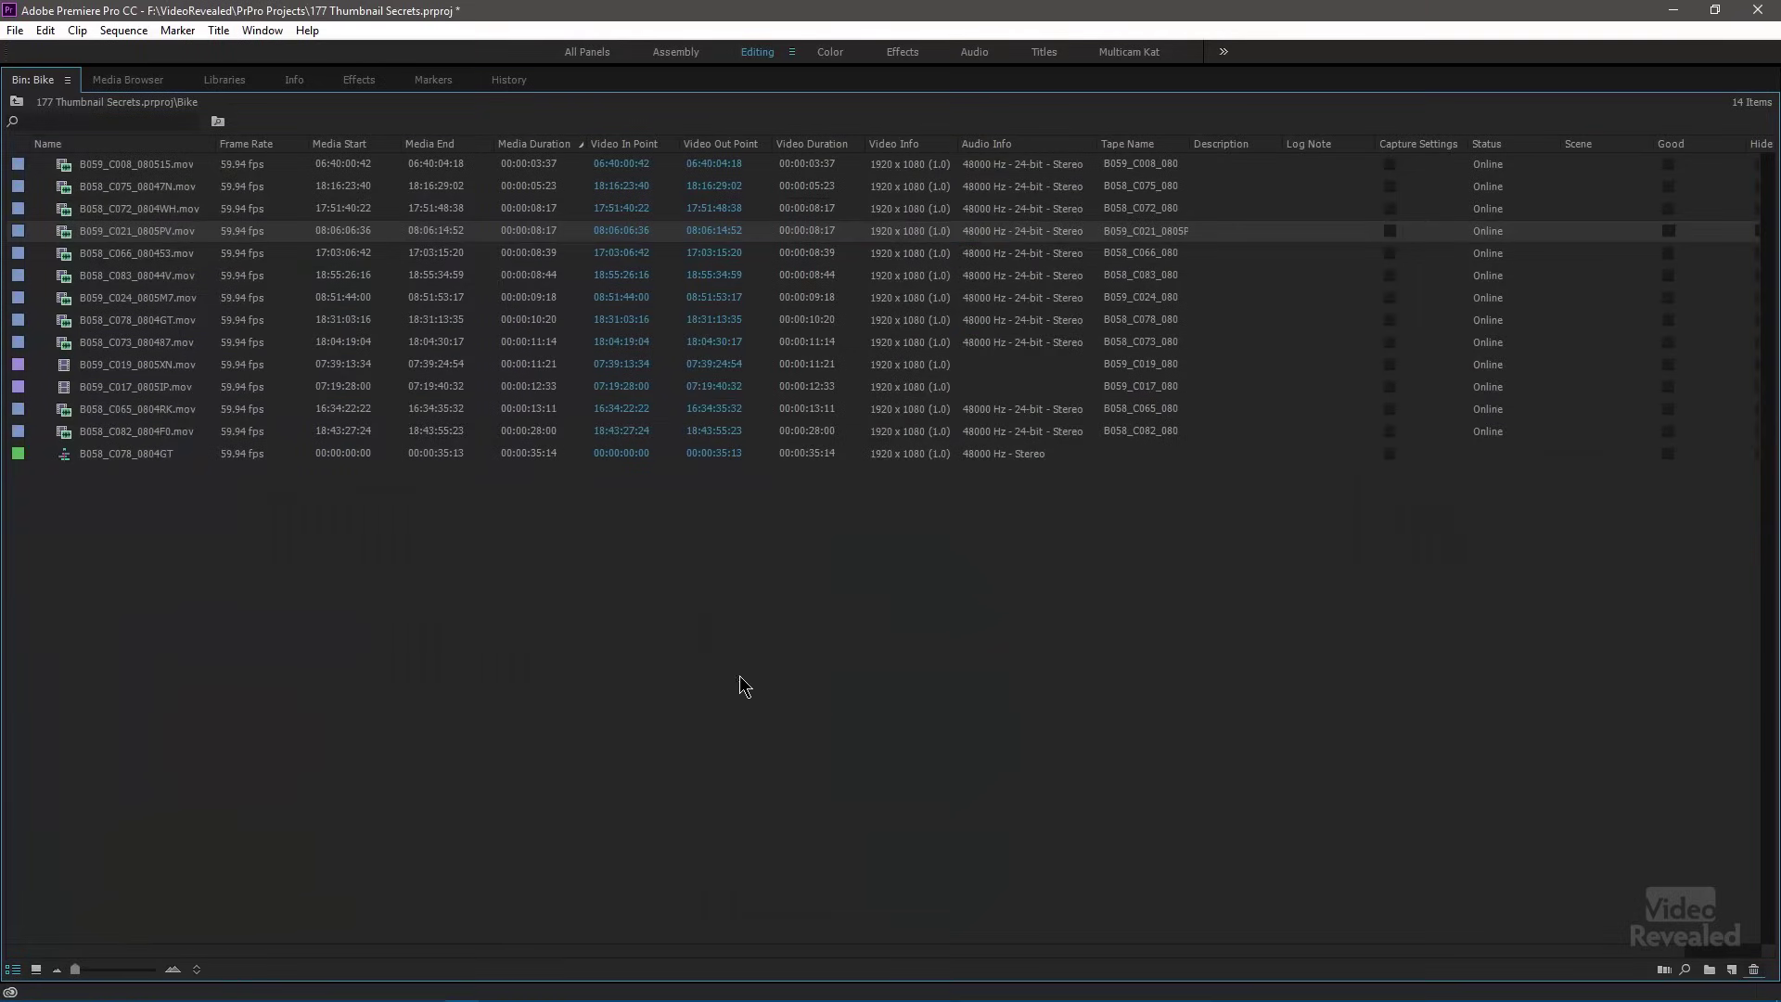
Step: In Metadata Display, search 'type' and enable Media Type under Premiere Pro Project Metadata
{"action": "left_click_drag", "start_coordinate": [1256, 943], "coordinate": [1047, 947]}
{"action": "left_click", "coordinate": [66, 81]}
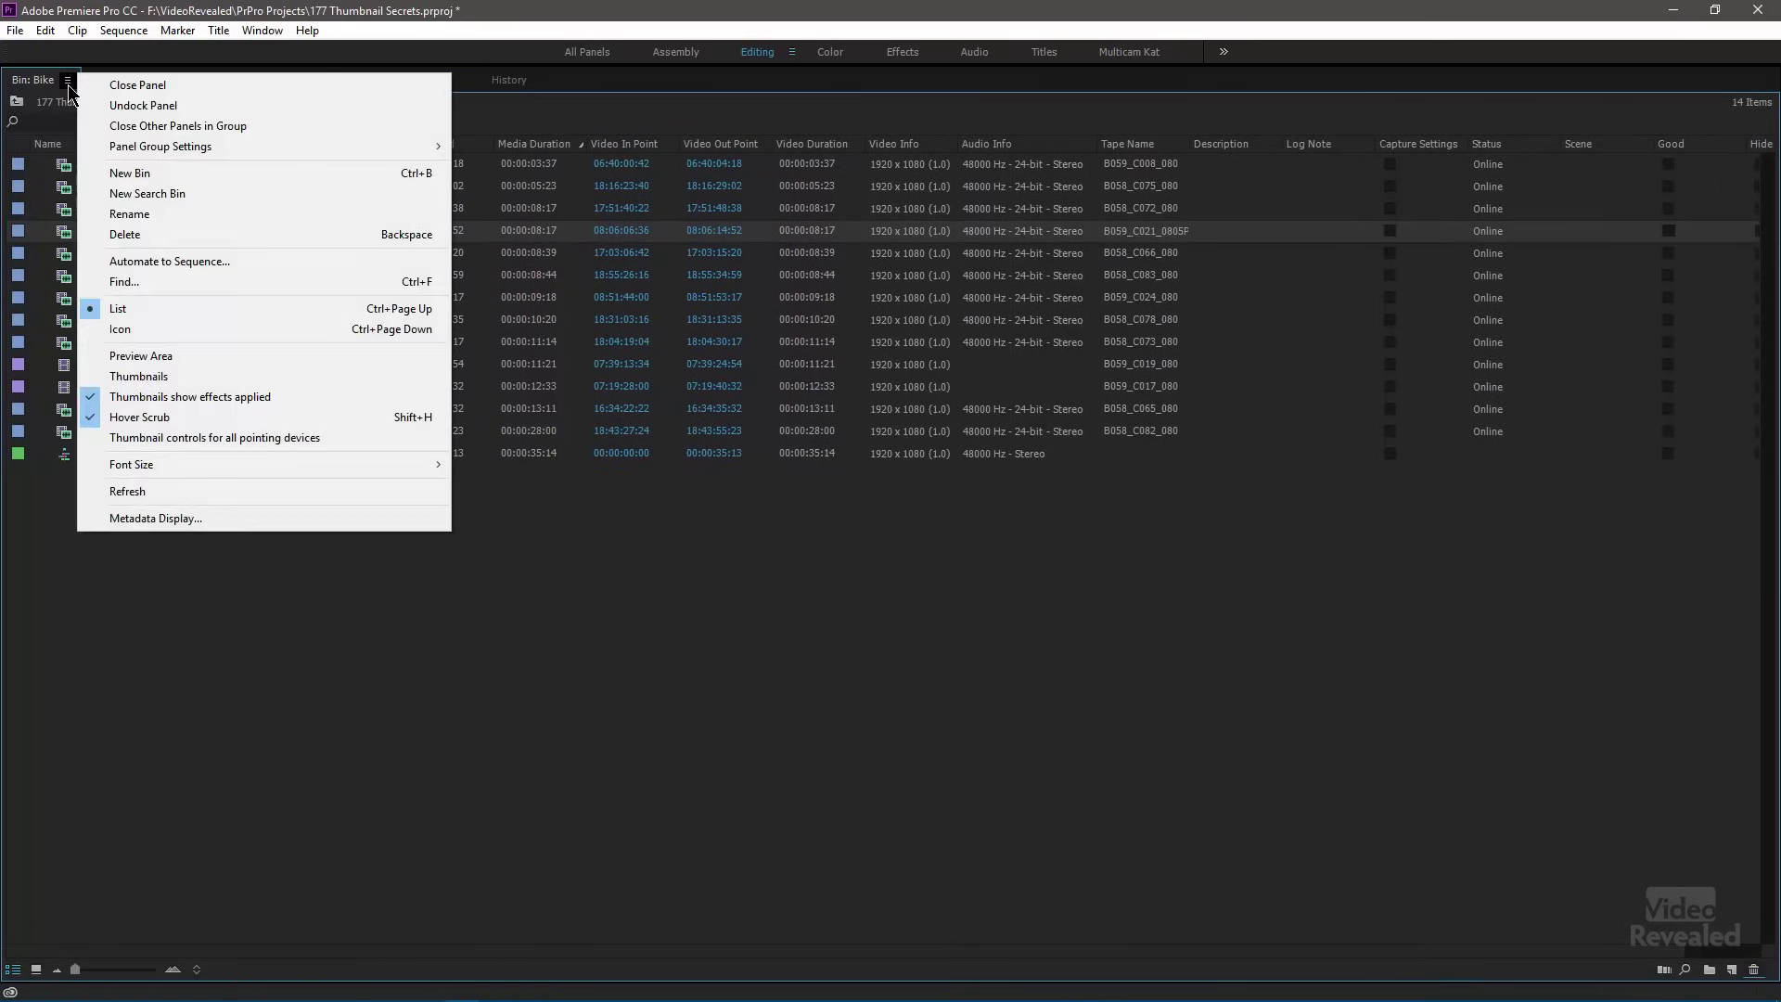
{"action": "left_click", "coordinate": [170, 519]}
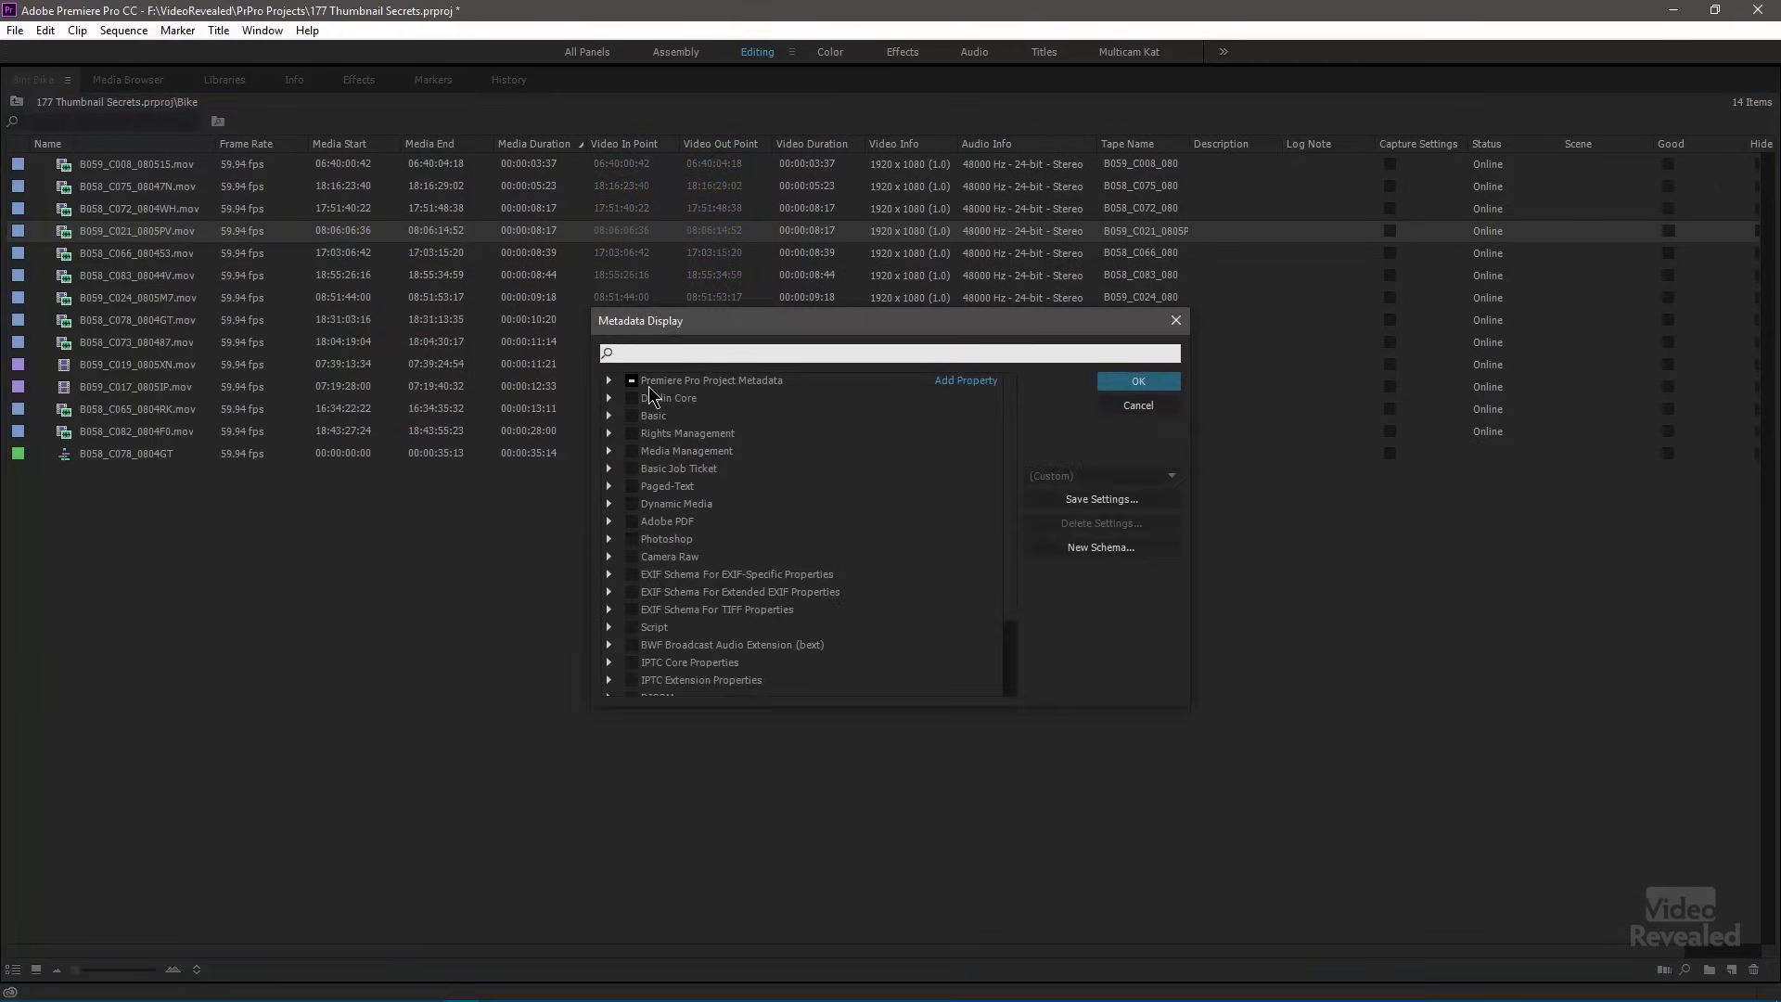
{"action": "type", "text": "type"}
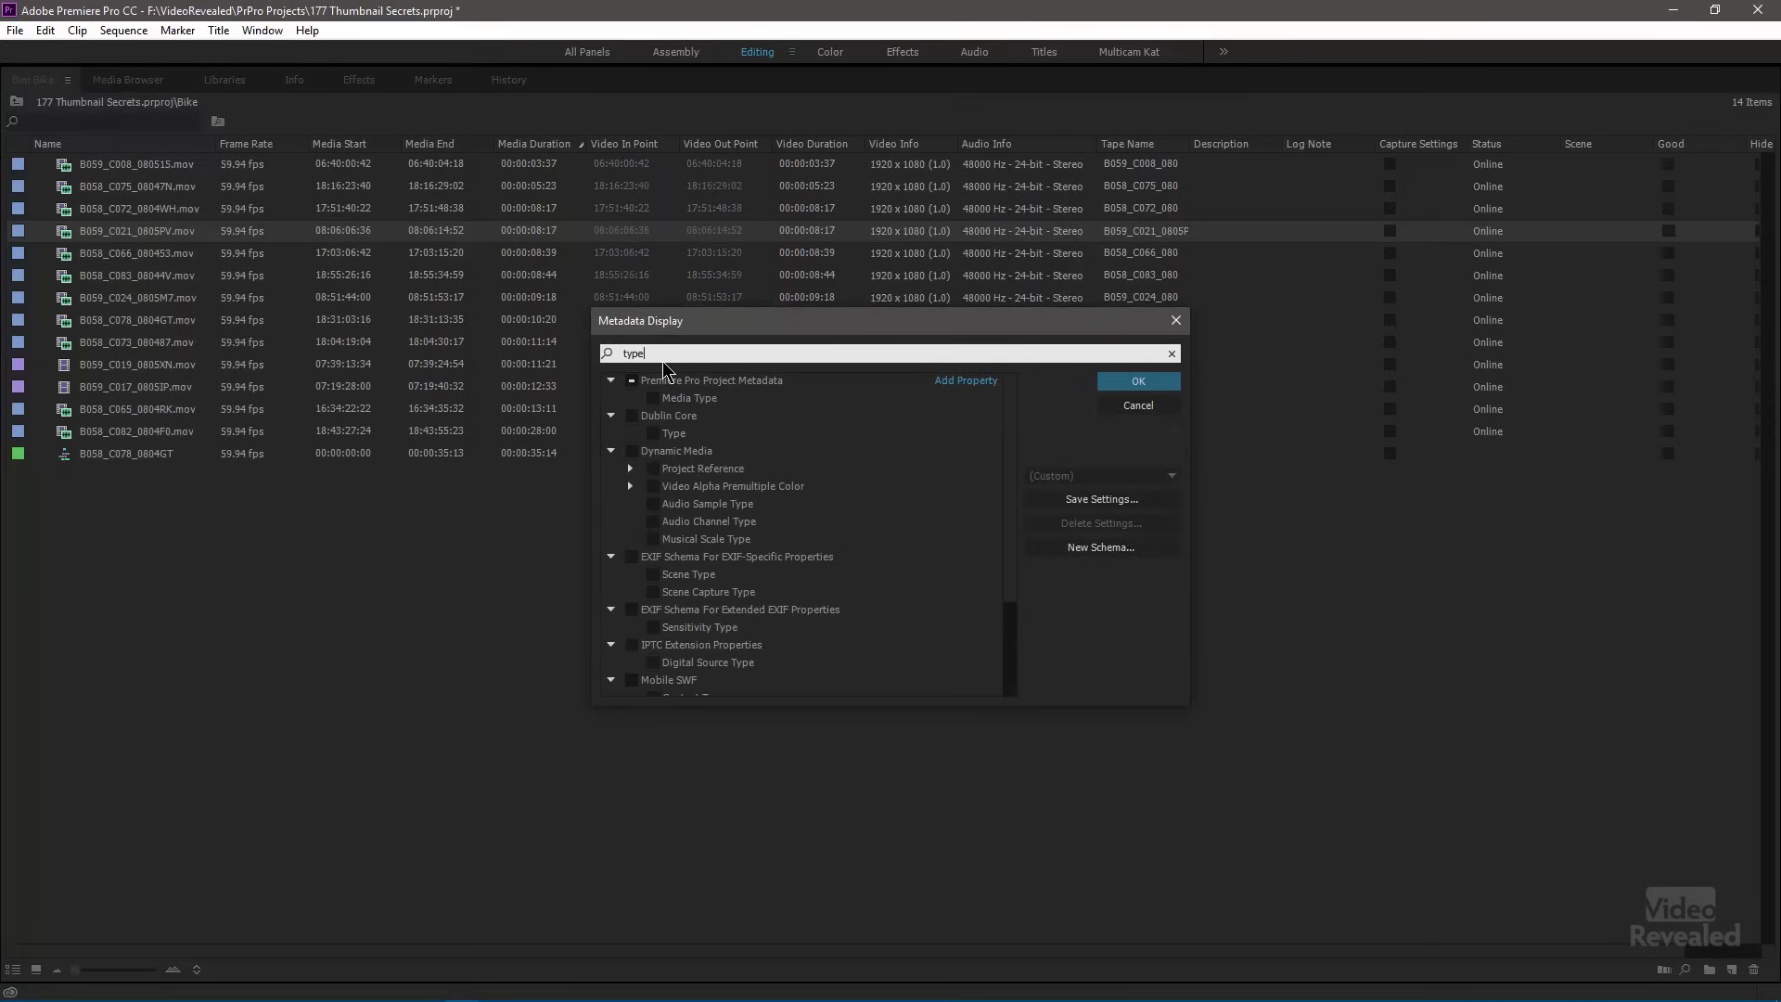
{"action": "left_click", "coordinate": [653, 397]}
{"action": "left_click", "coordinate": [1138, 384]}
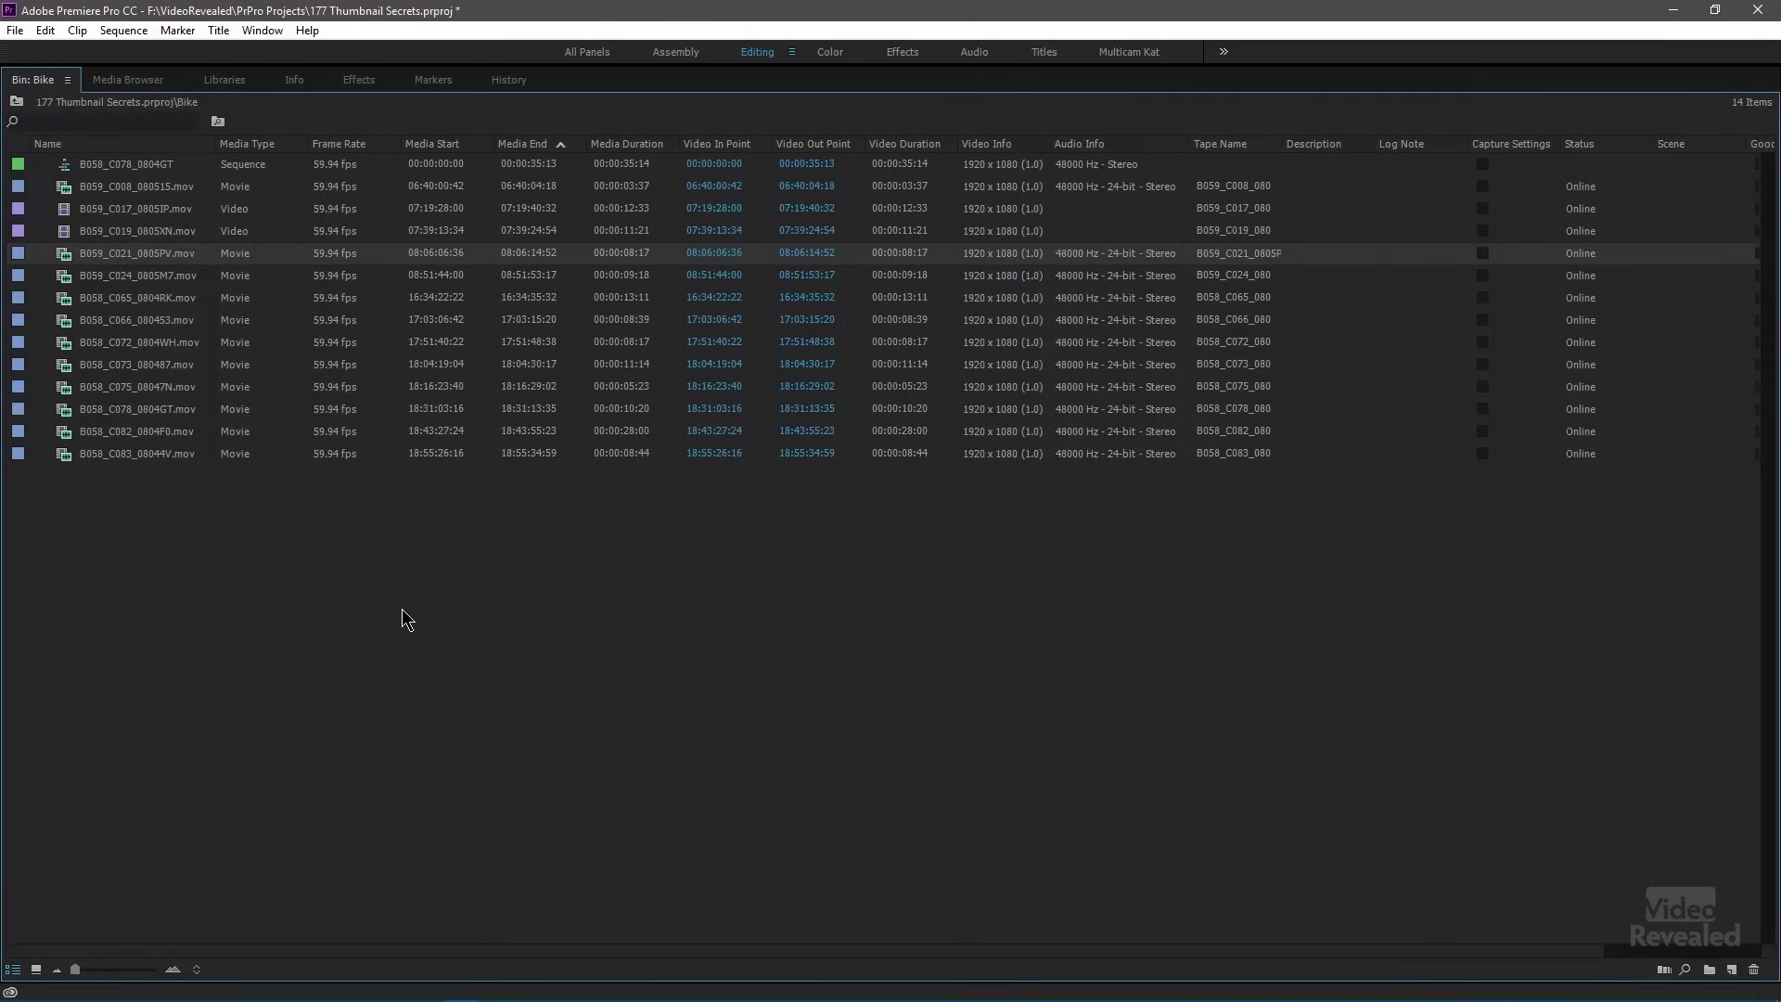
Step: Sort the Bike bin by the Media Type column, then show Icon View with icons sorted by Media Type
{"action": "left_click", "coordinate": [265, 147]}
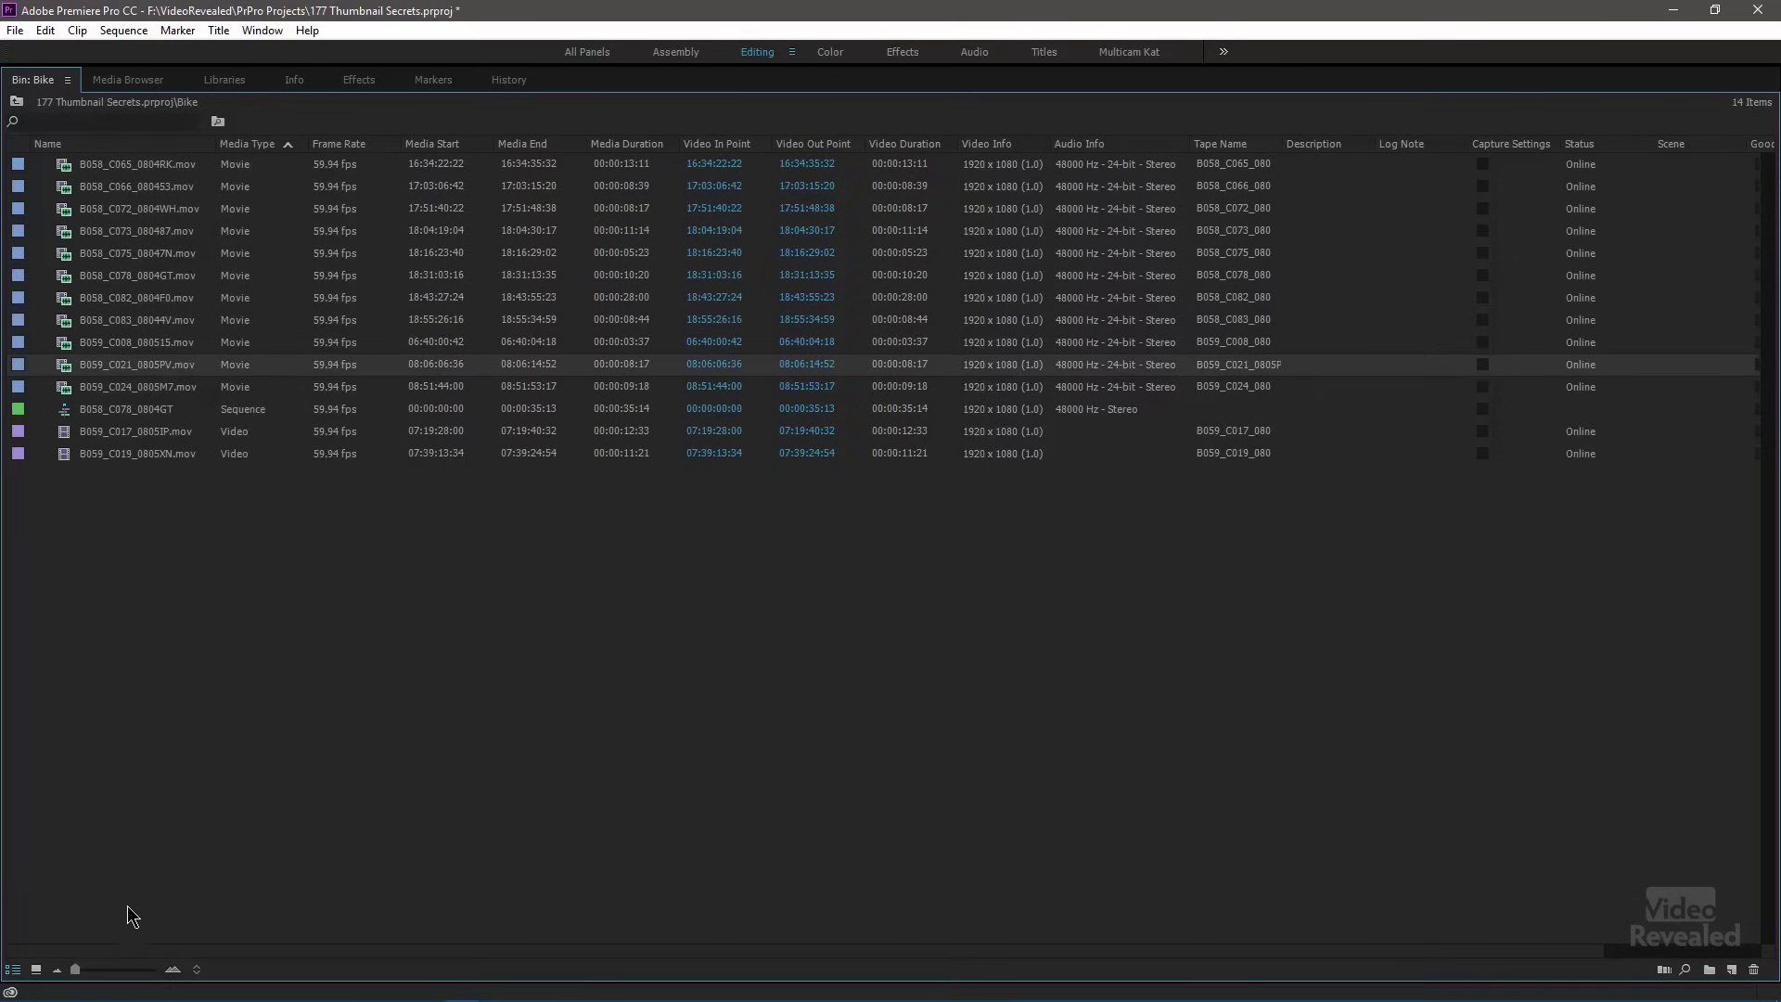
{"action": "left_click", "coordinate": [36, 968]}
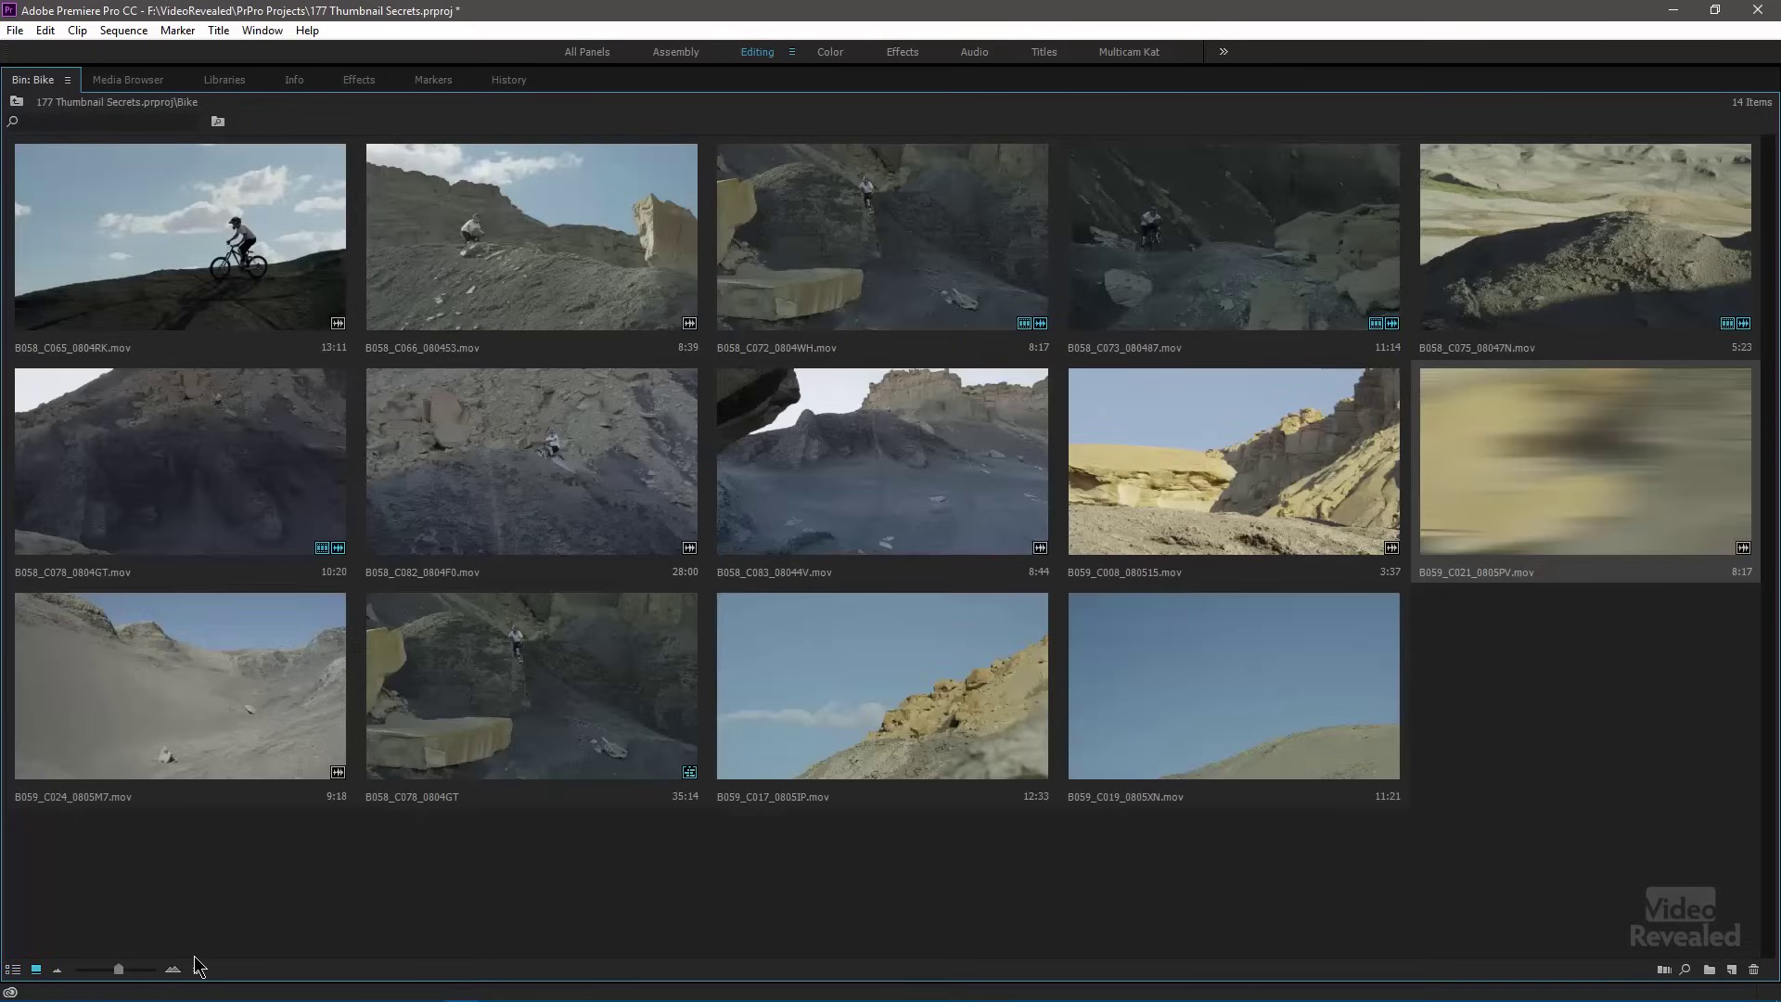
{"action": "left_click", "coordinate": [198, 970]}
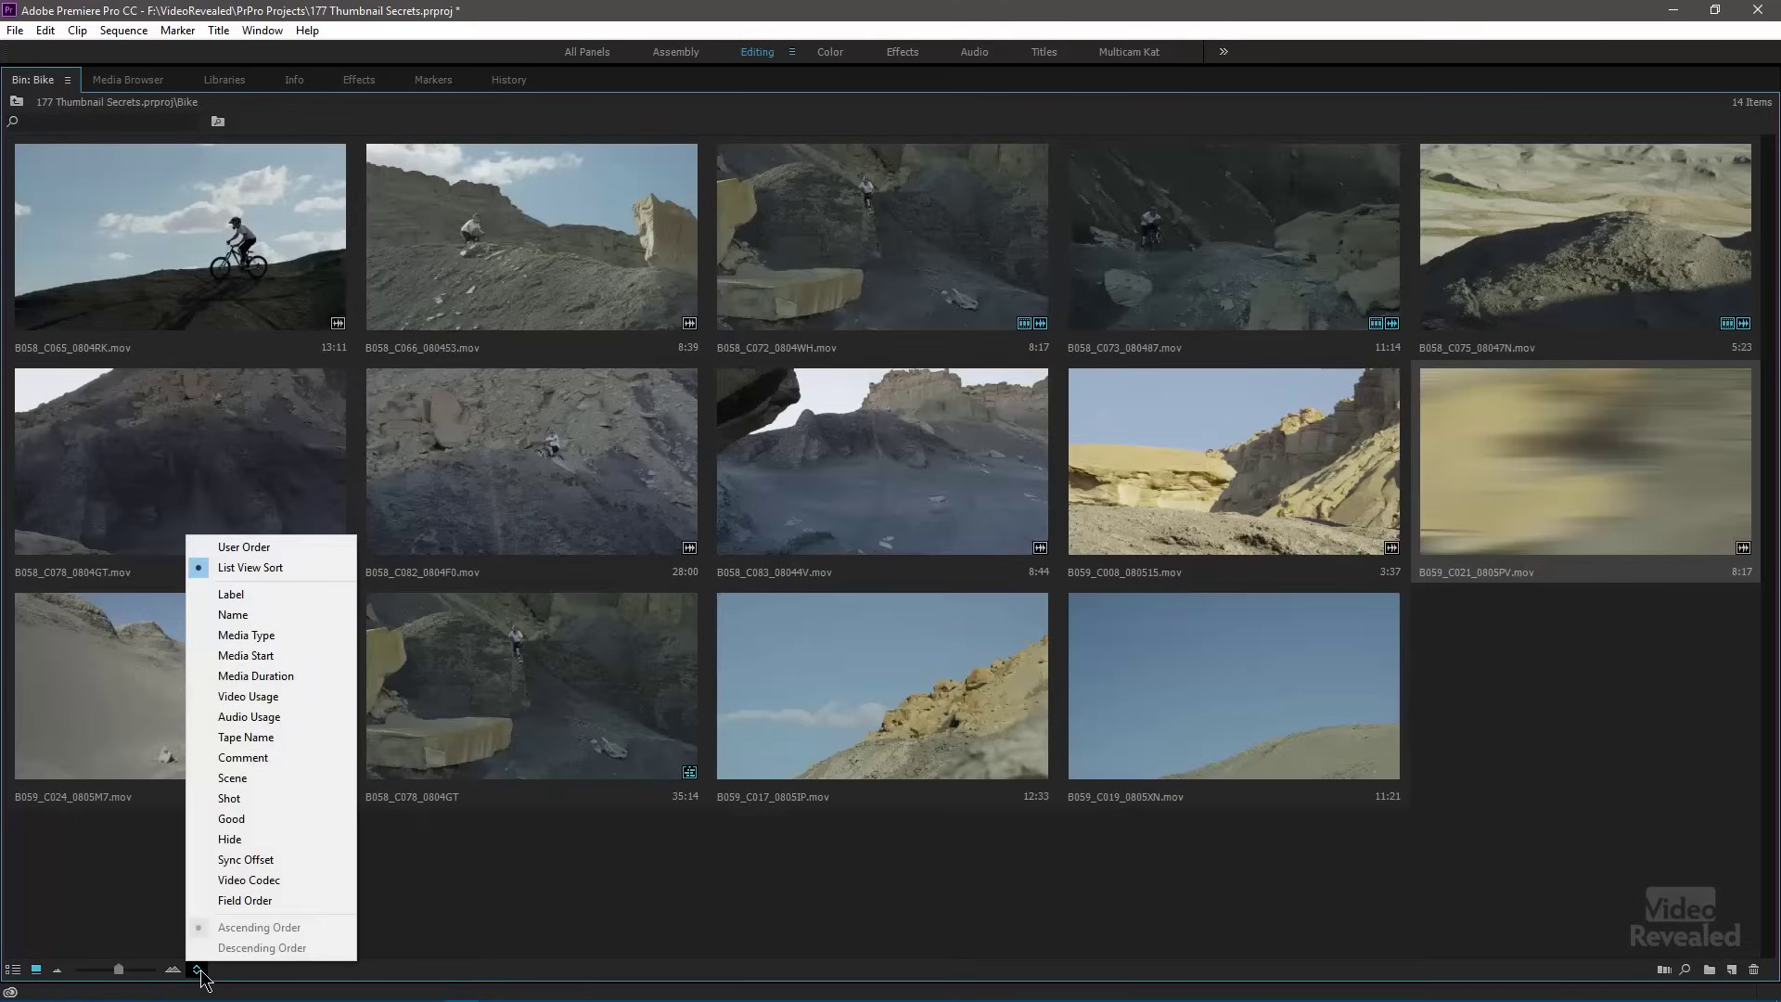
{"action": "left_click", "coordinate": [309, 636]}
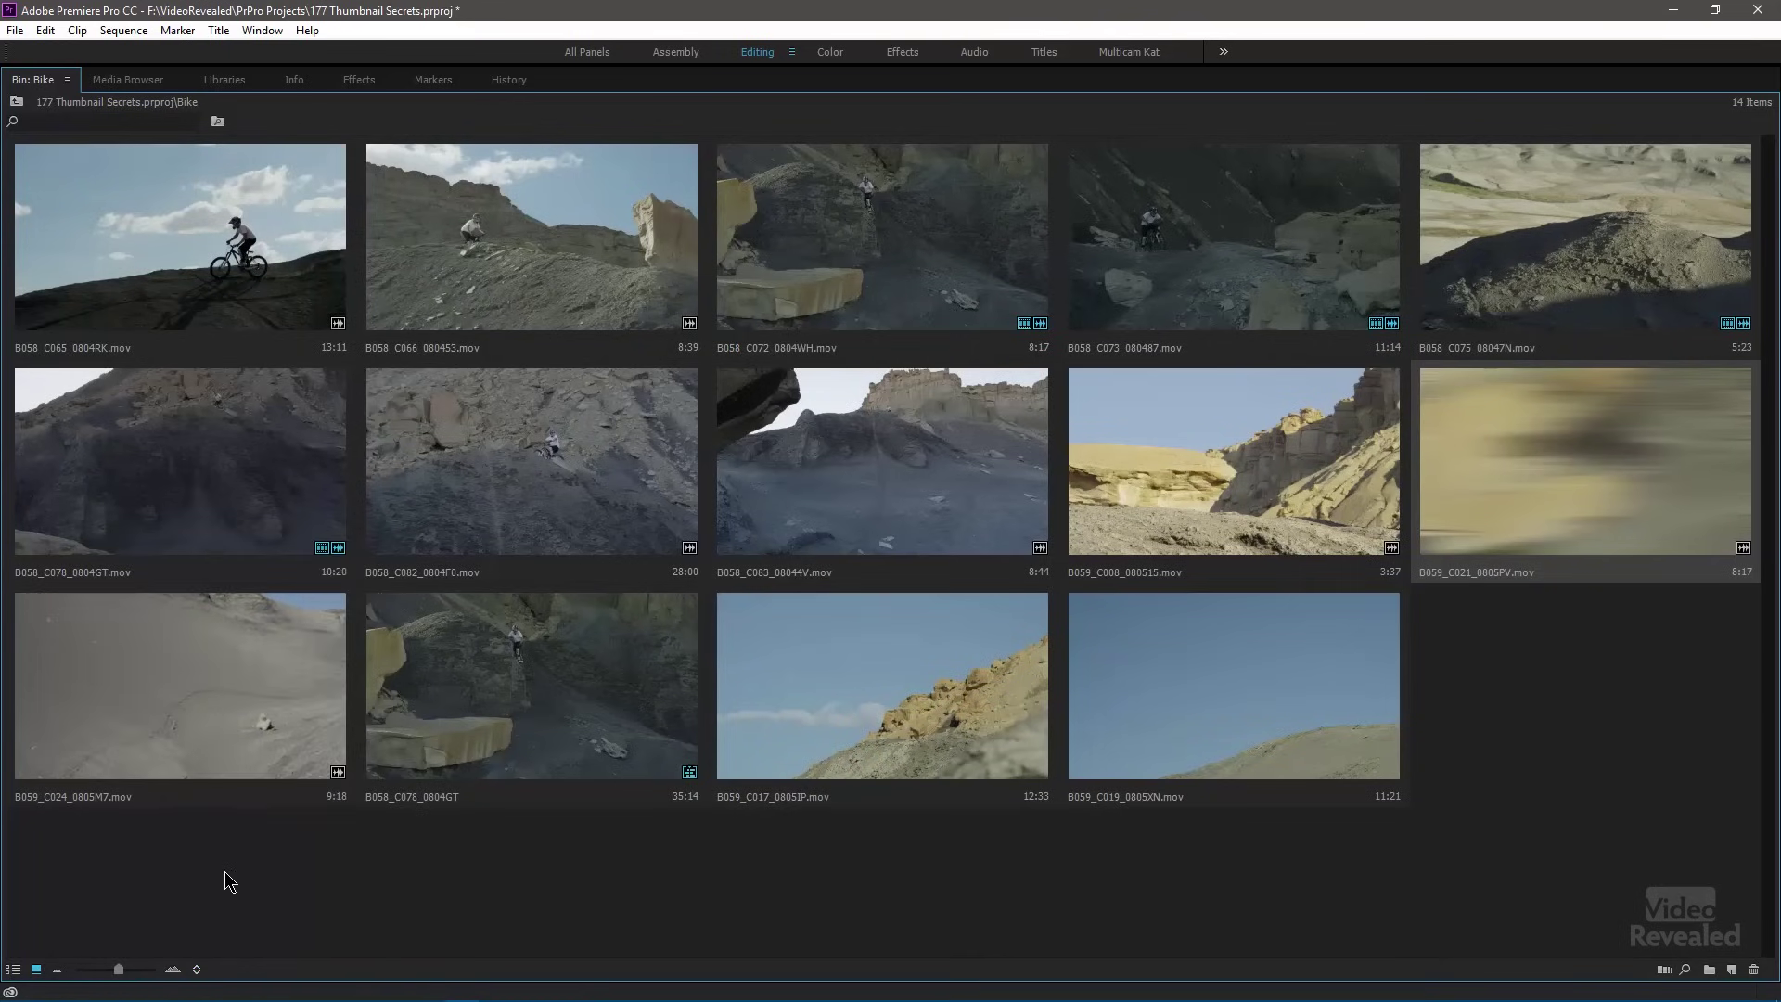